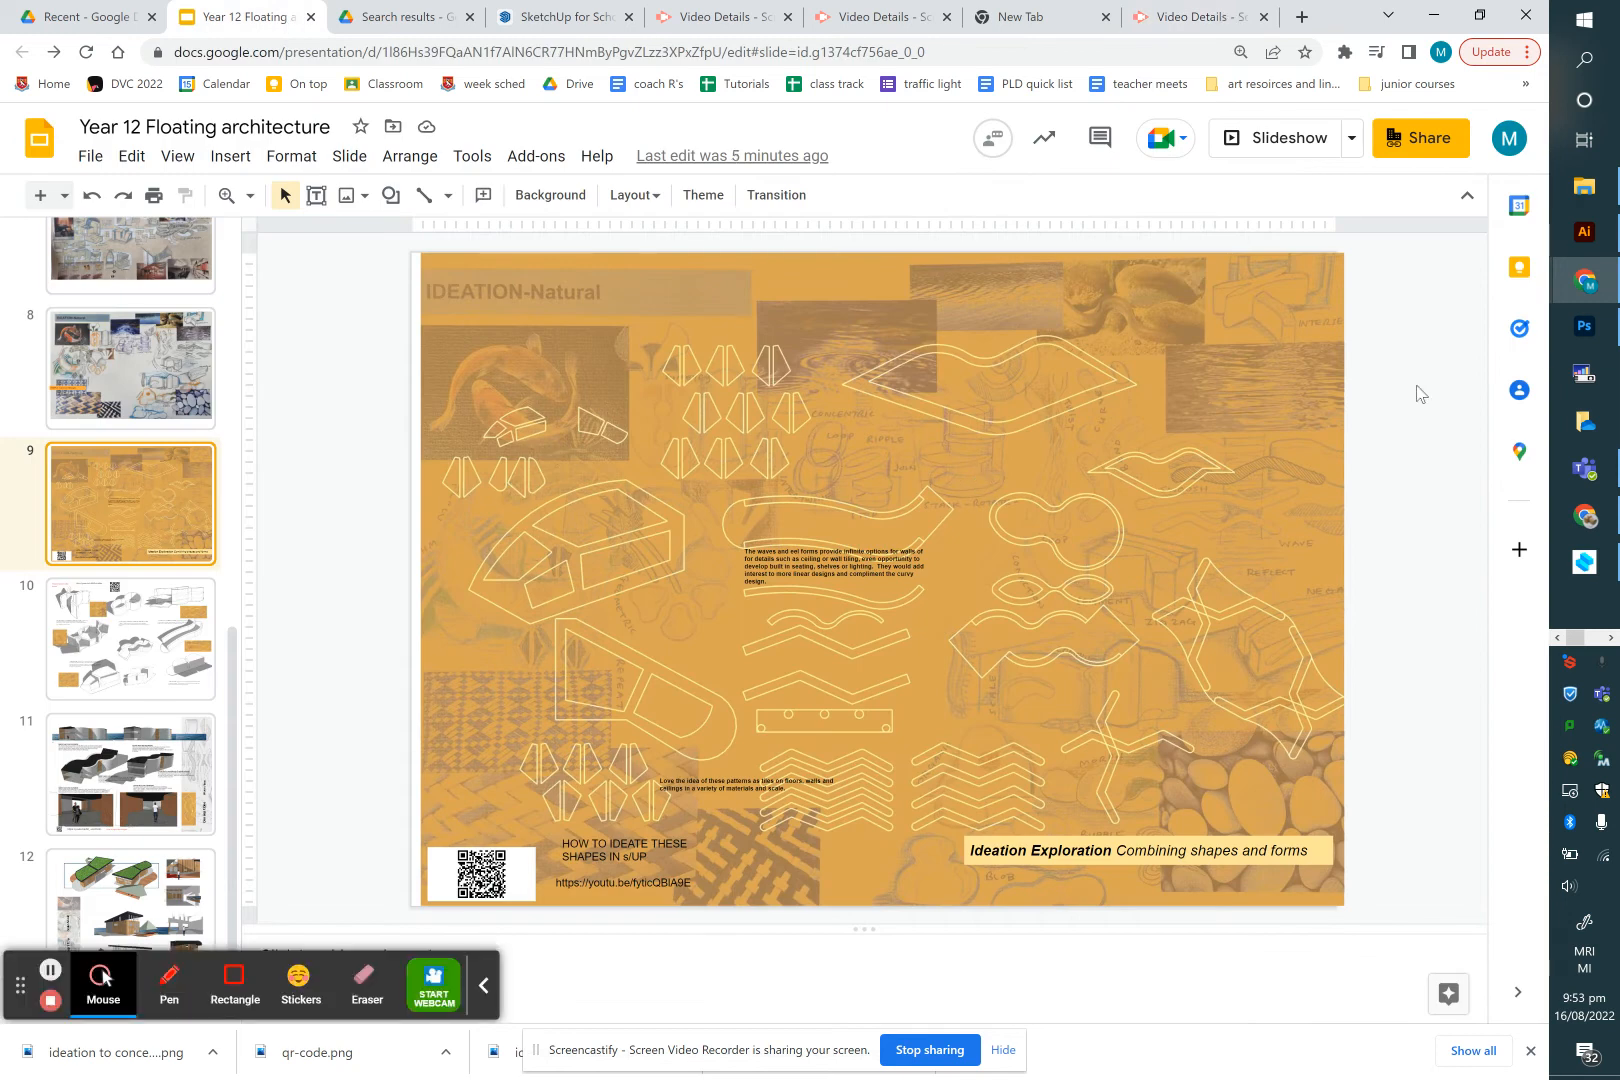
Switch to Photoshop and start a new print document from the A3 preset in landscape orientation
left_click(1572, 330)
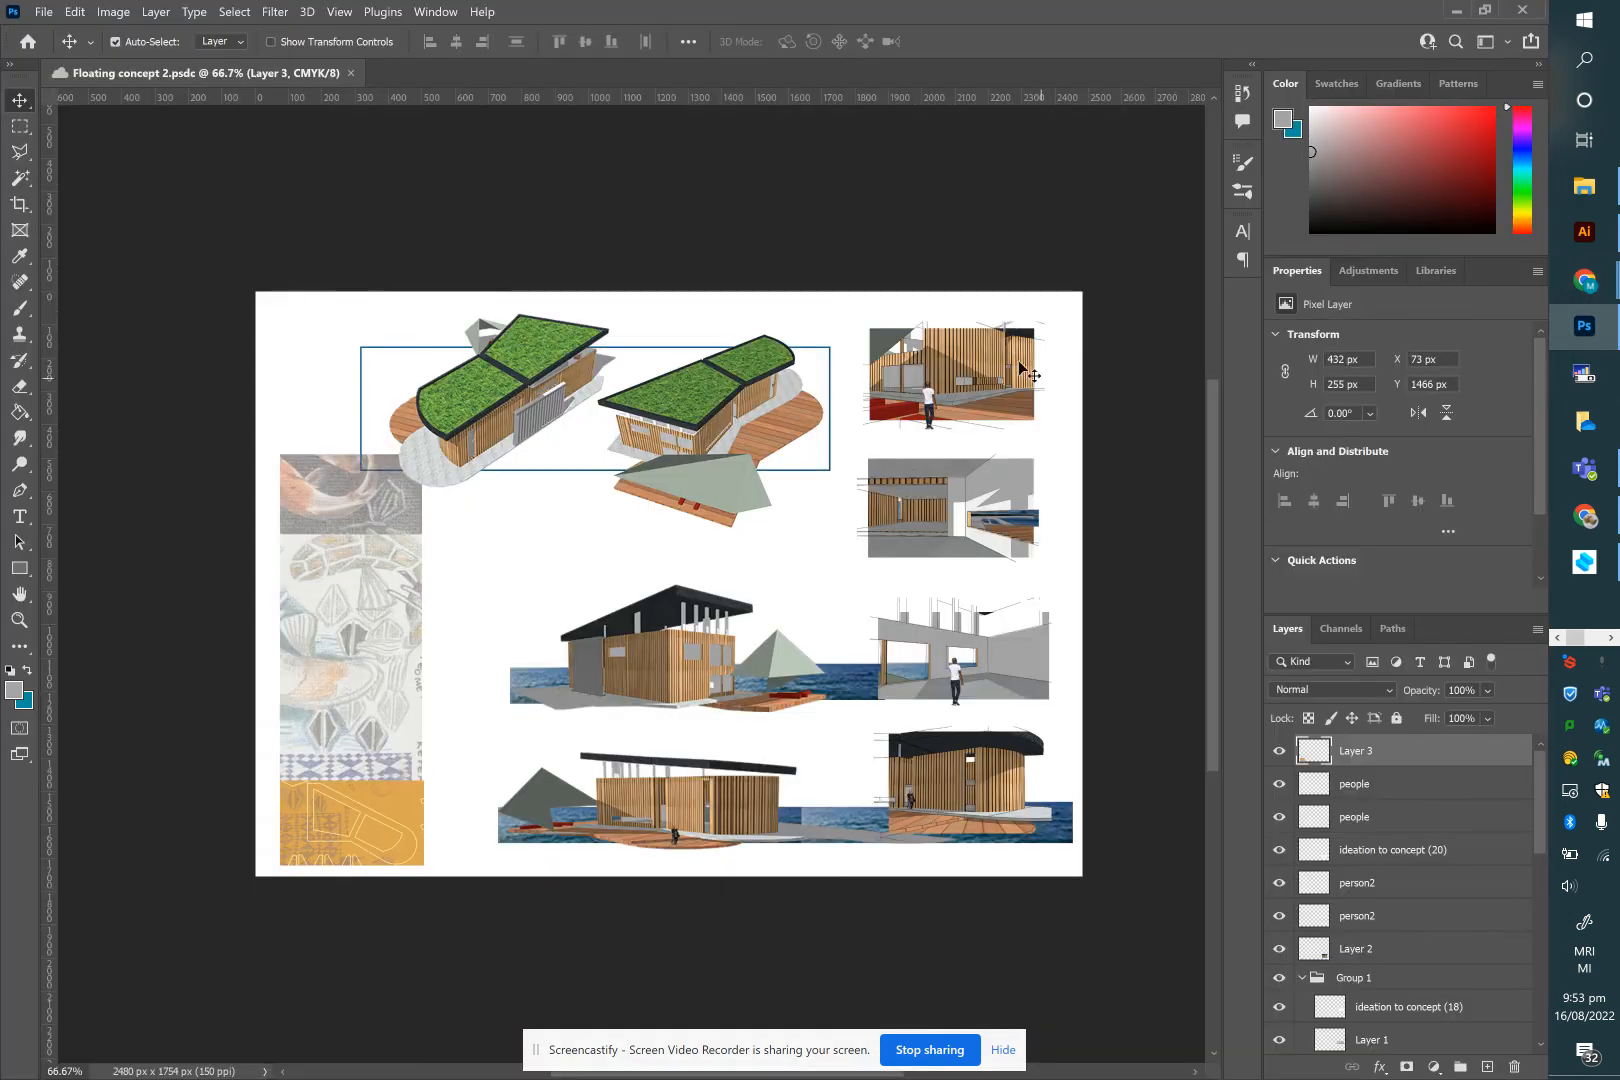
left_click(43, 12)
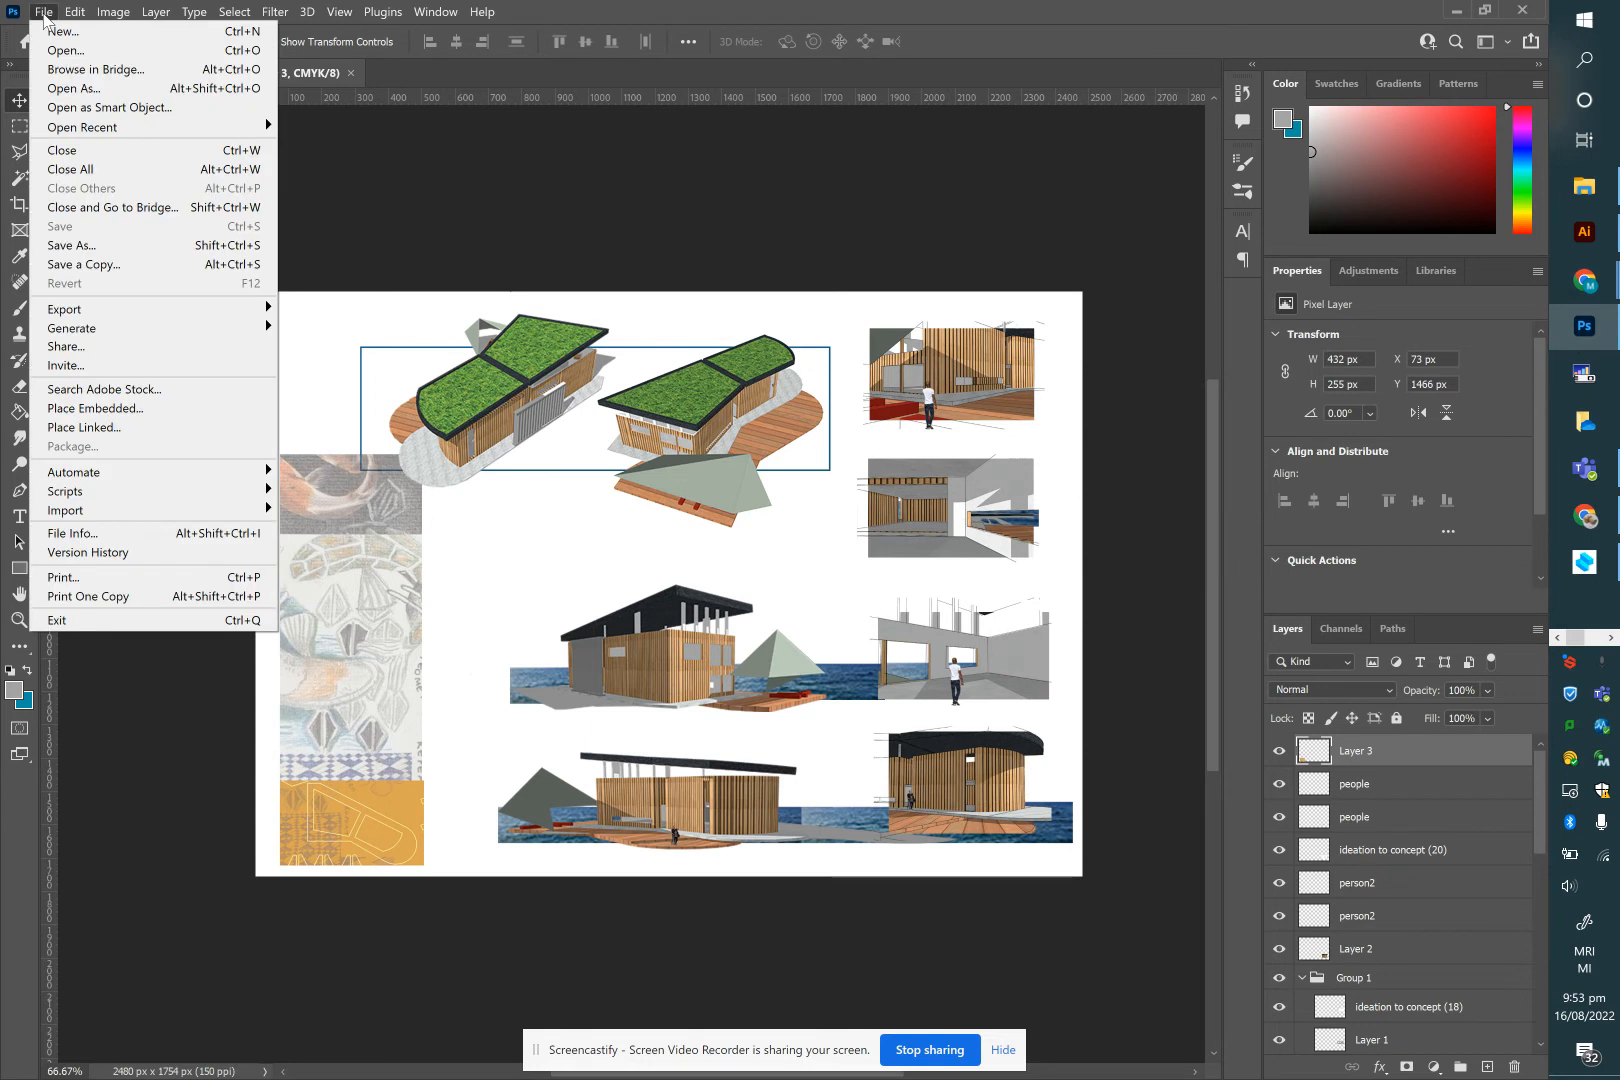
left_click(58, 31)
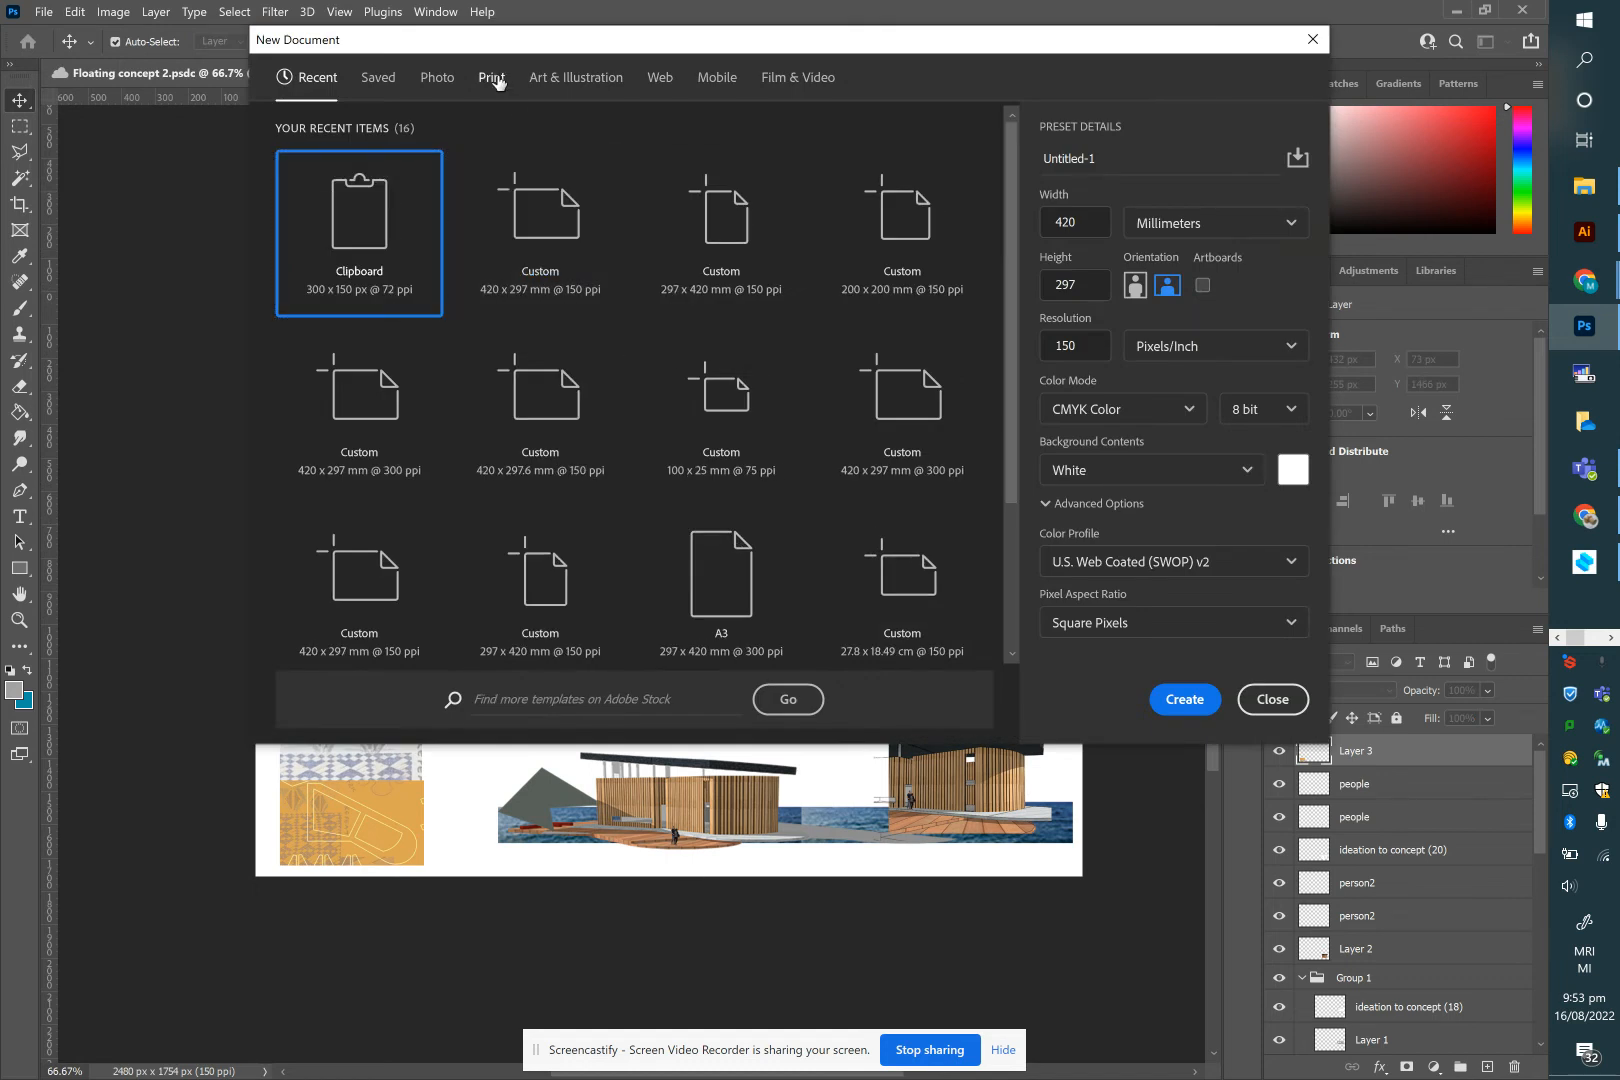
left_click(493, 78)
left_click(616, 354)
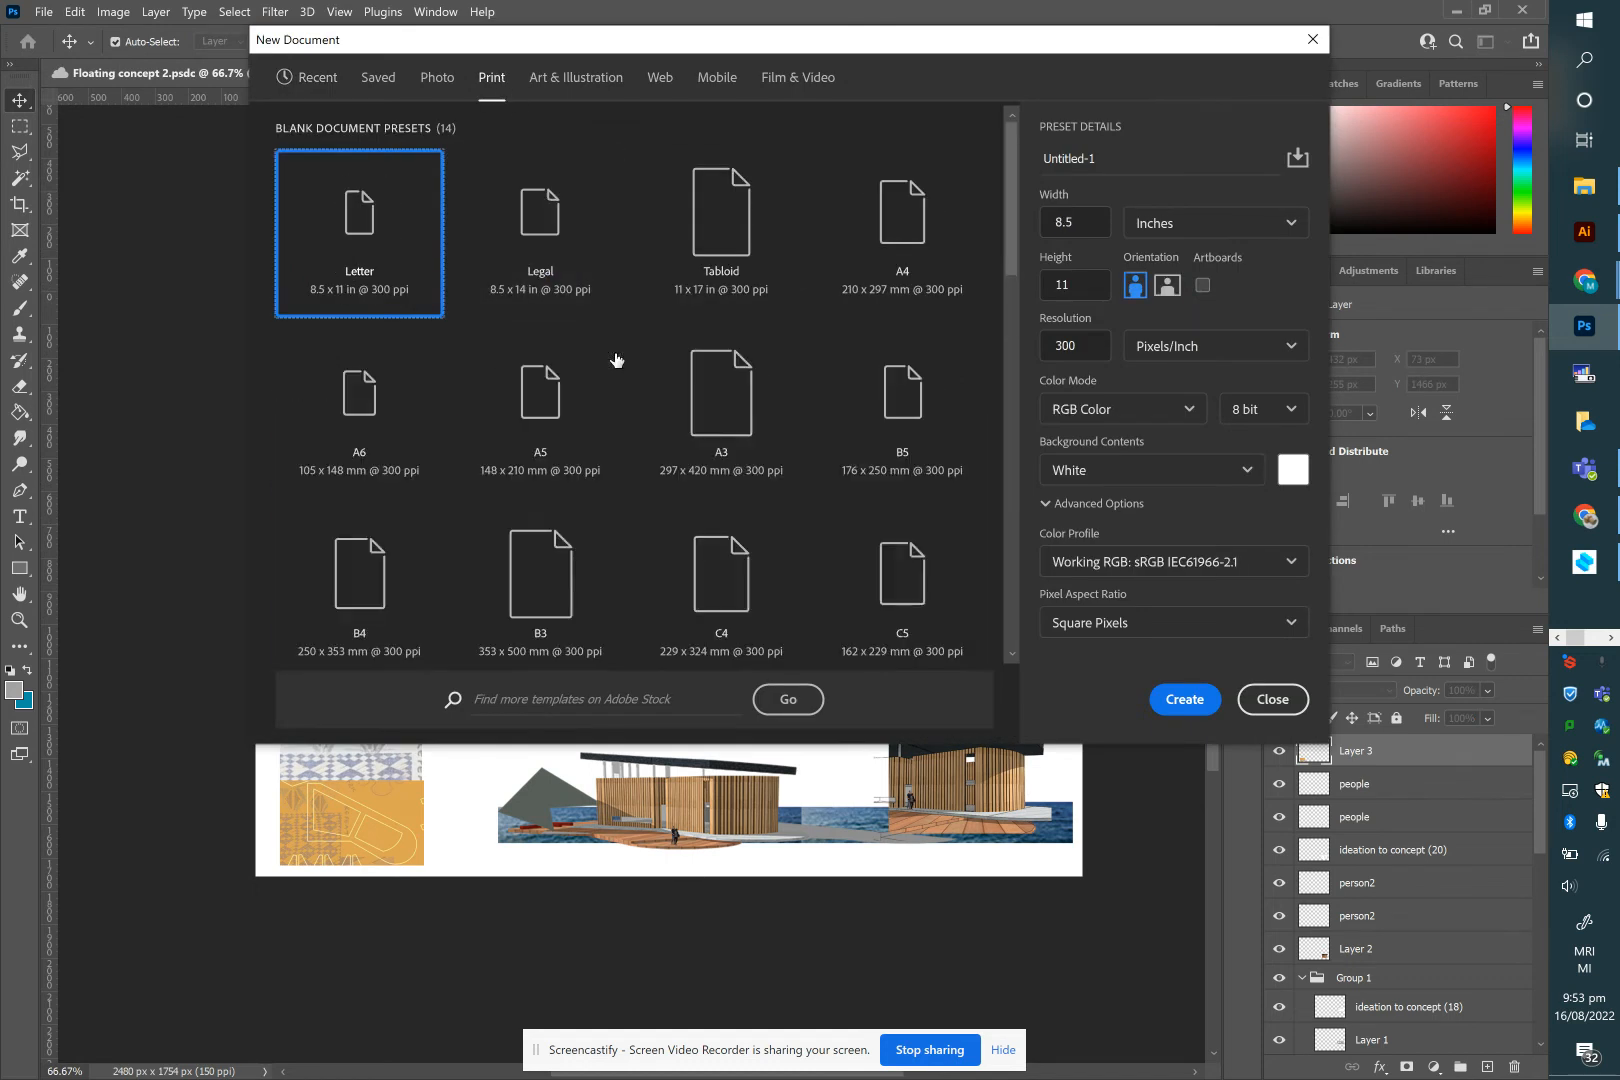
left_click(736, 425)
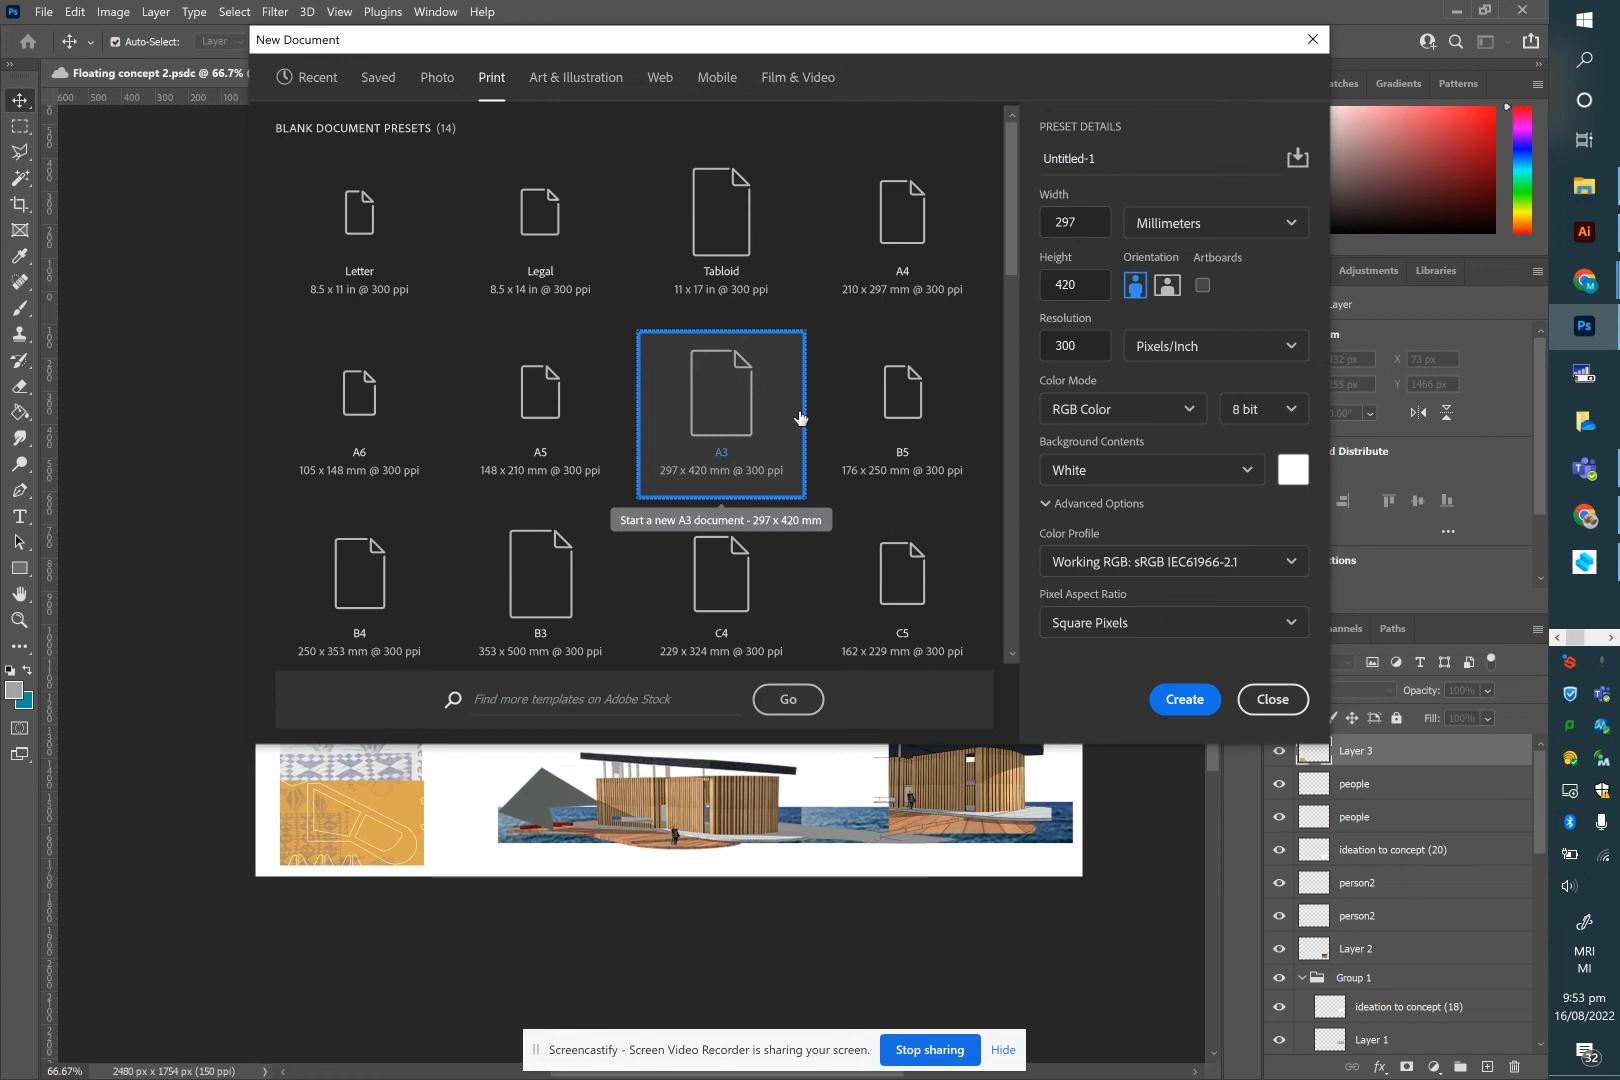
left_click(1167, 285)
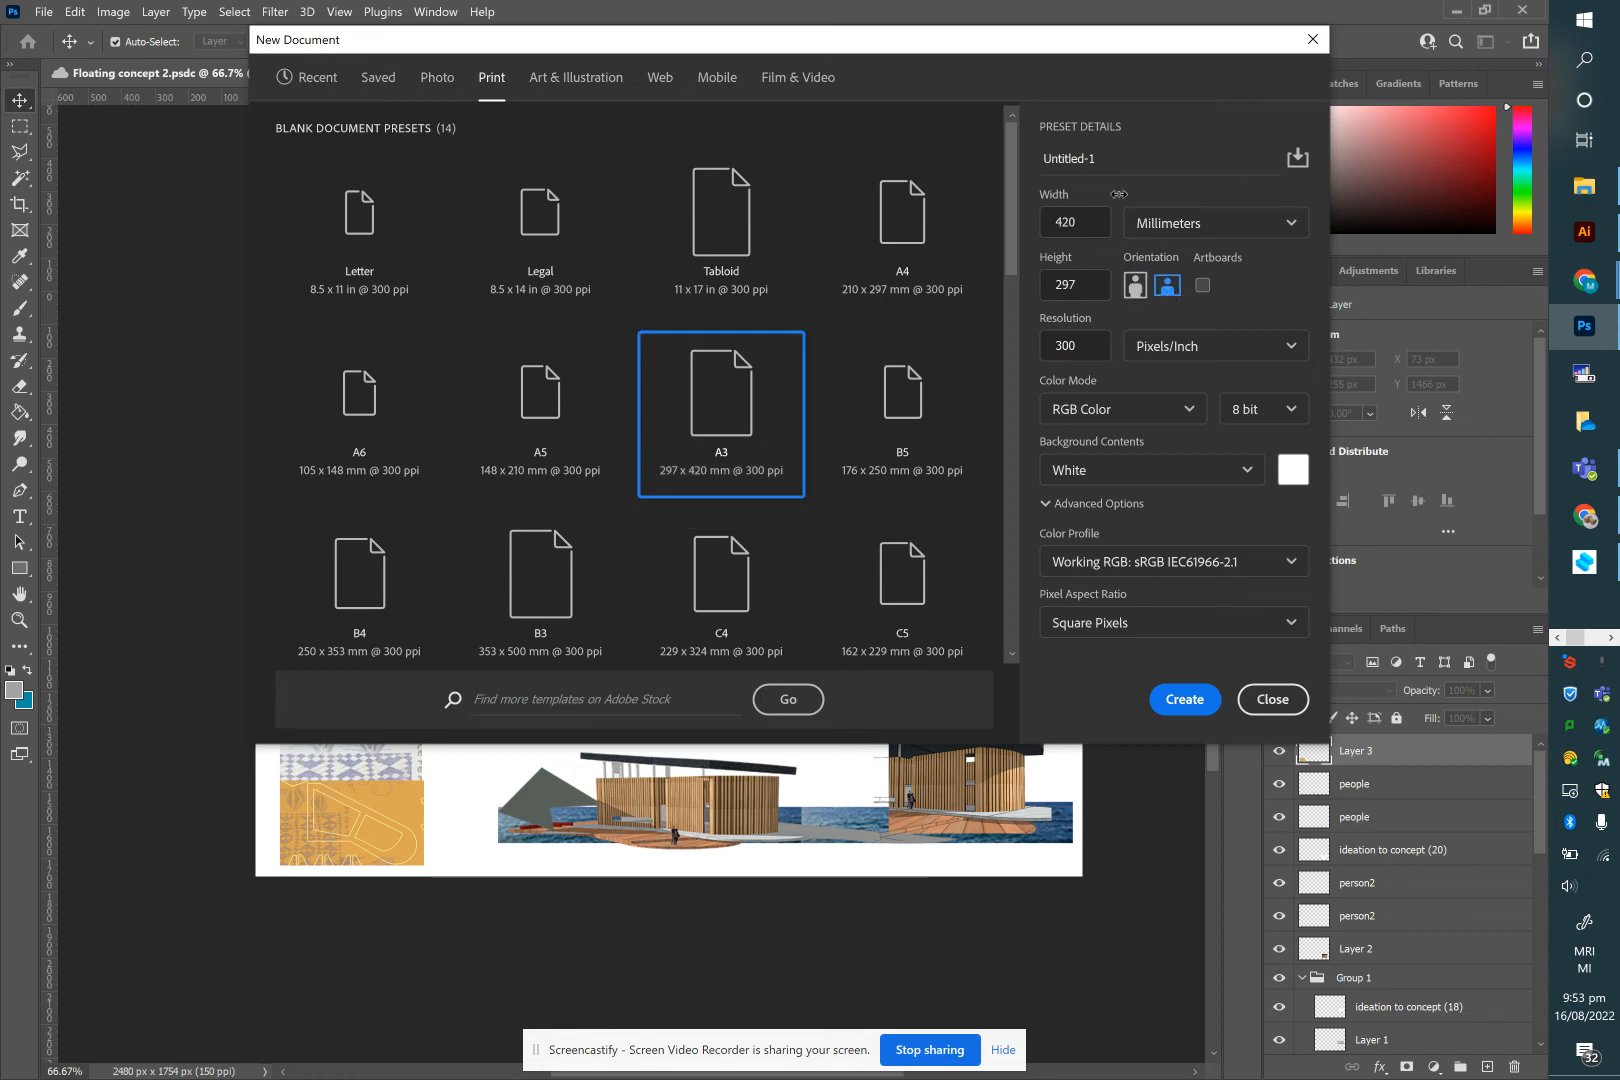
left_click_drag(1111, 160, 1048, 163)
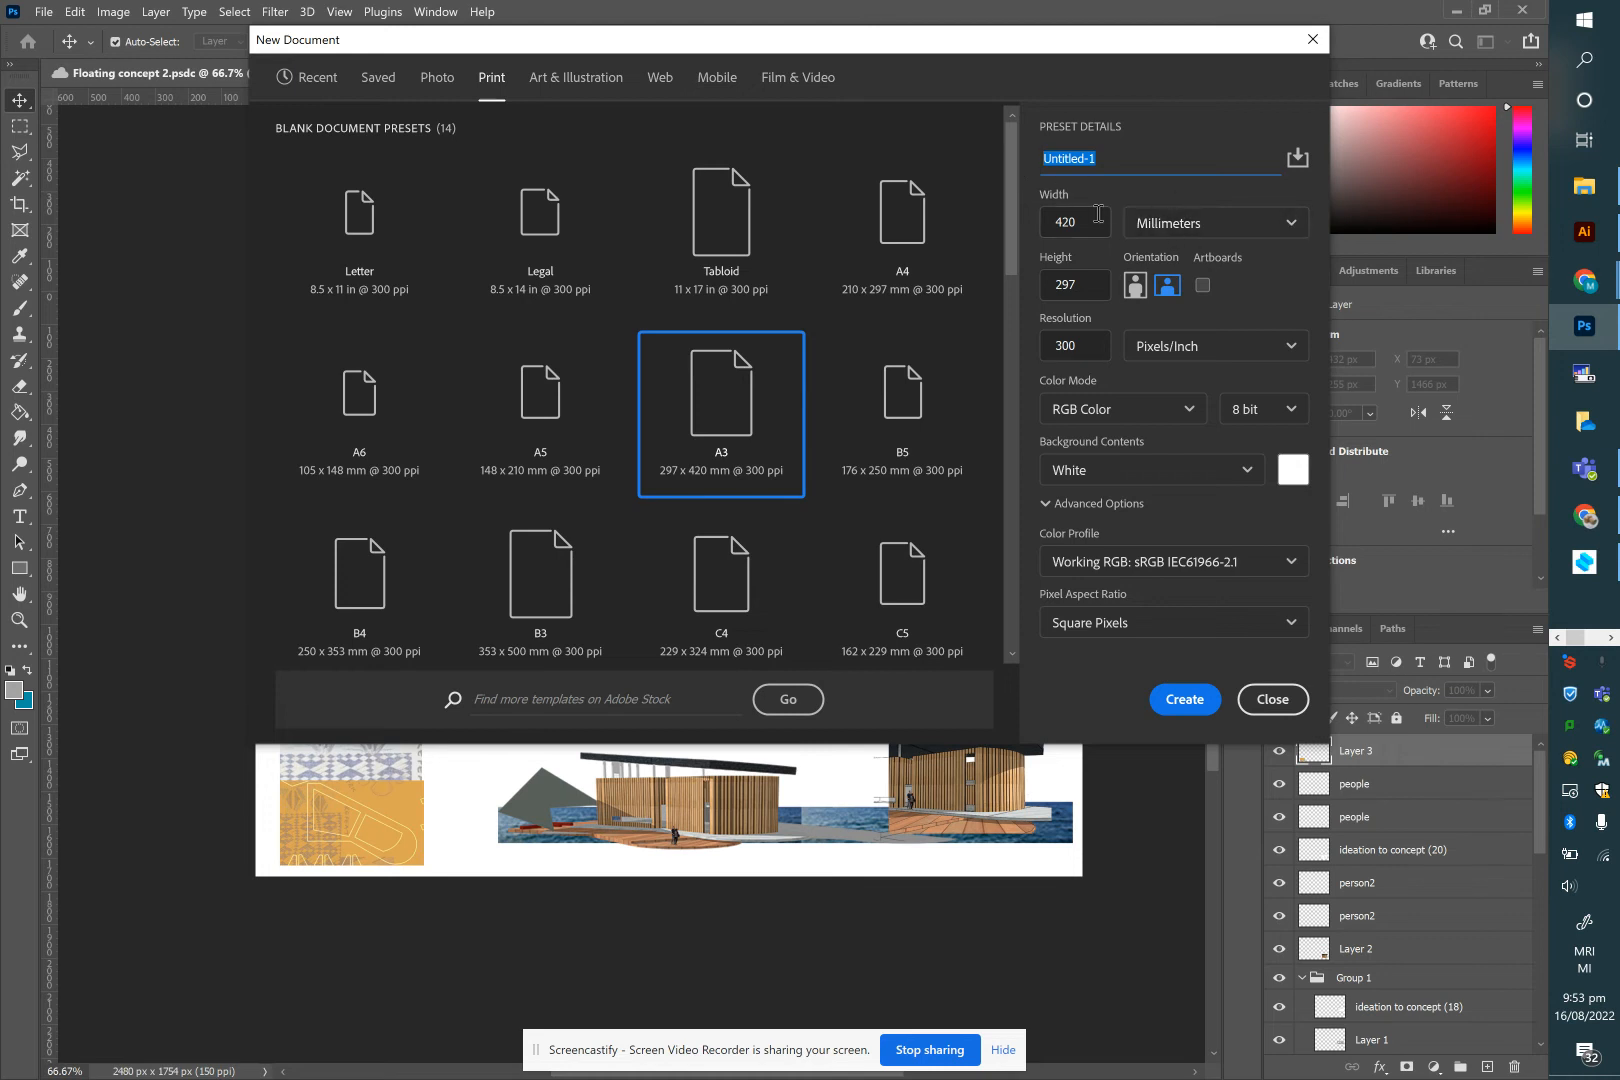
Set the new document's resolution to 150 pixels/inch and its colour mode to CMYK Color, and create it
left_click(1086, 352)
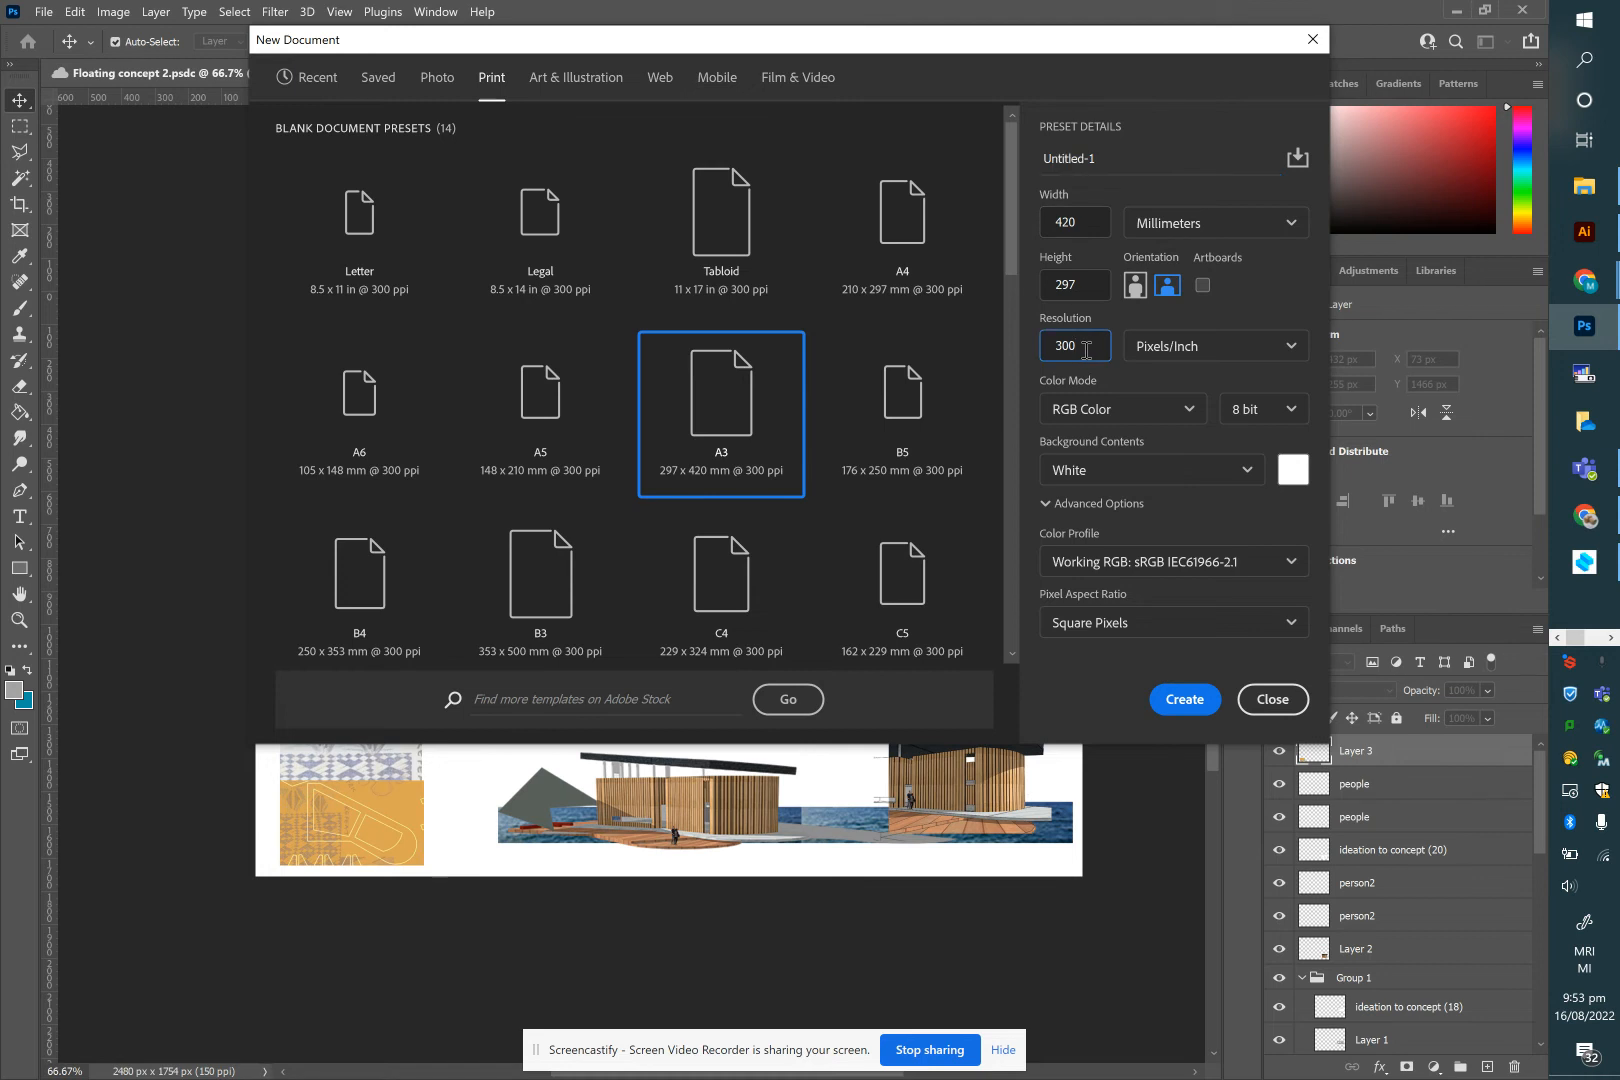
left_click_drag(1086, 347, 1047, 347)
type("150")
left_click(1088, 410)
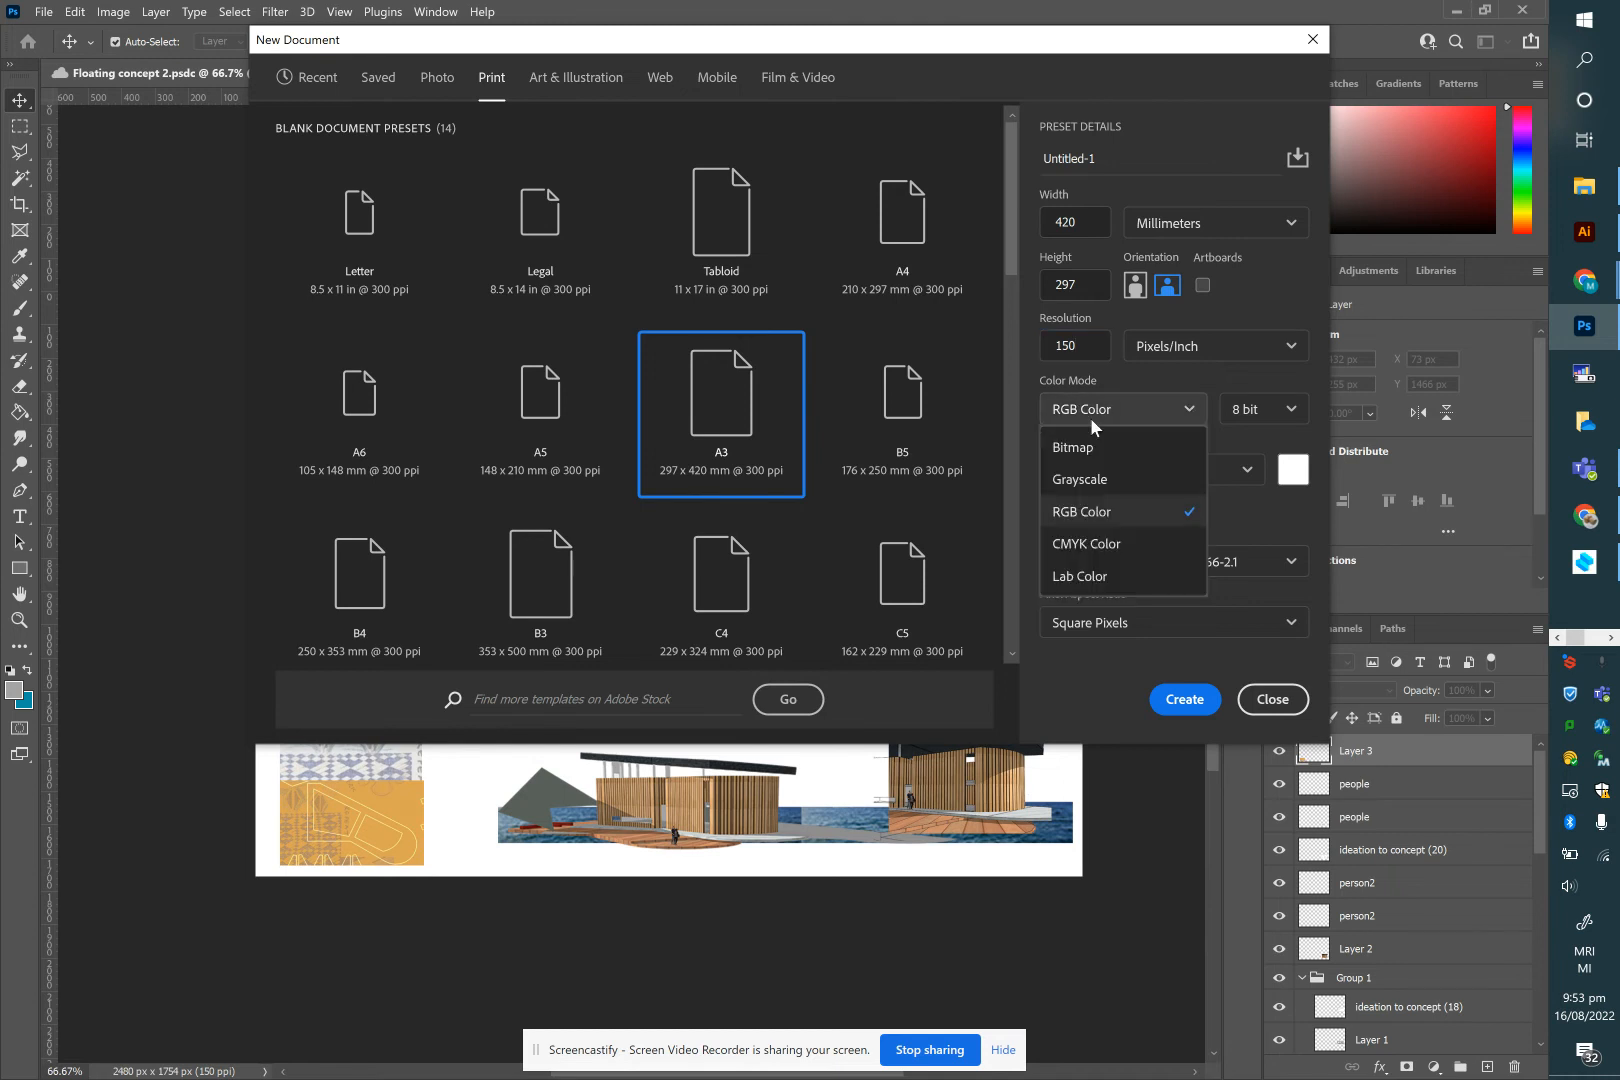
left_click(1097, 543)
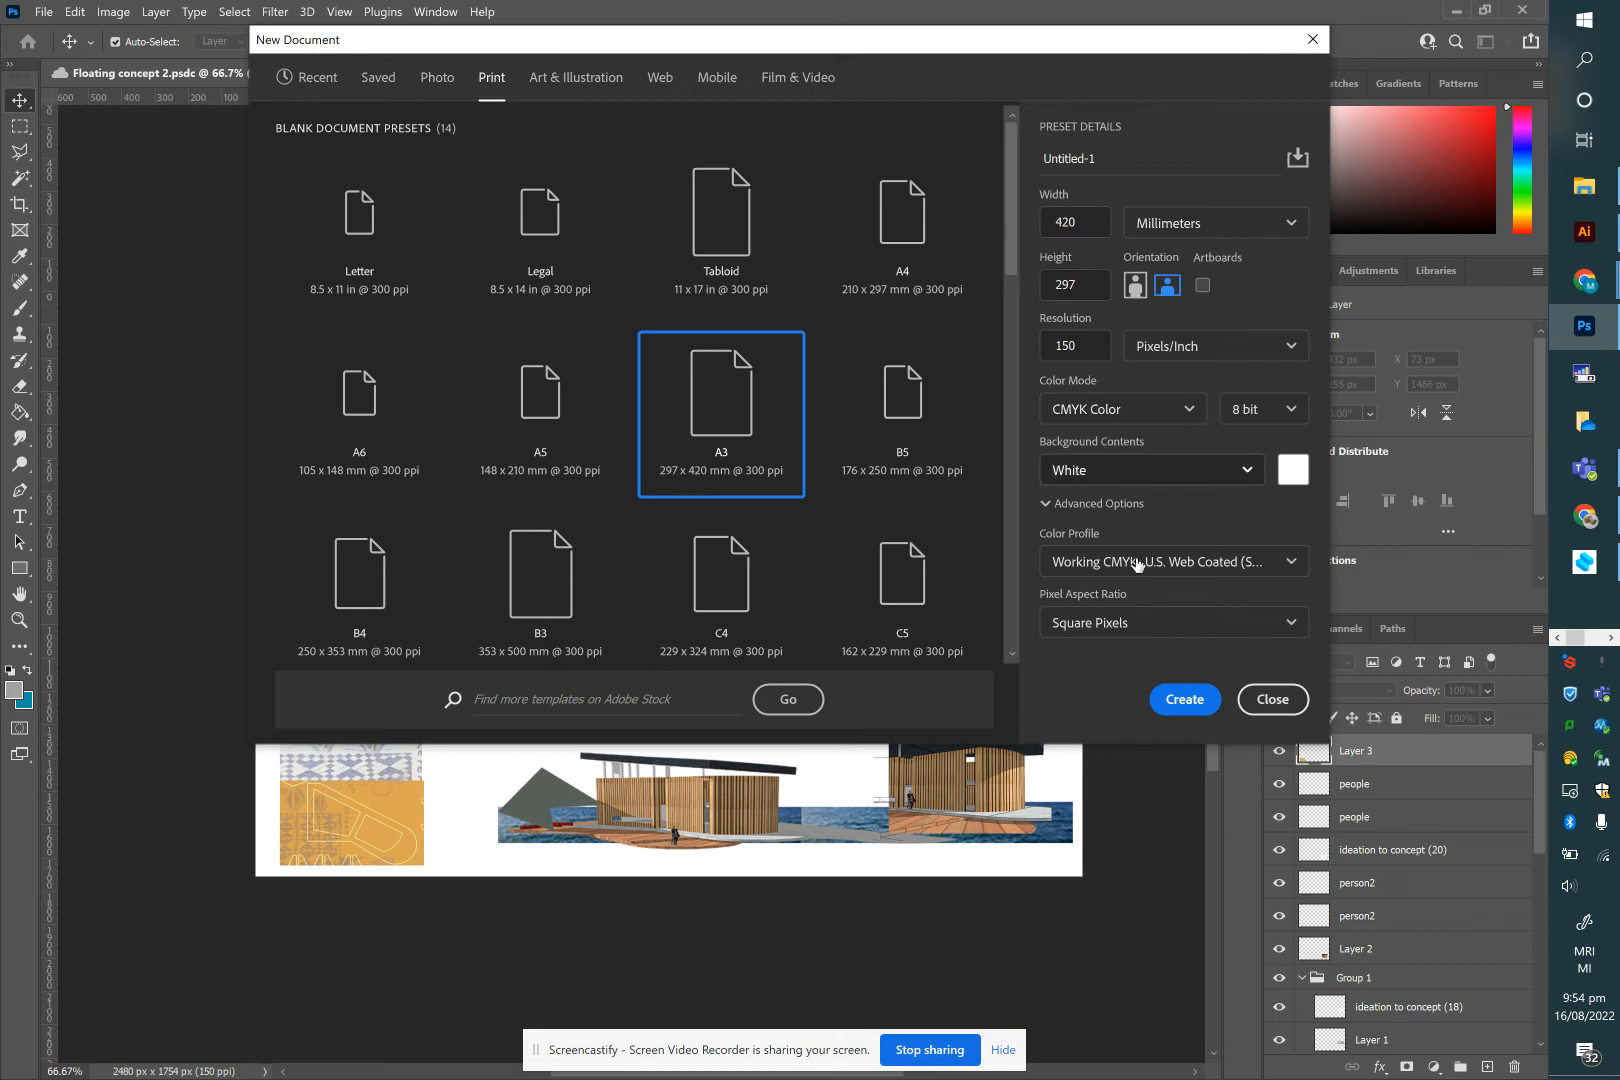
left_click(1186, 700)
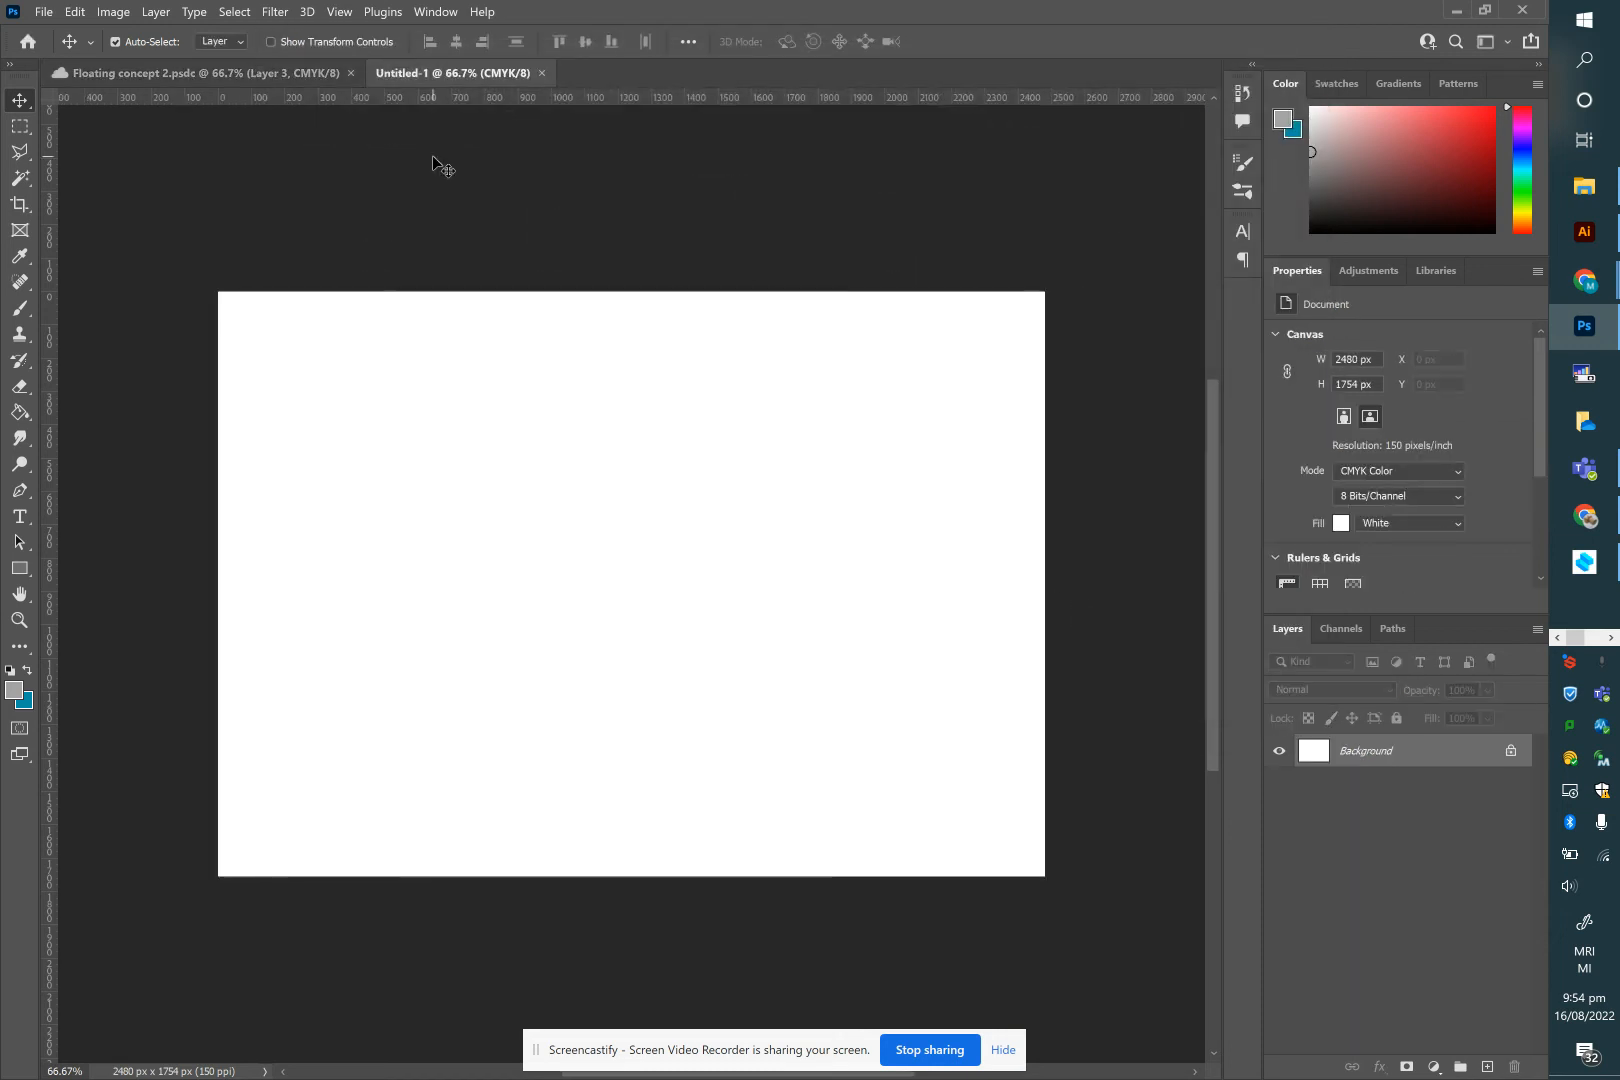
Place the photo 20220808_082504 from the OneDrive folder tmp > year 12 > spatial examples into the blank document
left_click(1583, 188)
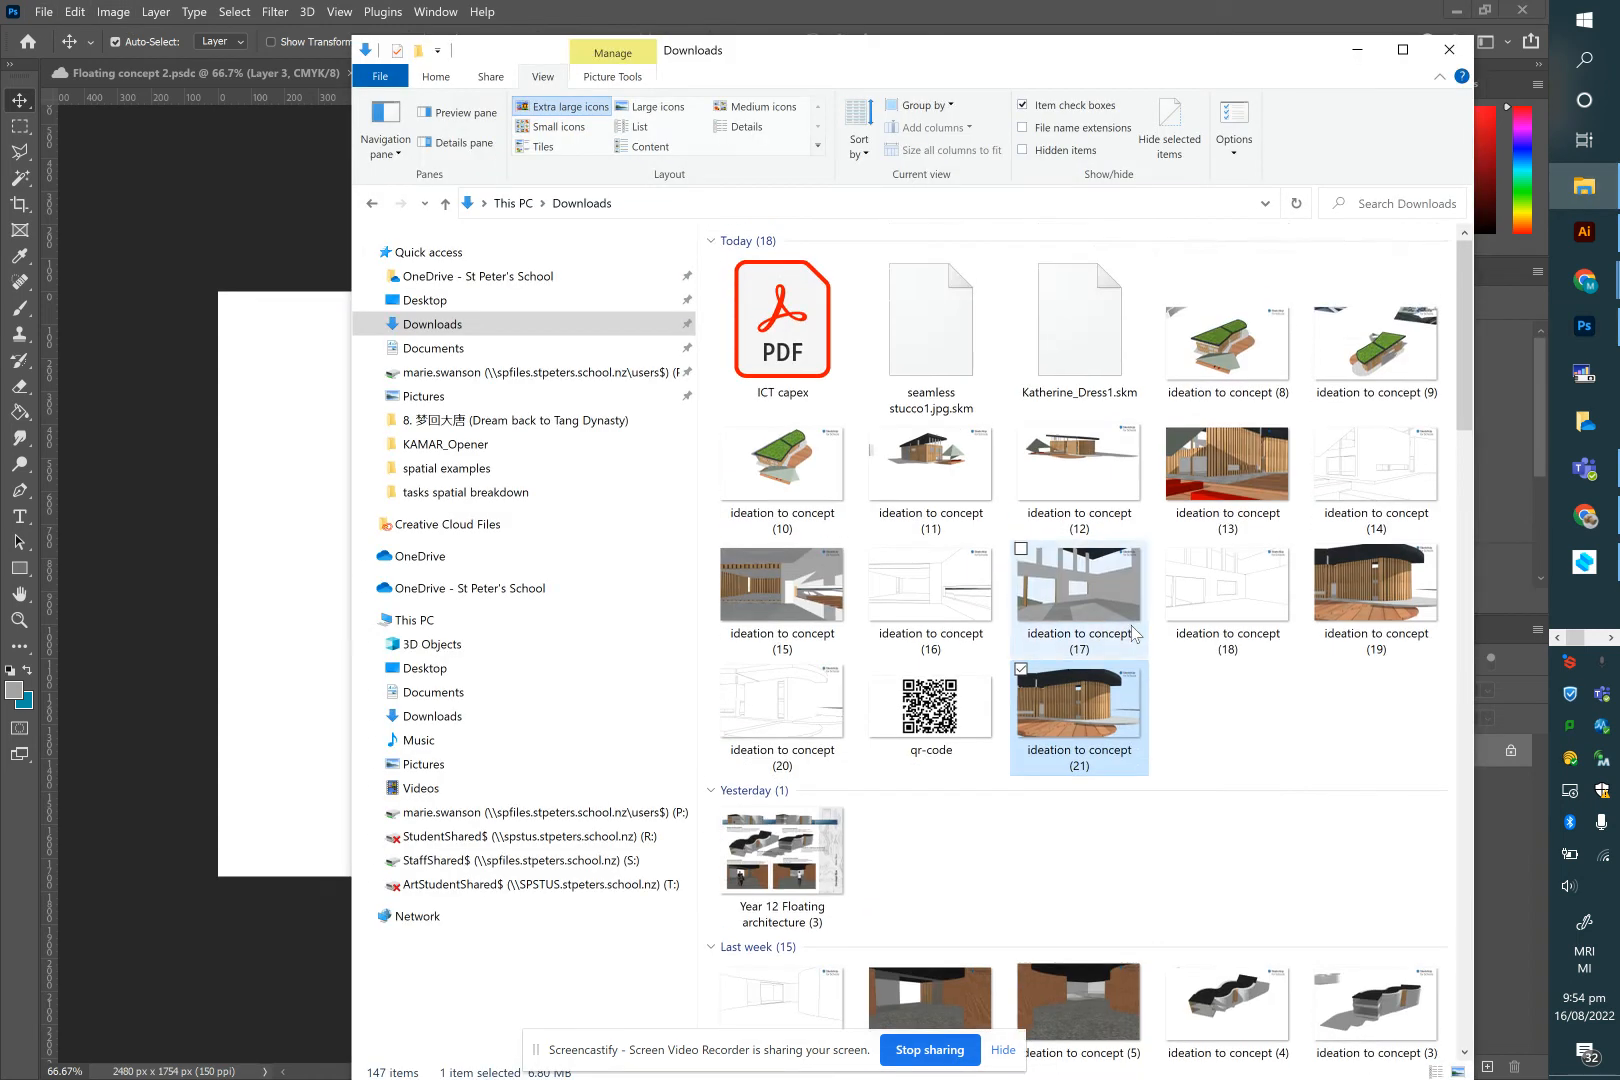
left_click(470, 276)
double_click(766, 312)
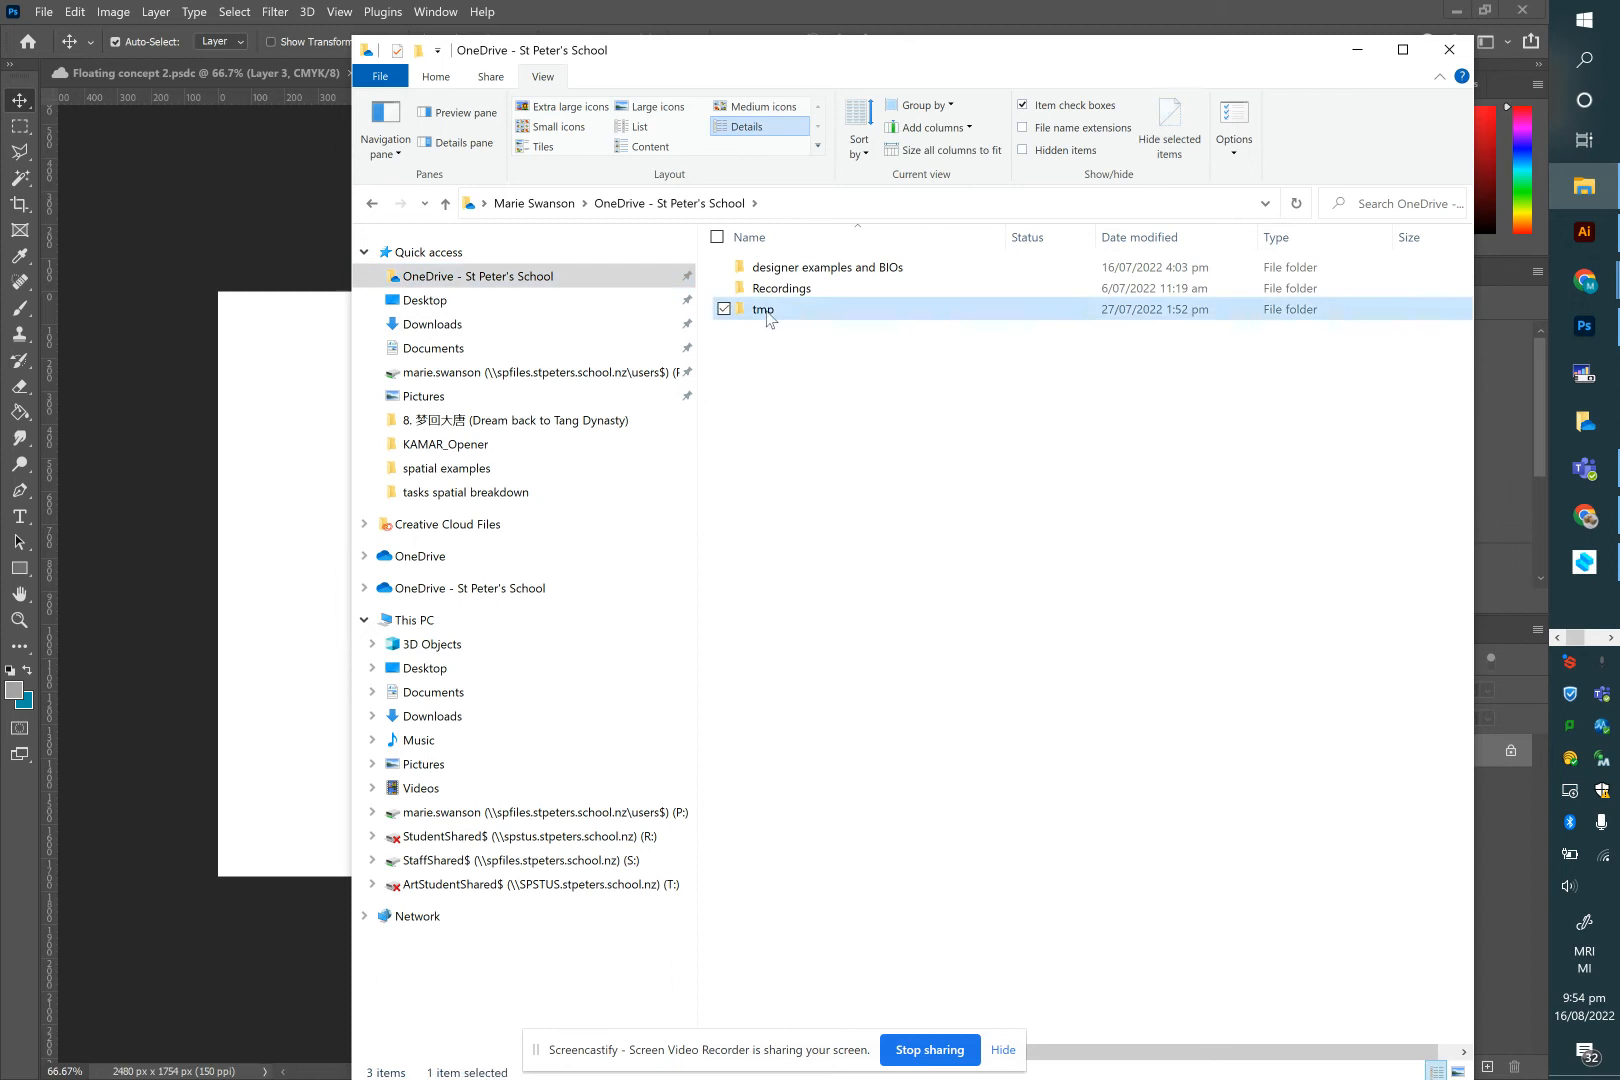
double_click(806, 666)
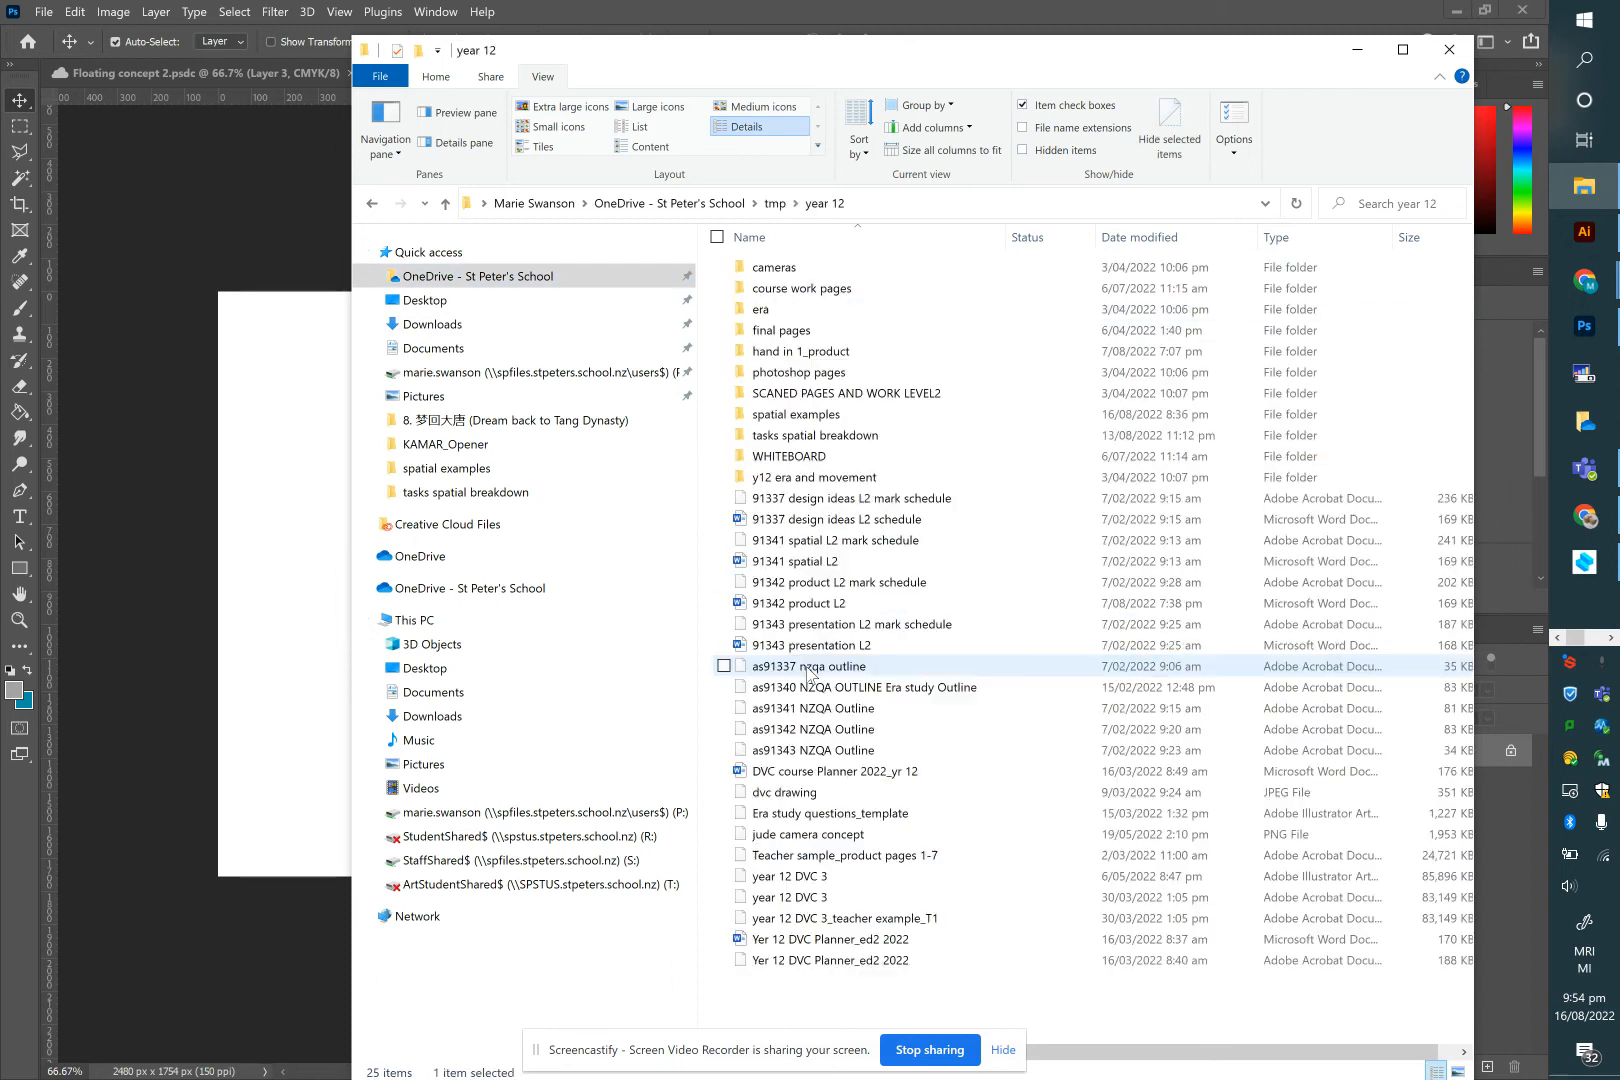
double_click(860, 415)
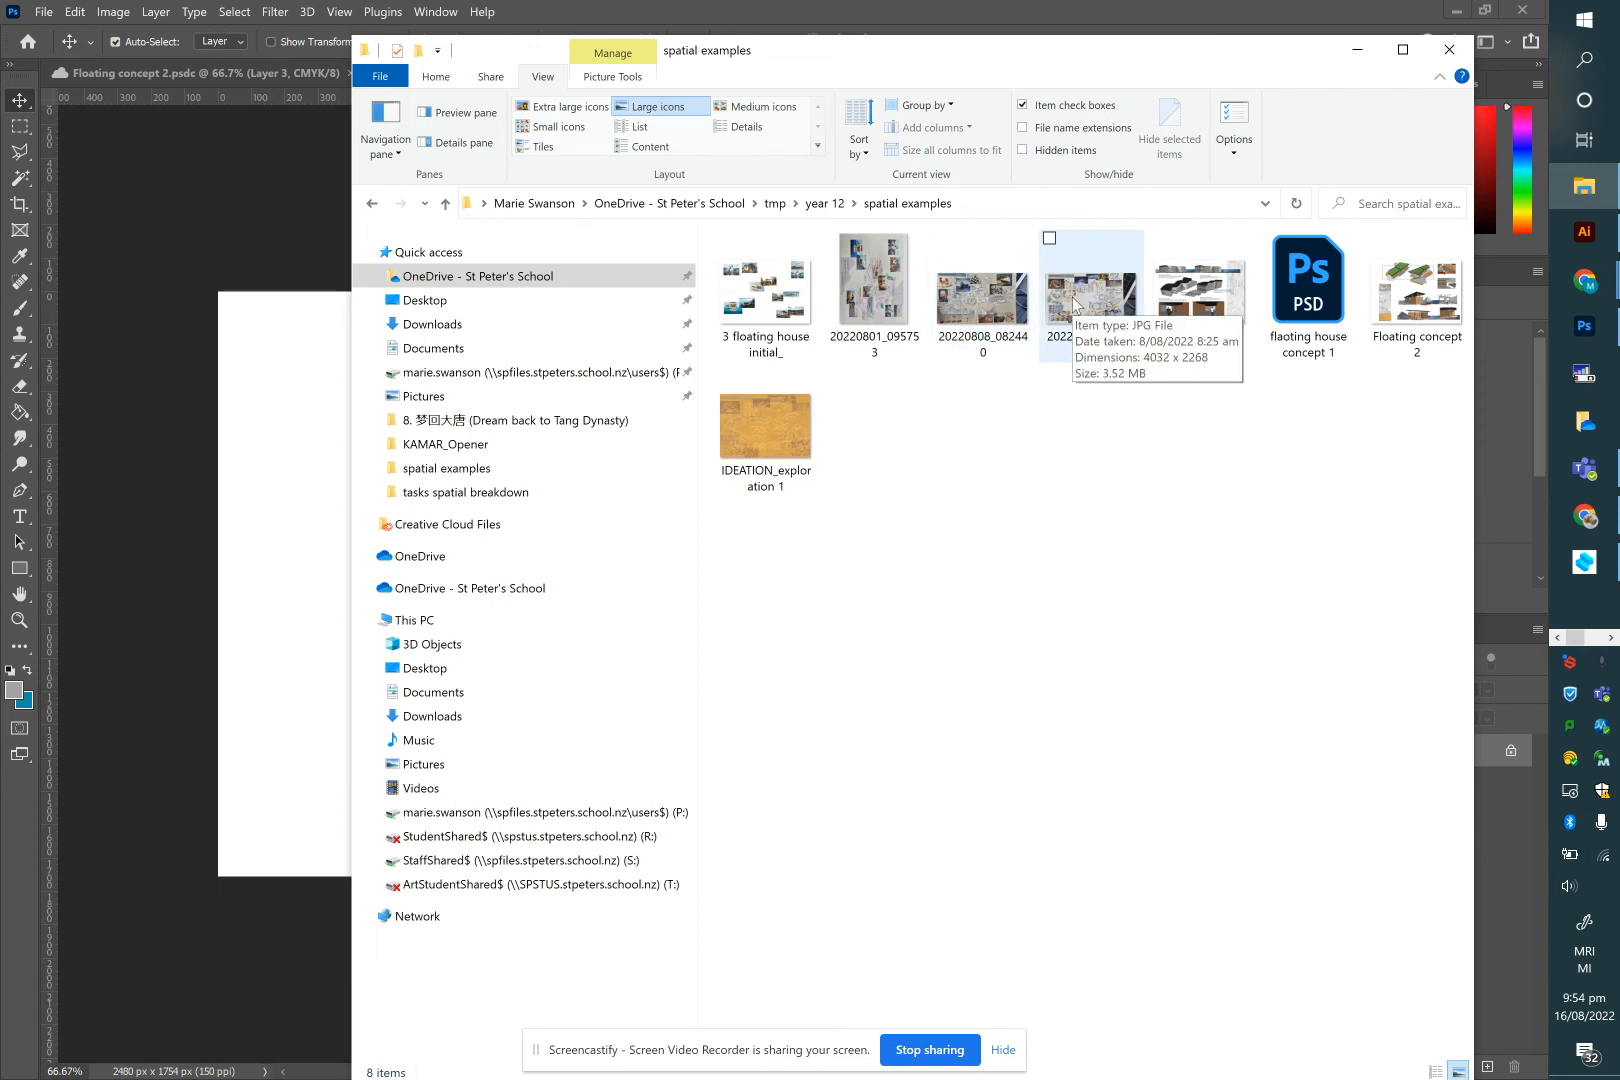
left_click_drag(1072, 297, 340, 564)
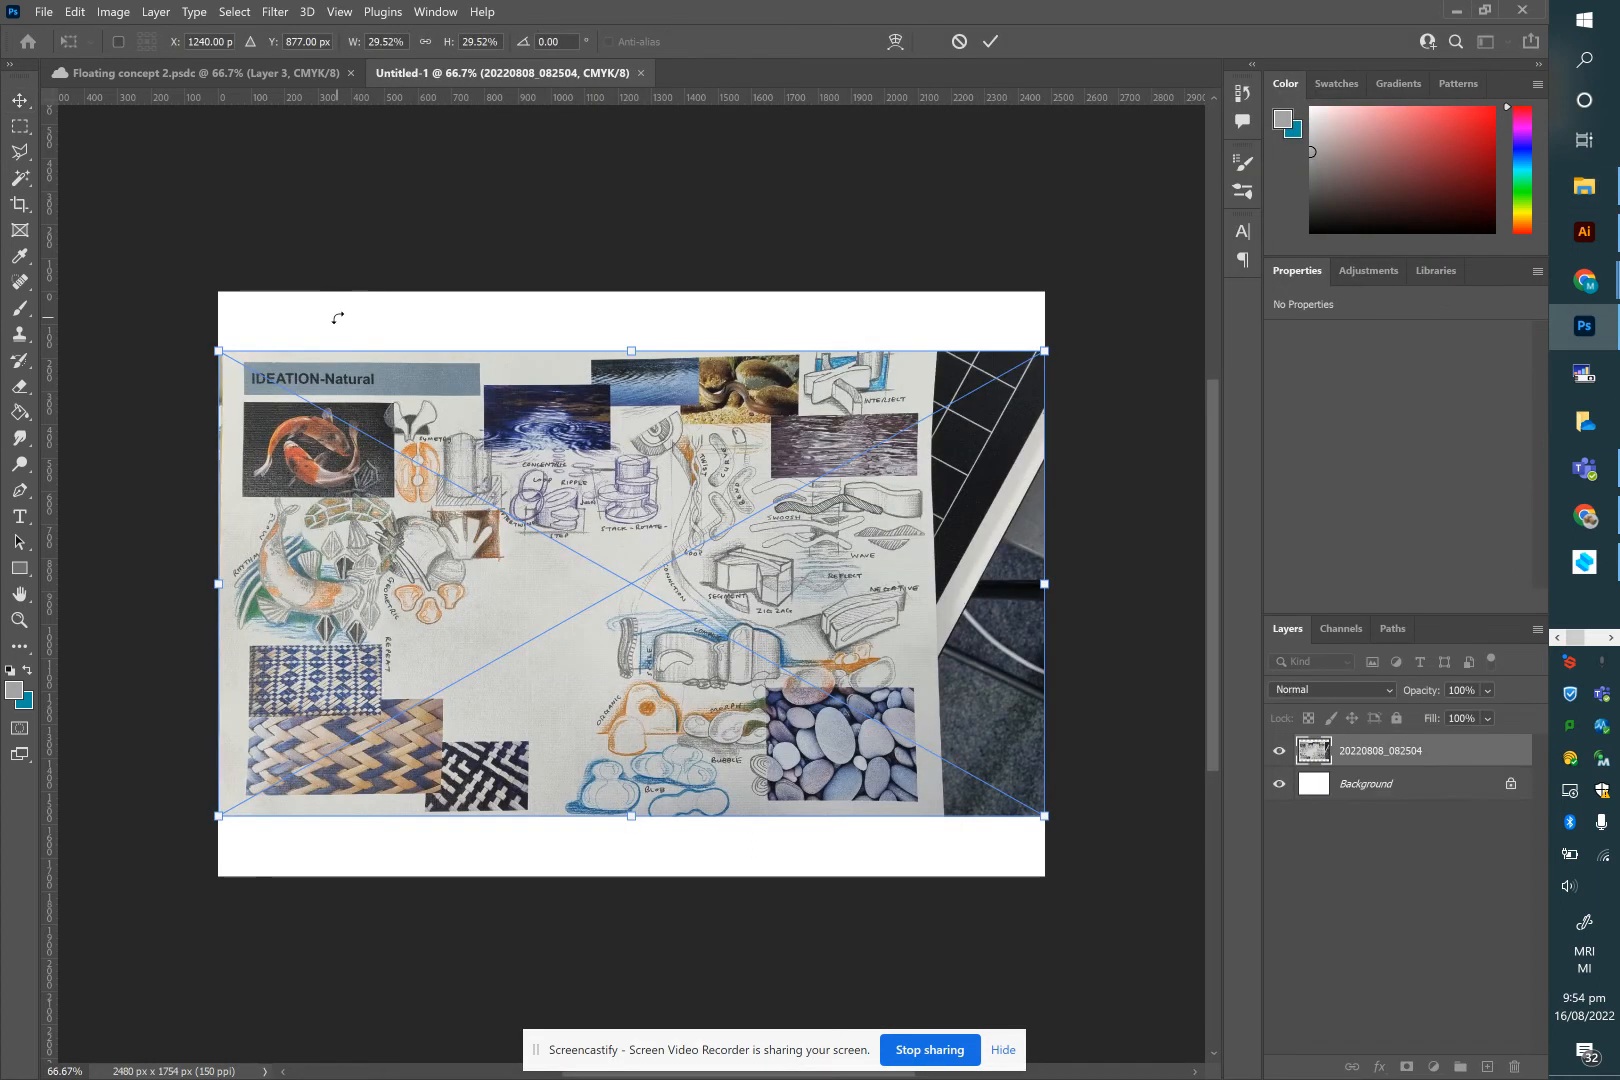
key("Return")
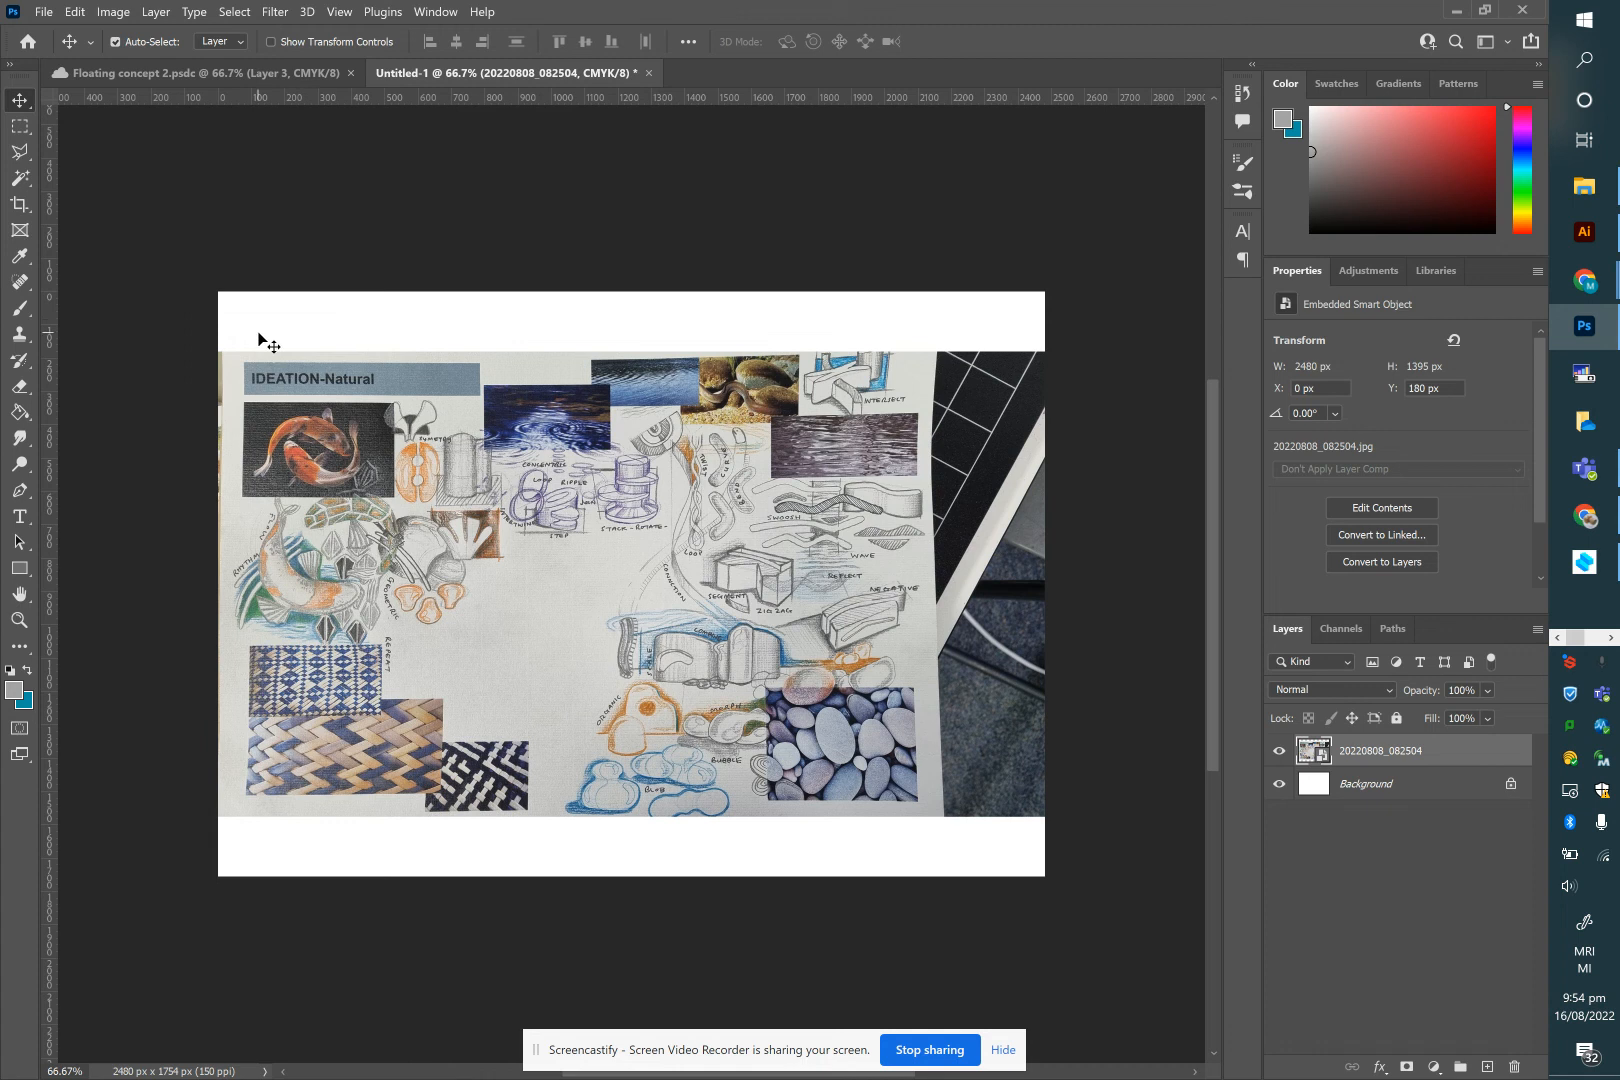
Select the desk area beside the right edge of the ideation sheet with the Rectangular Marquee and try to delete it
left_click(20, 127)
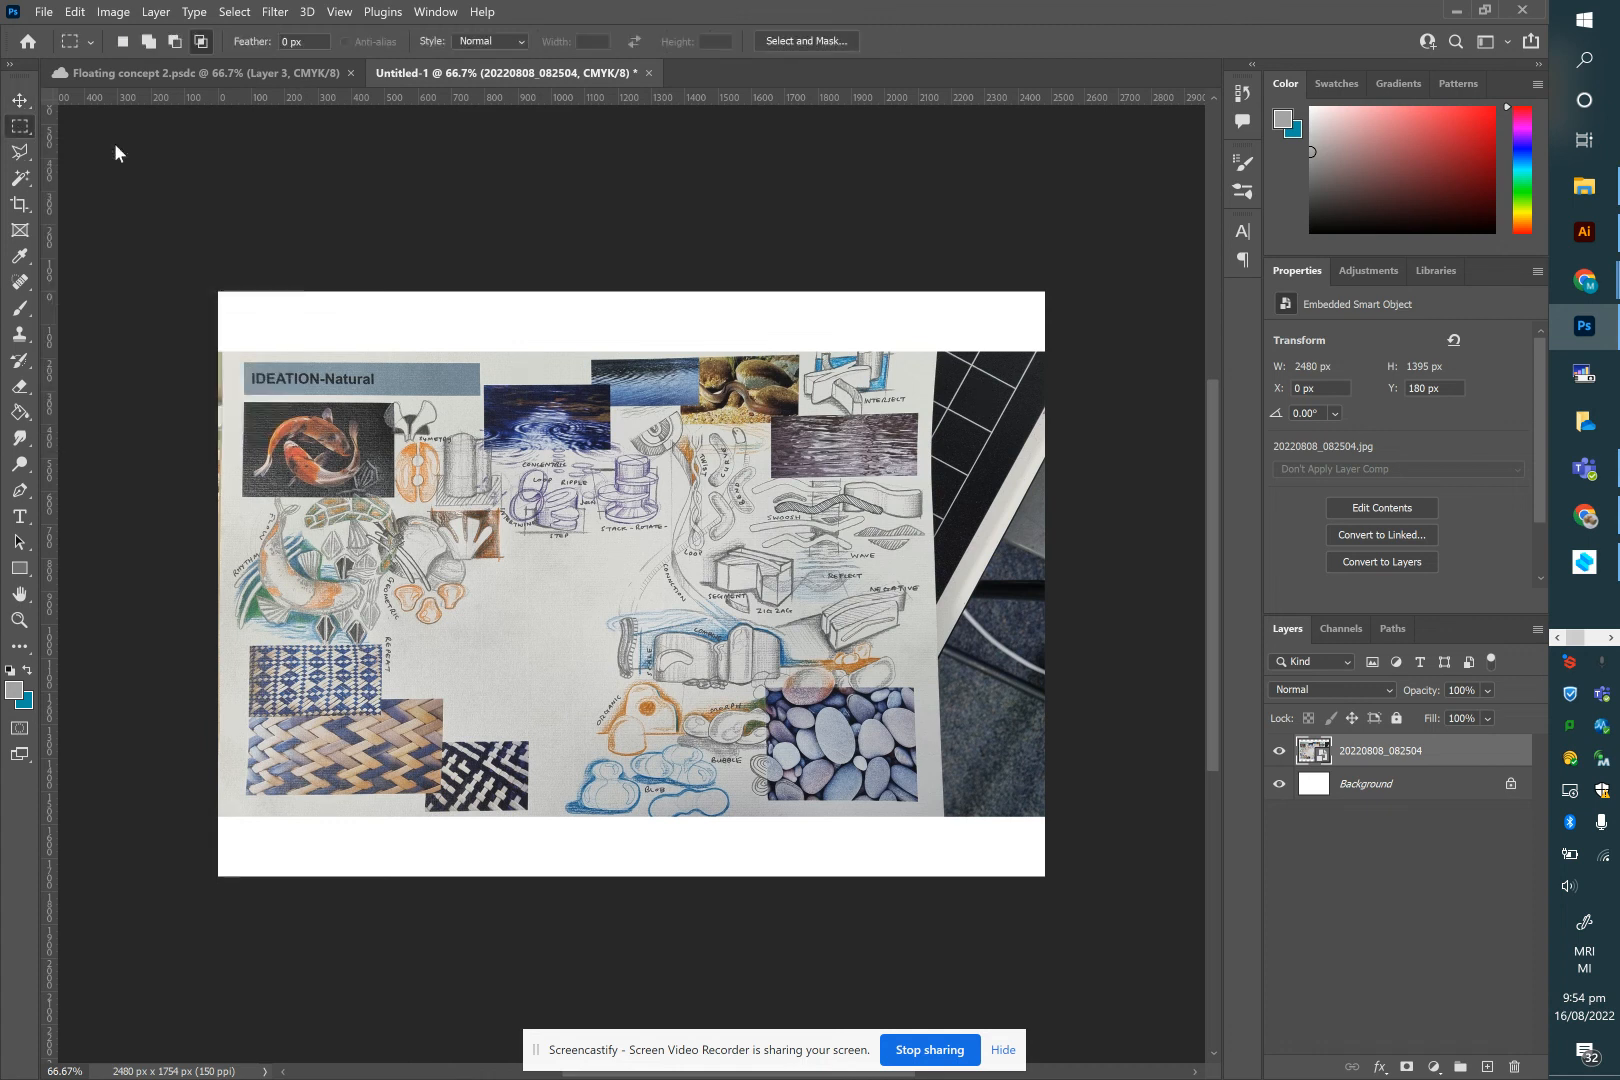
left_click_drag(926, 340, 1082, 830)
key("Delete")
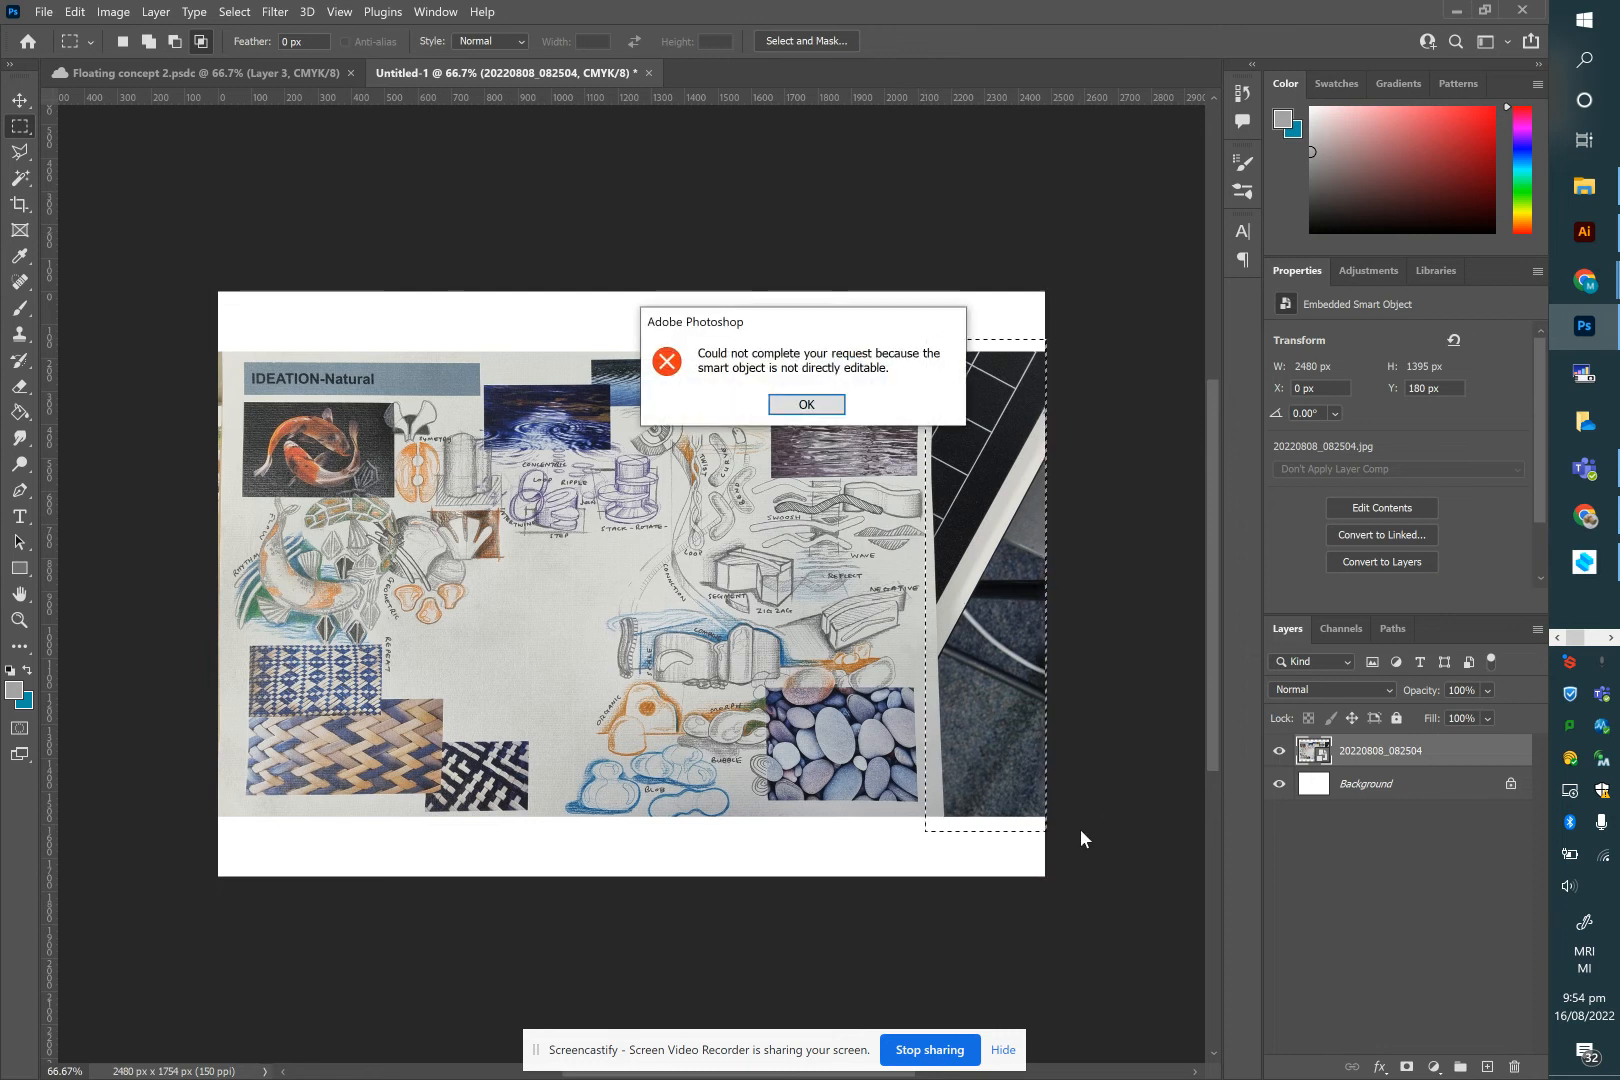
left_click(825, 404)
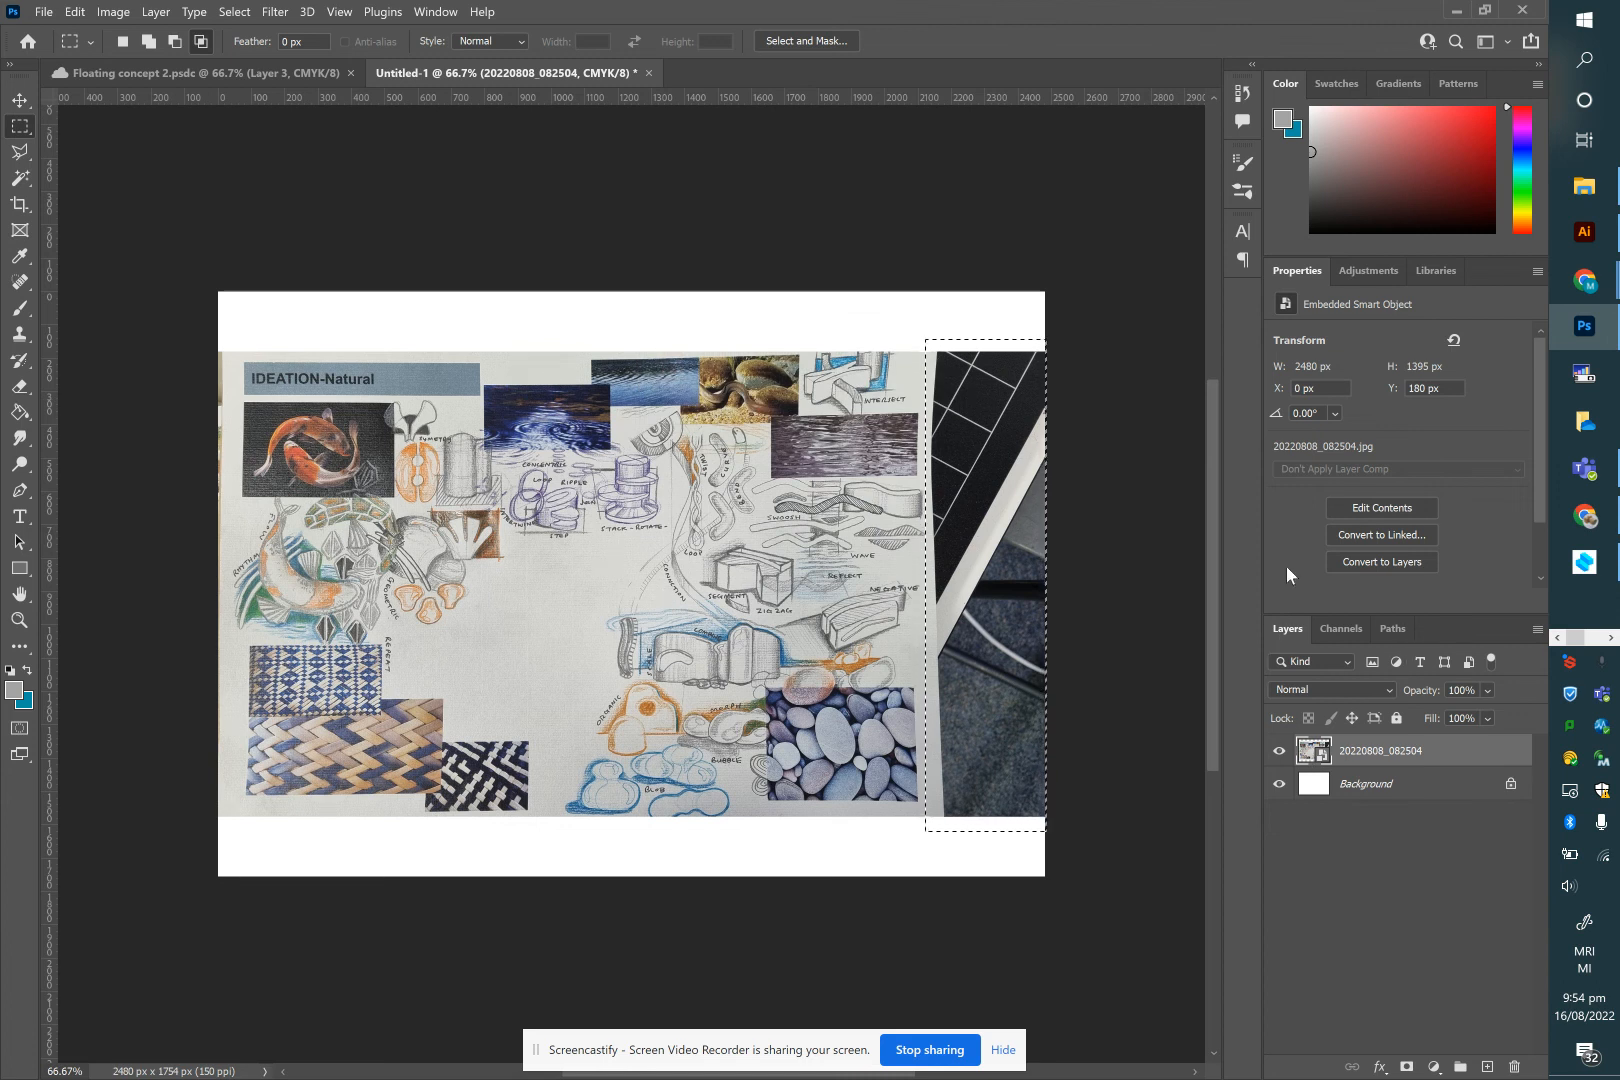
Rasterize the 20220808_082504 layer, delete the selected desk area from it and clear the selection
left_click(436, 12)
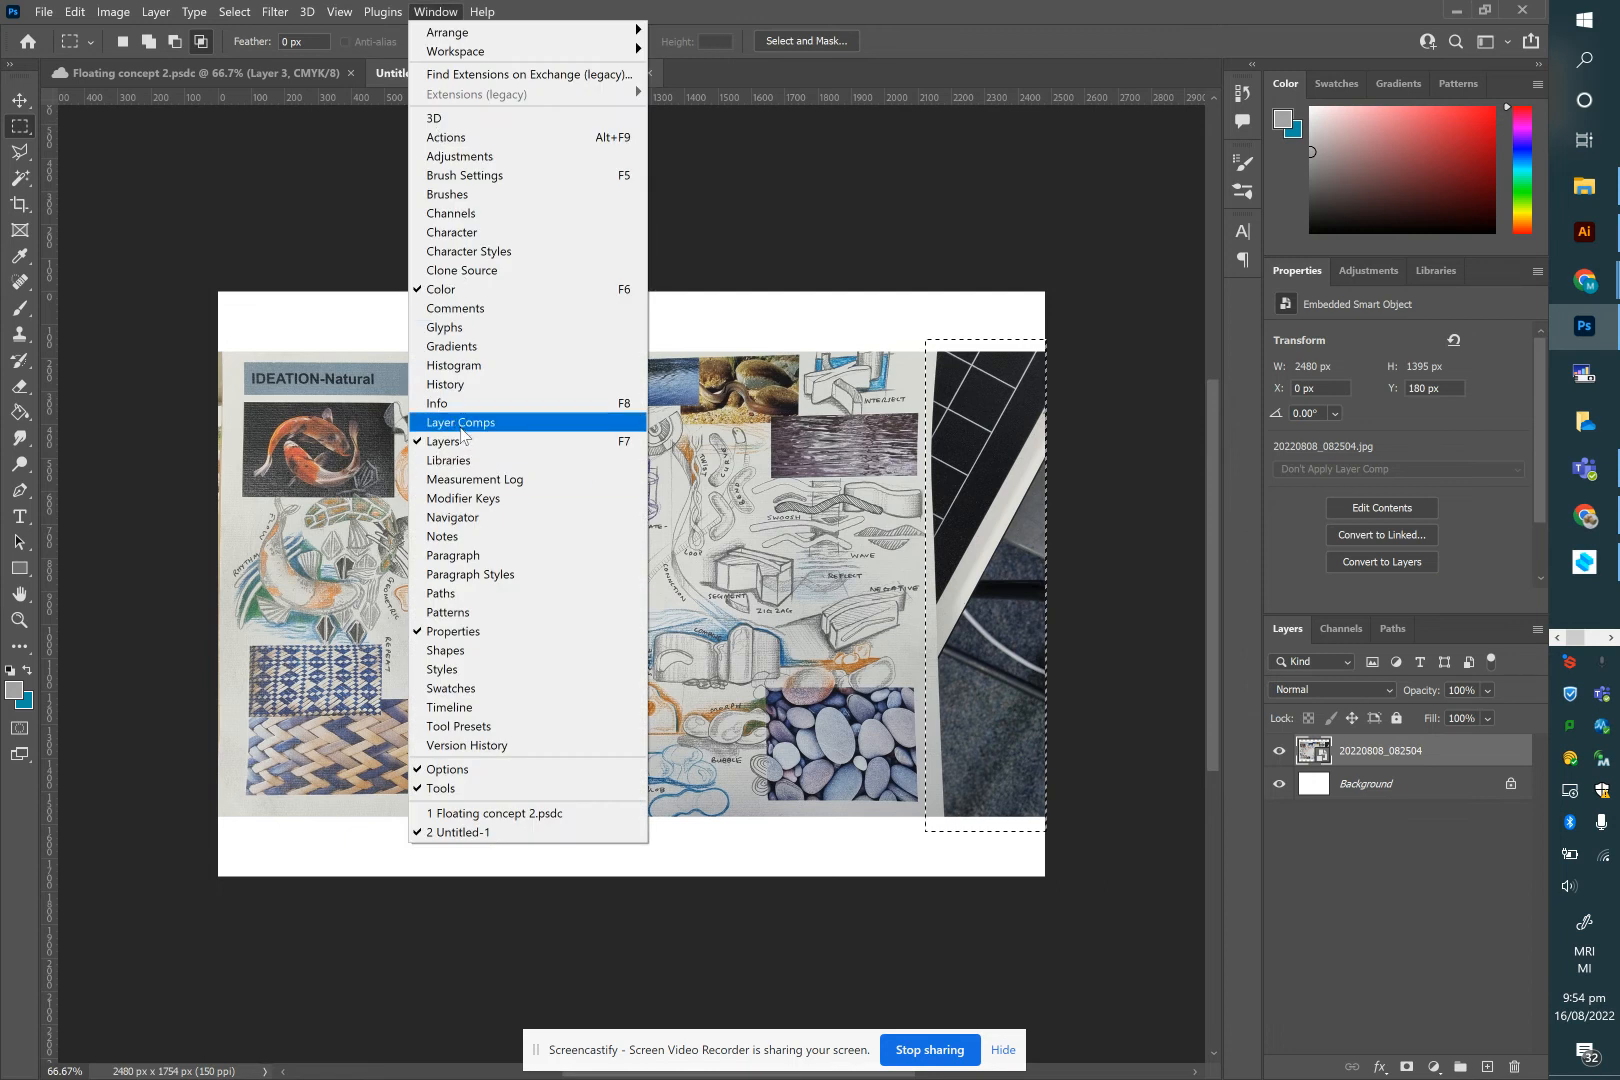
left_click(424, 14)
right_click(1311, 752)
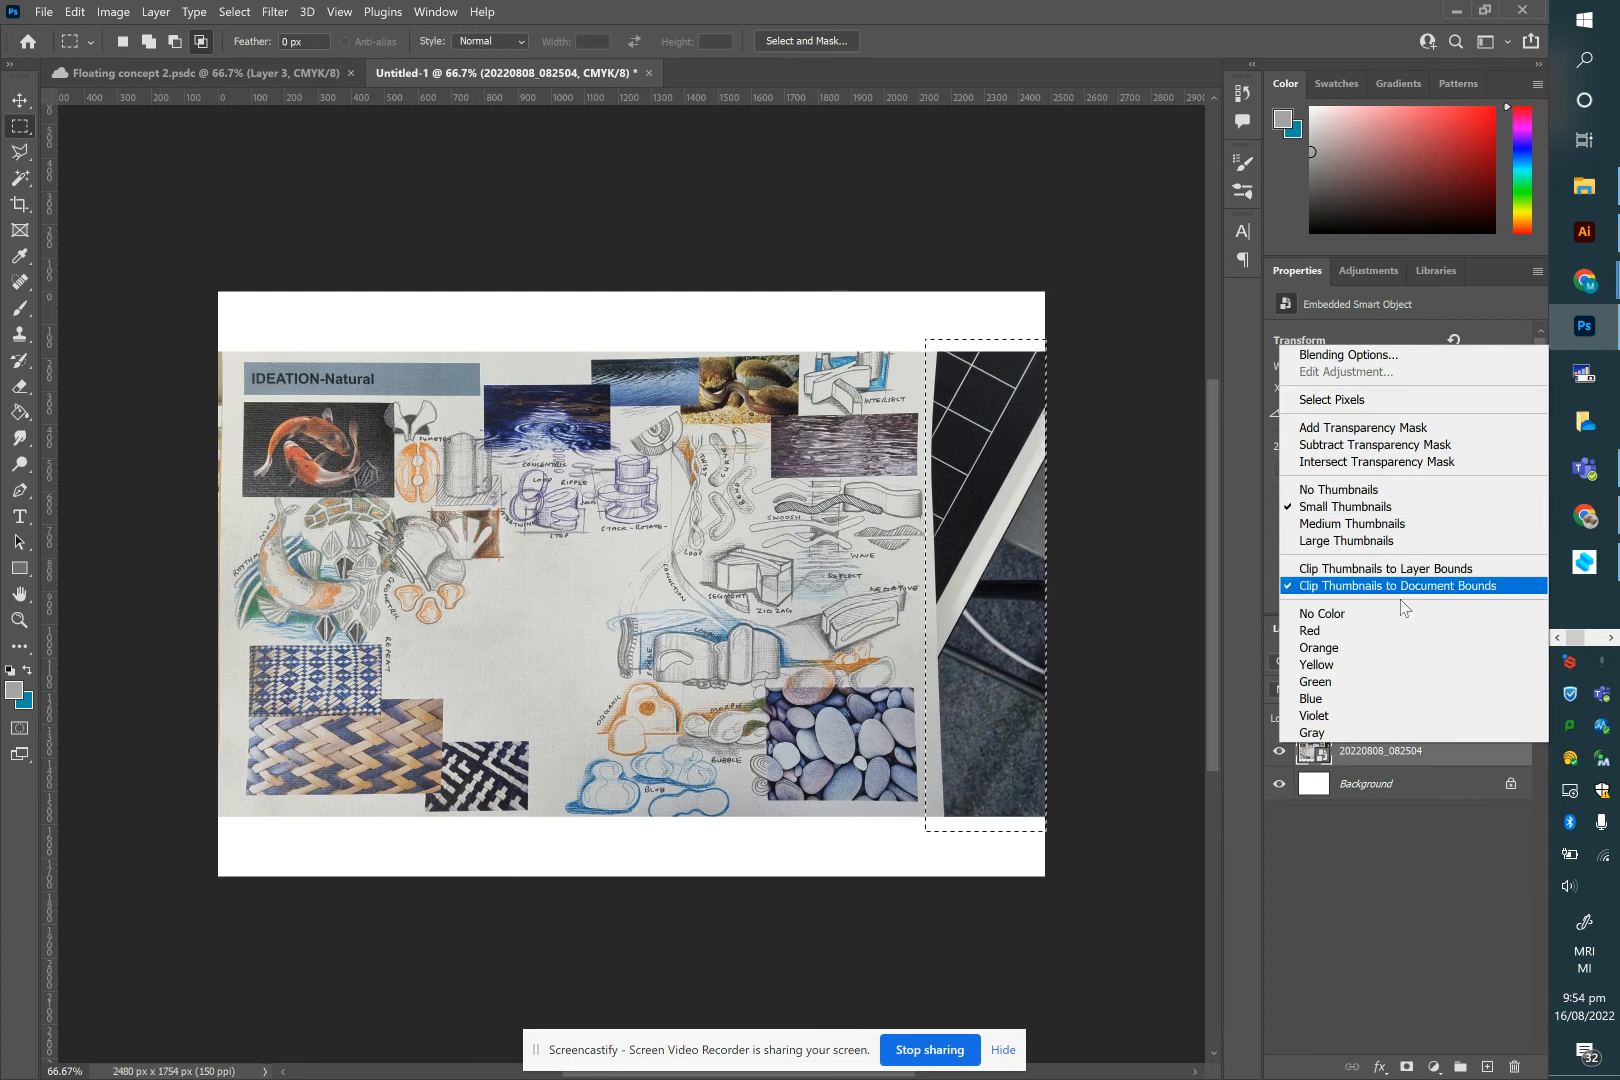
left_click(1406, 752)
right_click(1406, 760)
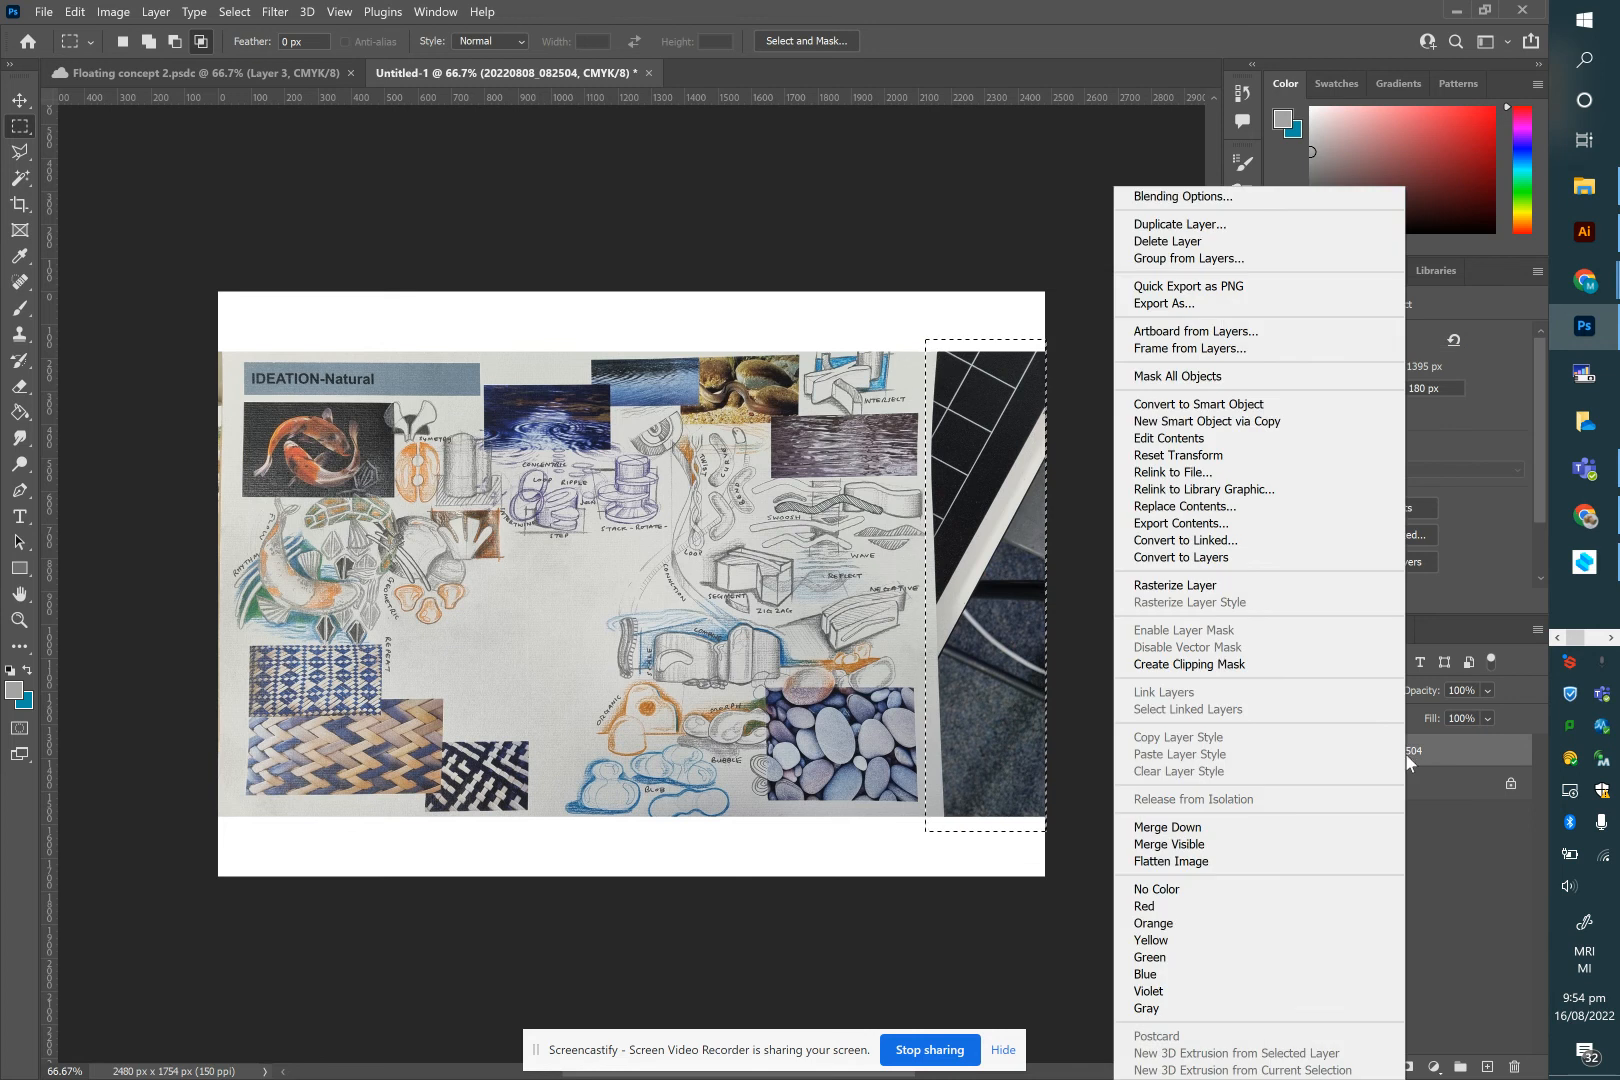
left_click(1244, 585)
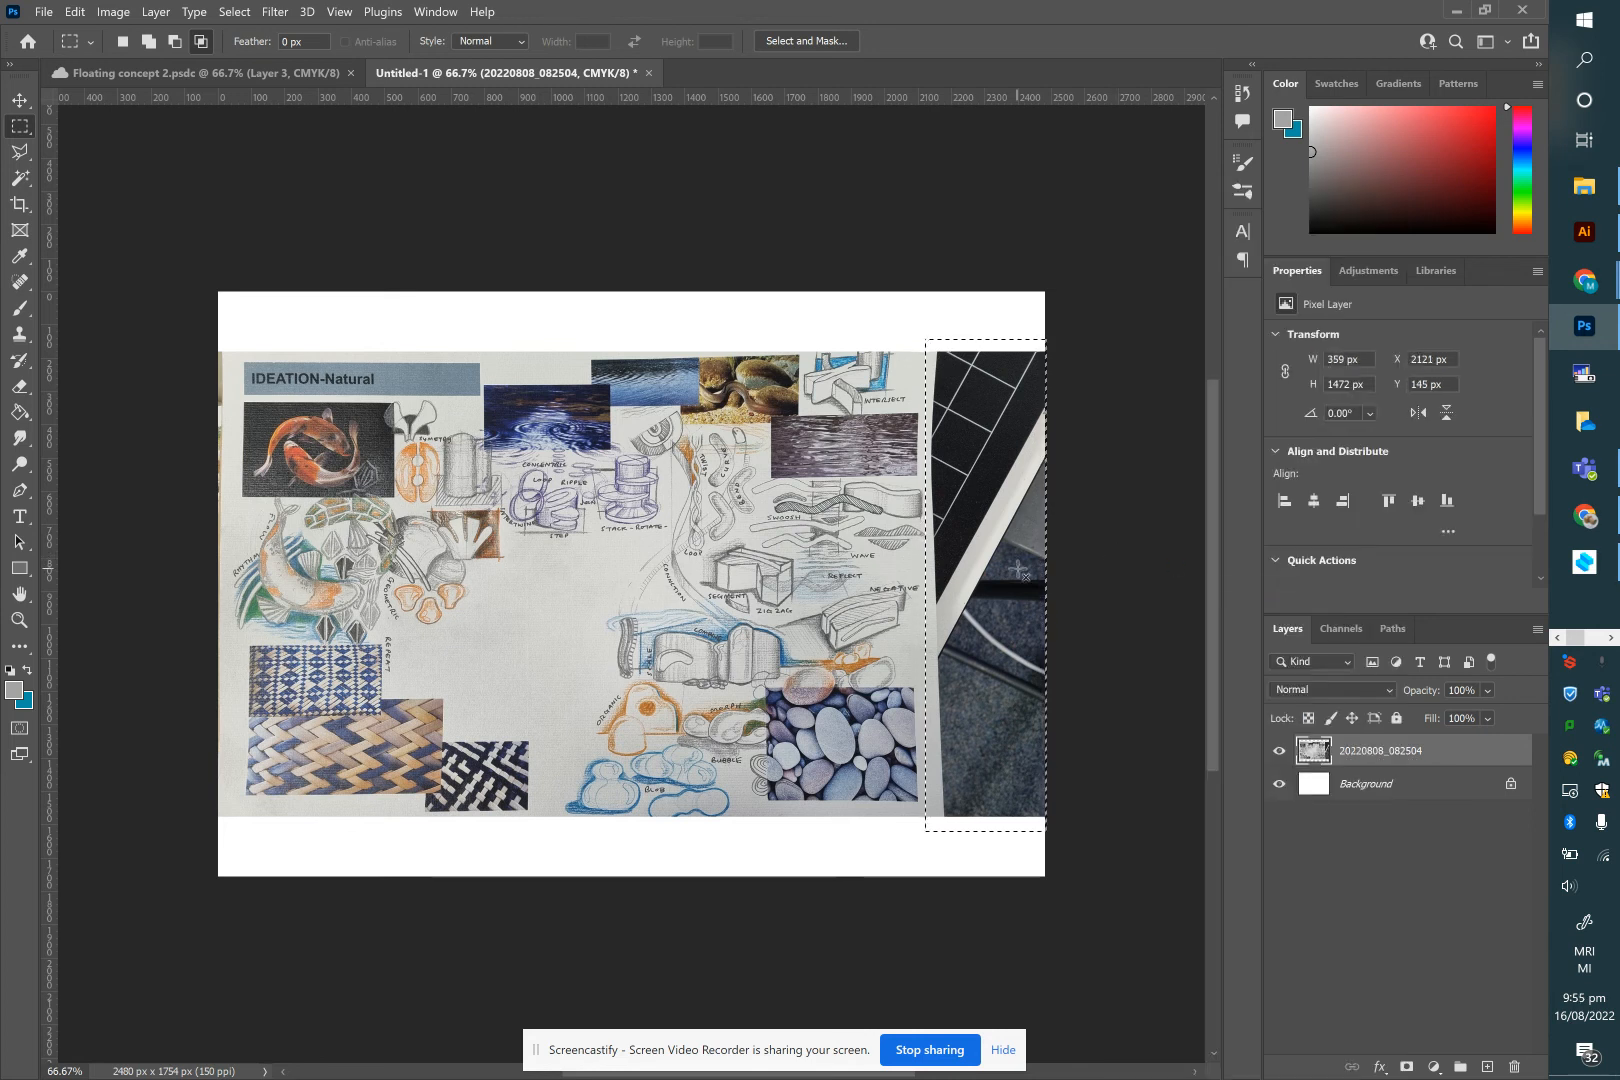
key("Delete")
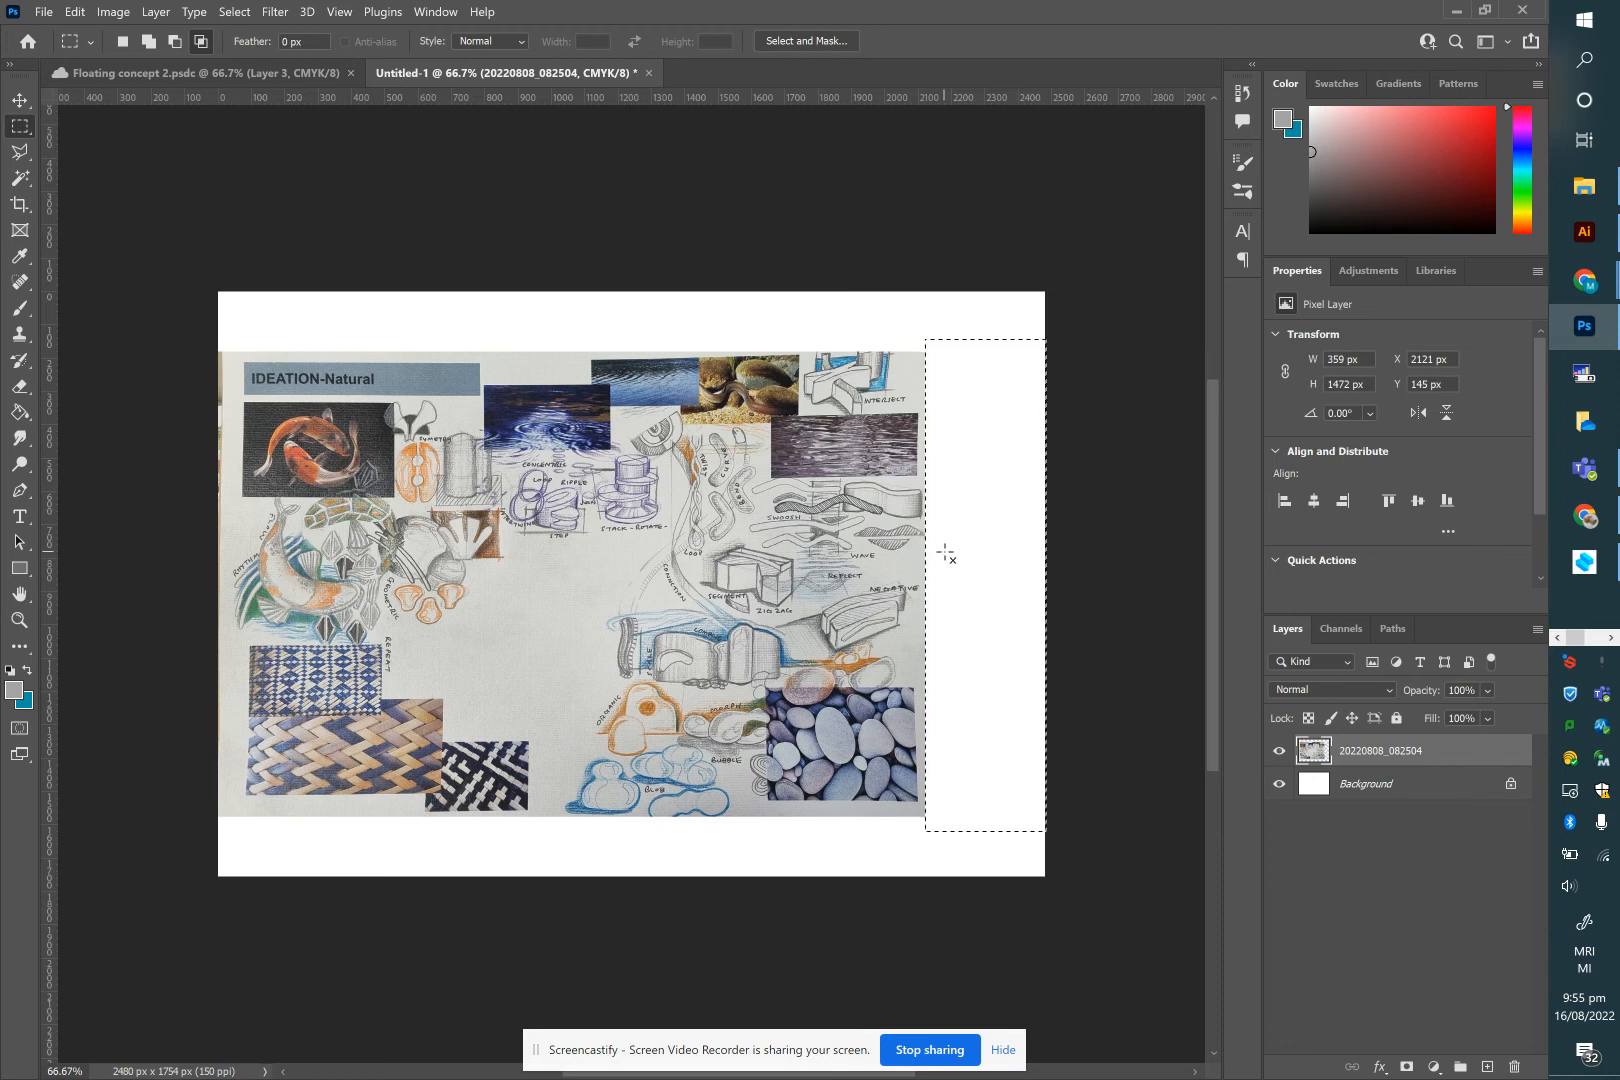
key("ctrl+d")
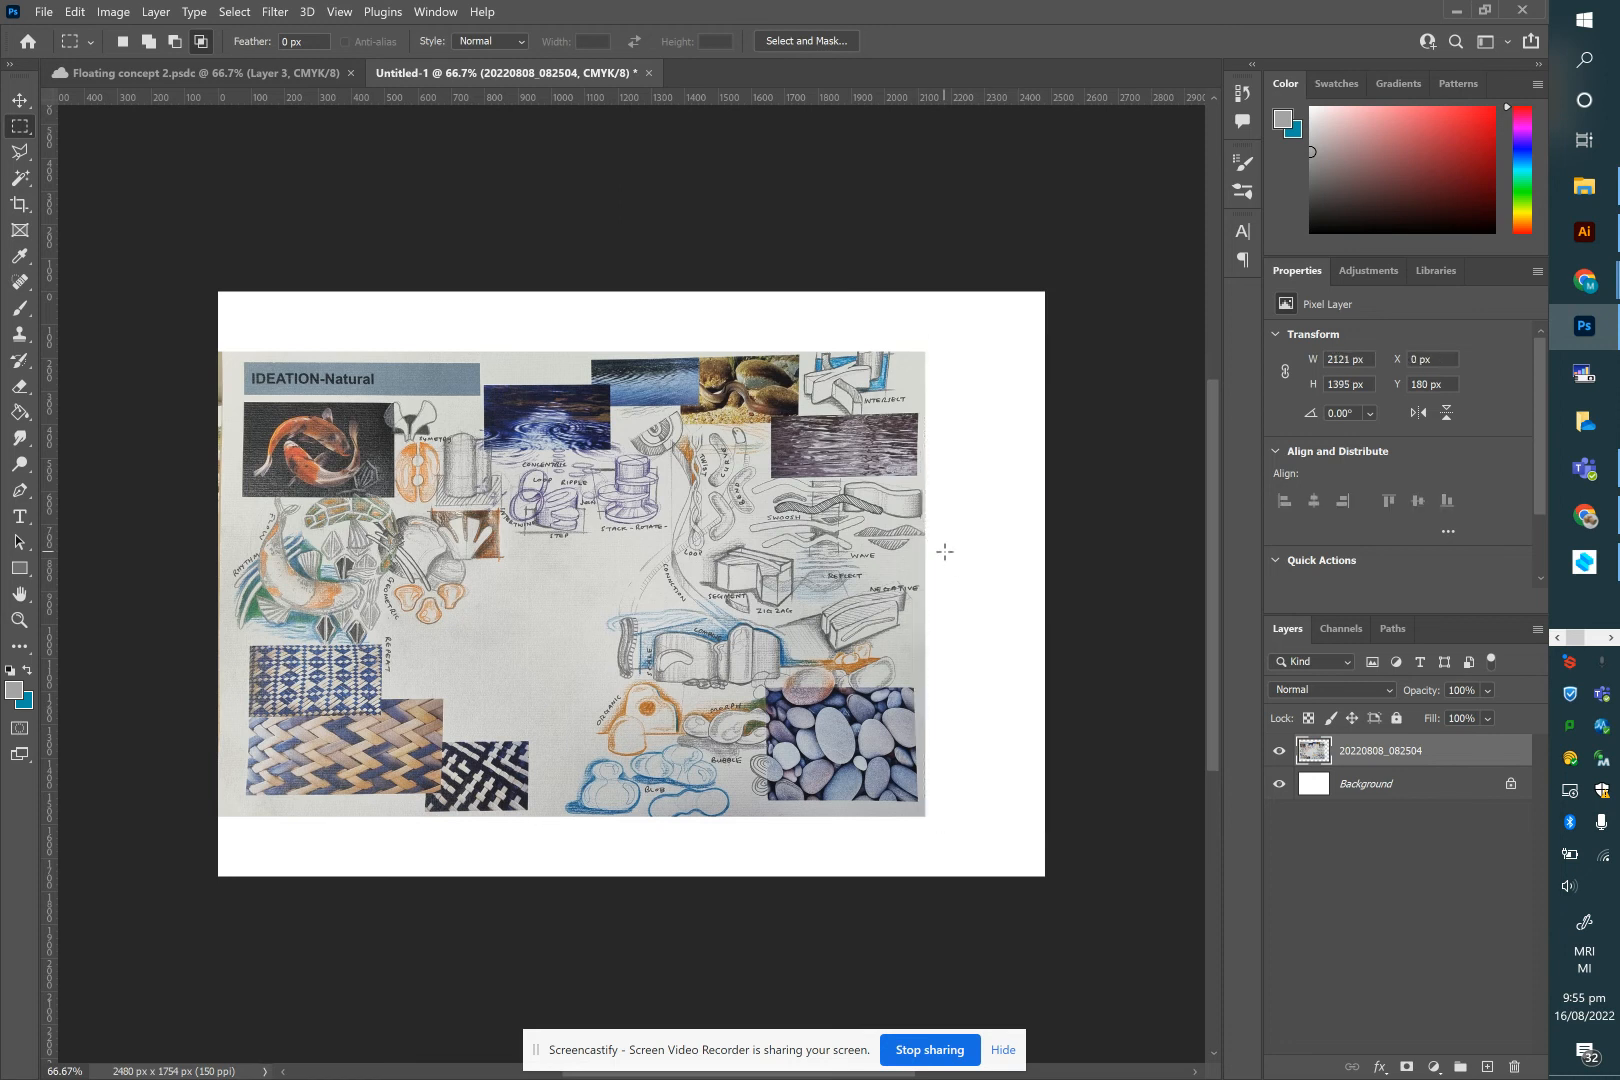
Cut away a thin strip about 24 px wide along the photo's left edge
left_click_drag(227, 342, 151, 848)
key("ctrl+d")
left_click_drag(225, 342, 182, 835)
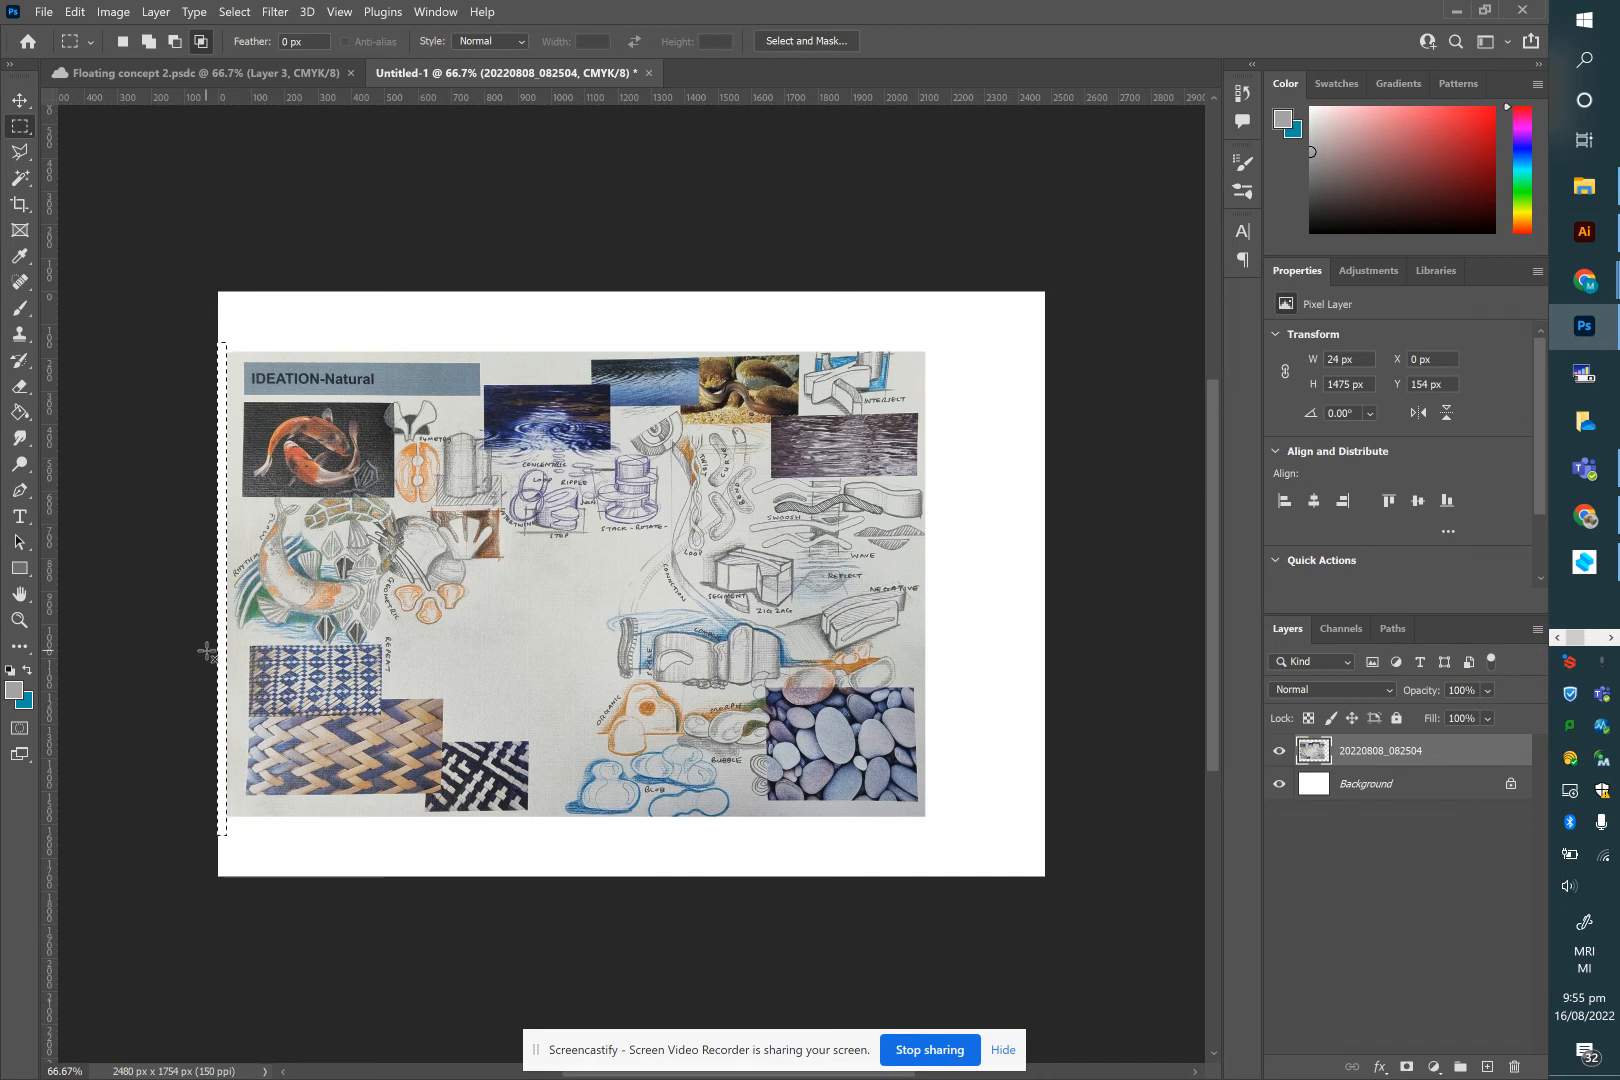
key("ctrl+x")
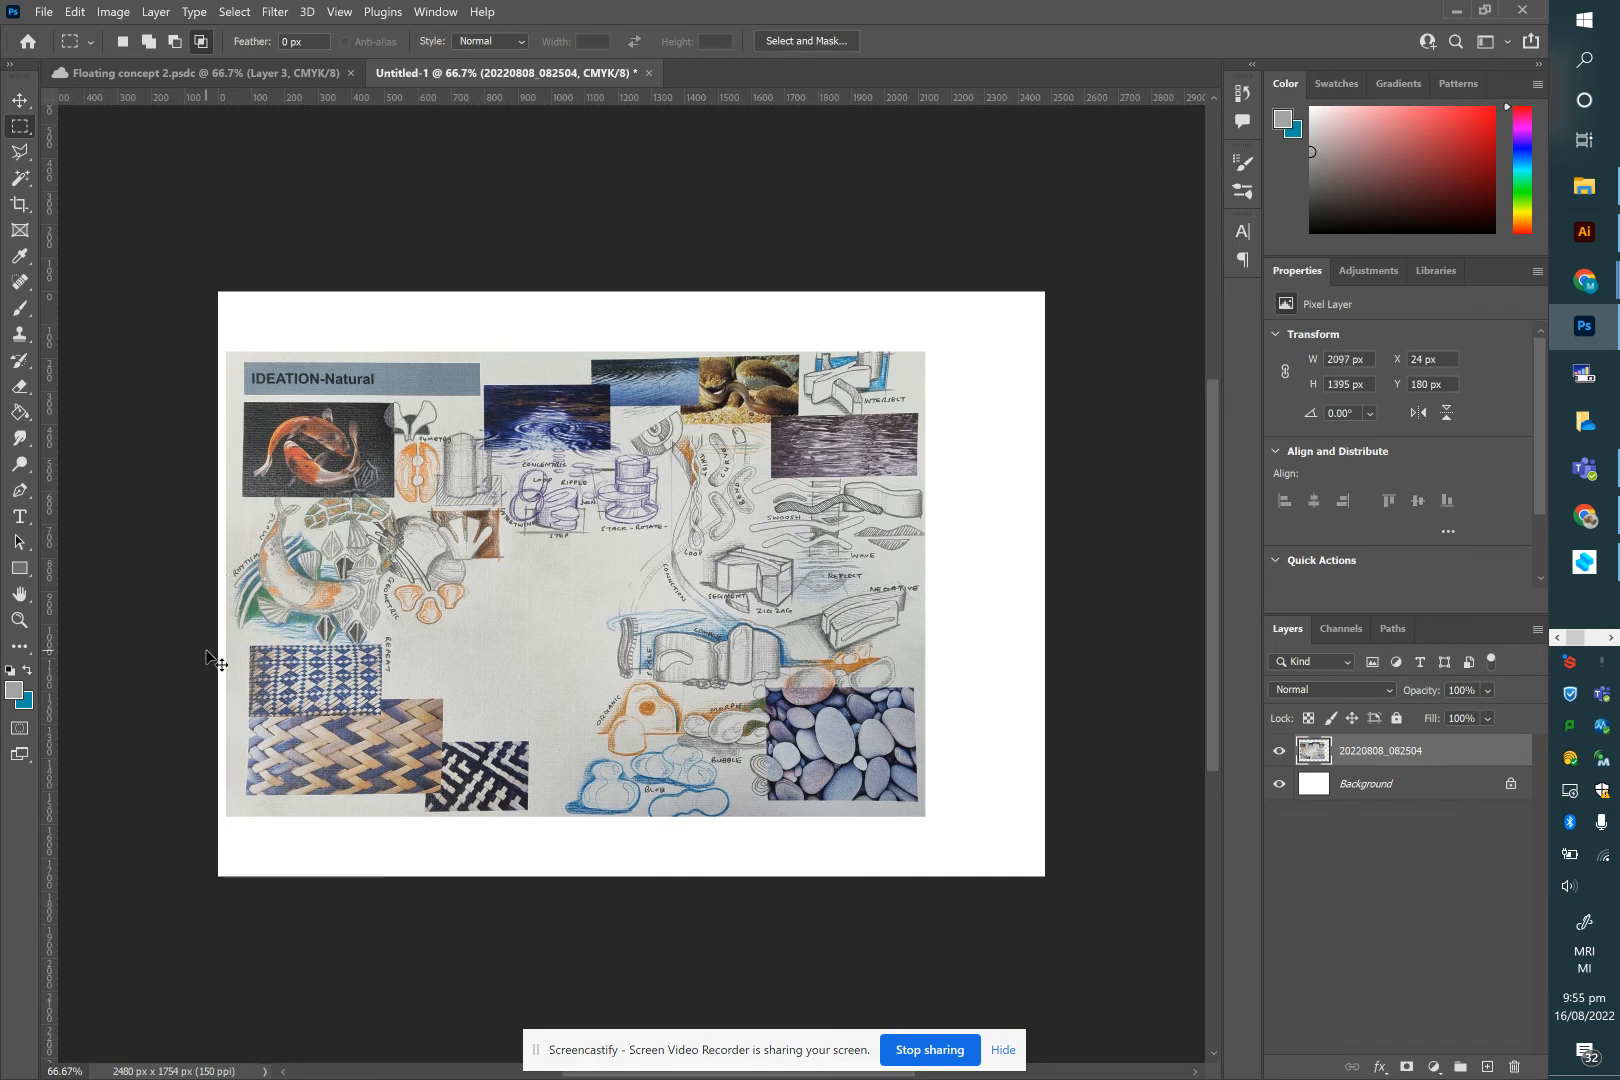
Scale the trimmed photo to about 2474 × 1646 px to span the page width and centre it vertically on the canvas
left_click(20, 100)
left_click_drag(358, 508, 351, 442)
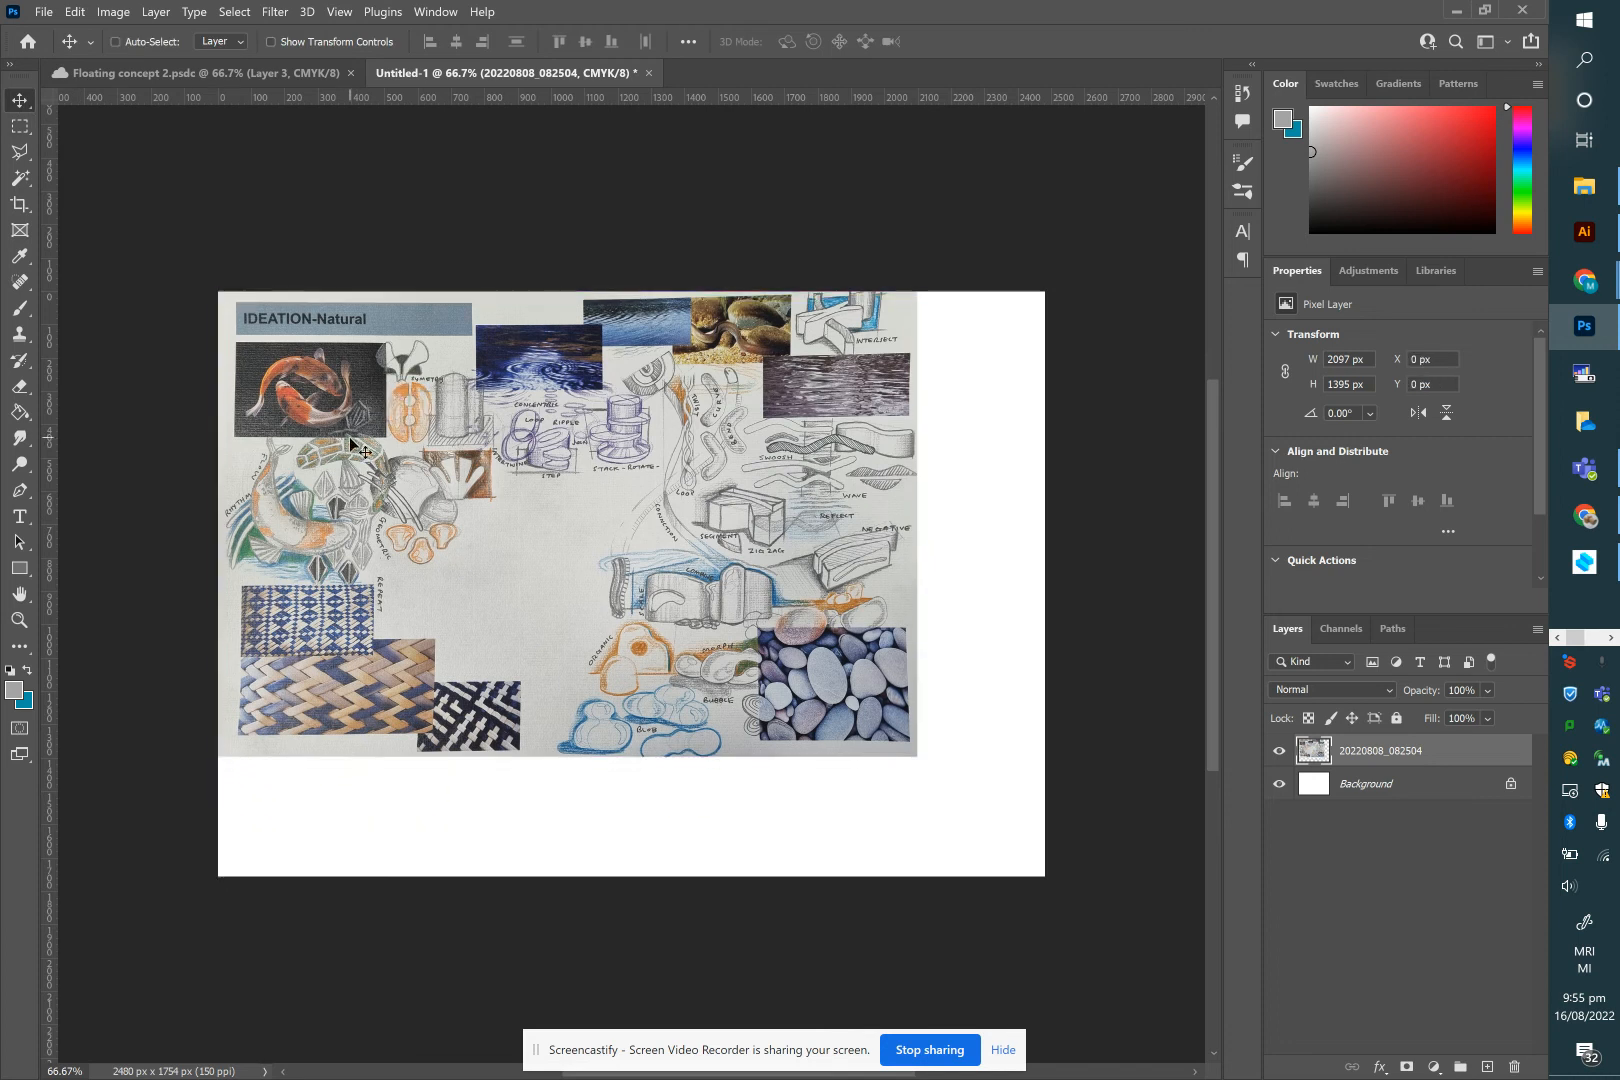
key("ctrl+t")
left_click_drag(912, 763, 1020, 855)
key("Return")
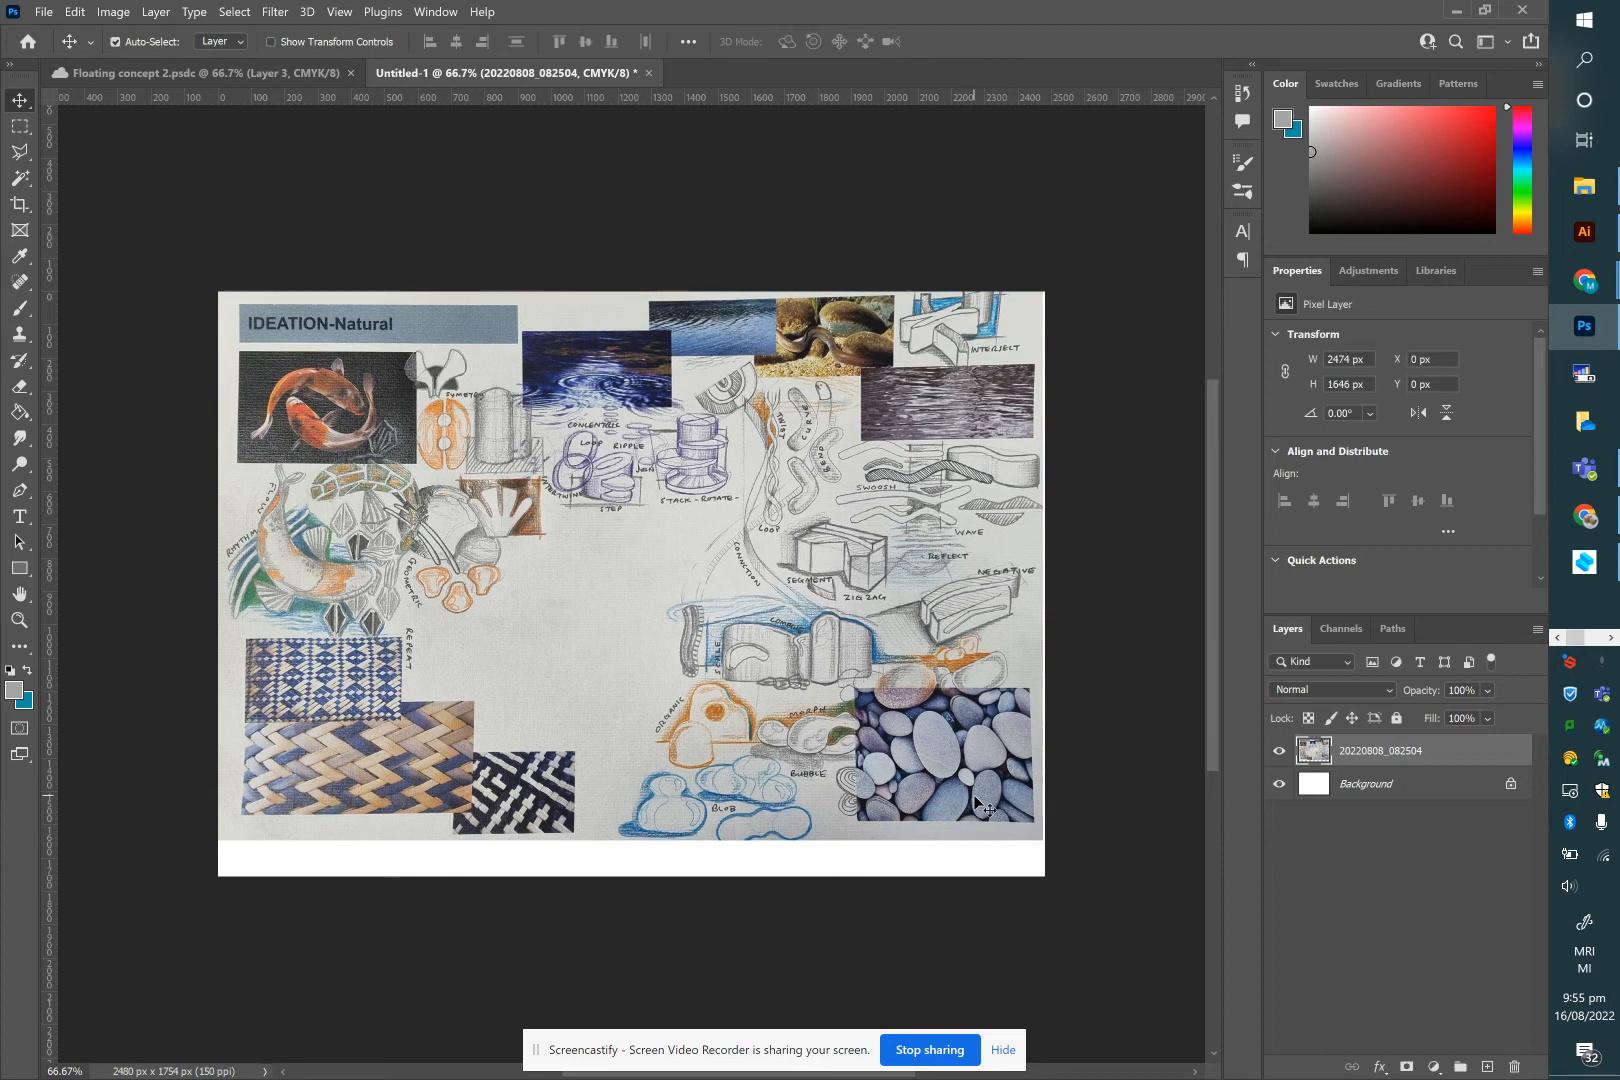
left_click_drag(975, 800, 975, 818)
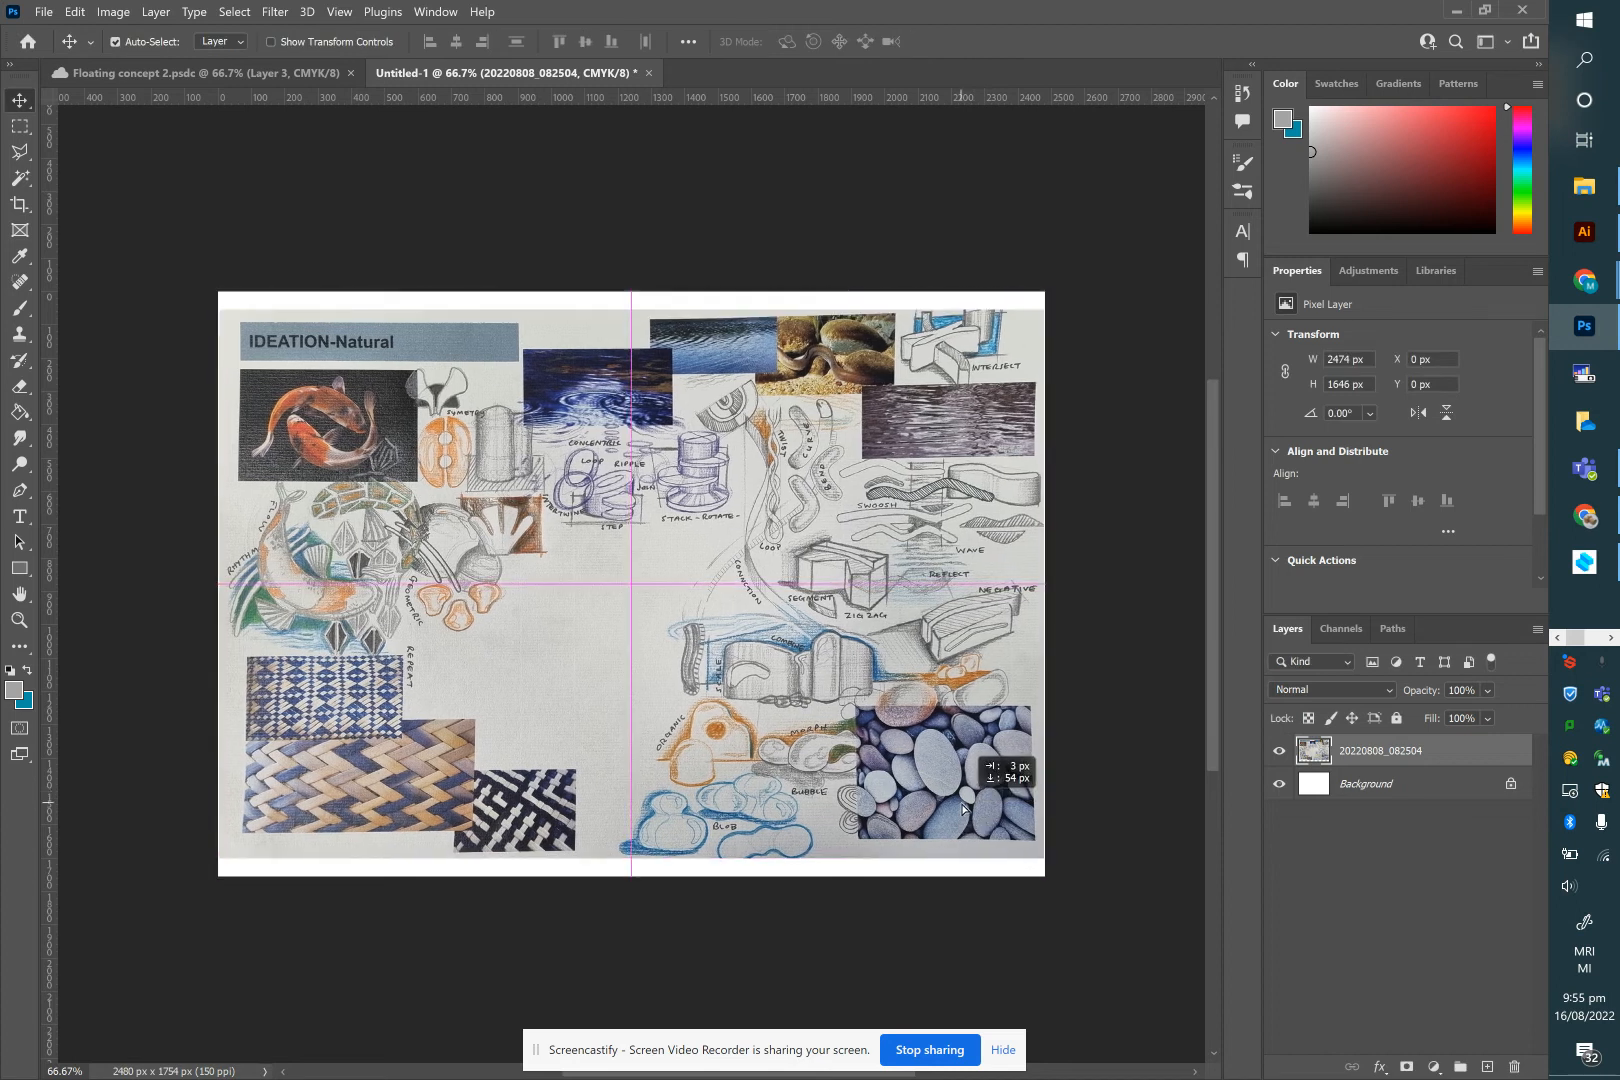
left_click(1103, 752)
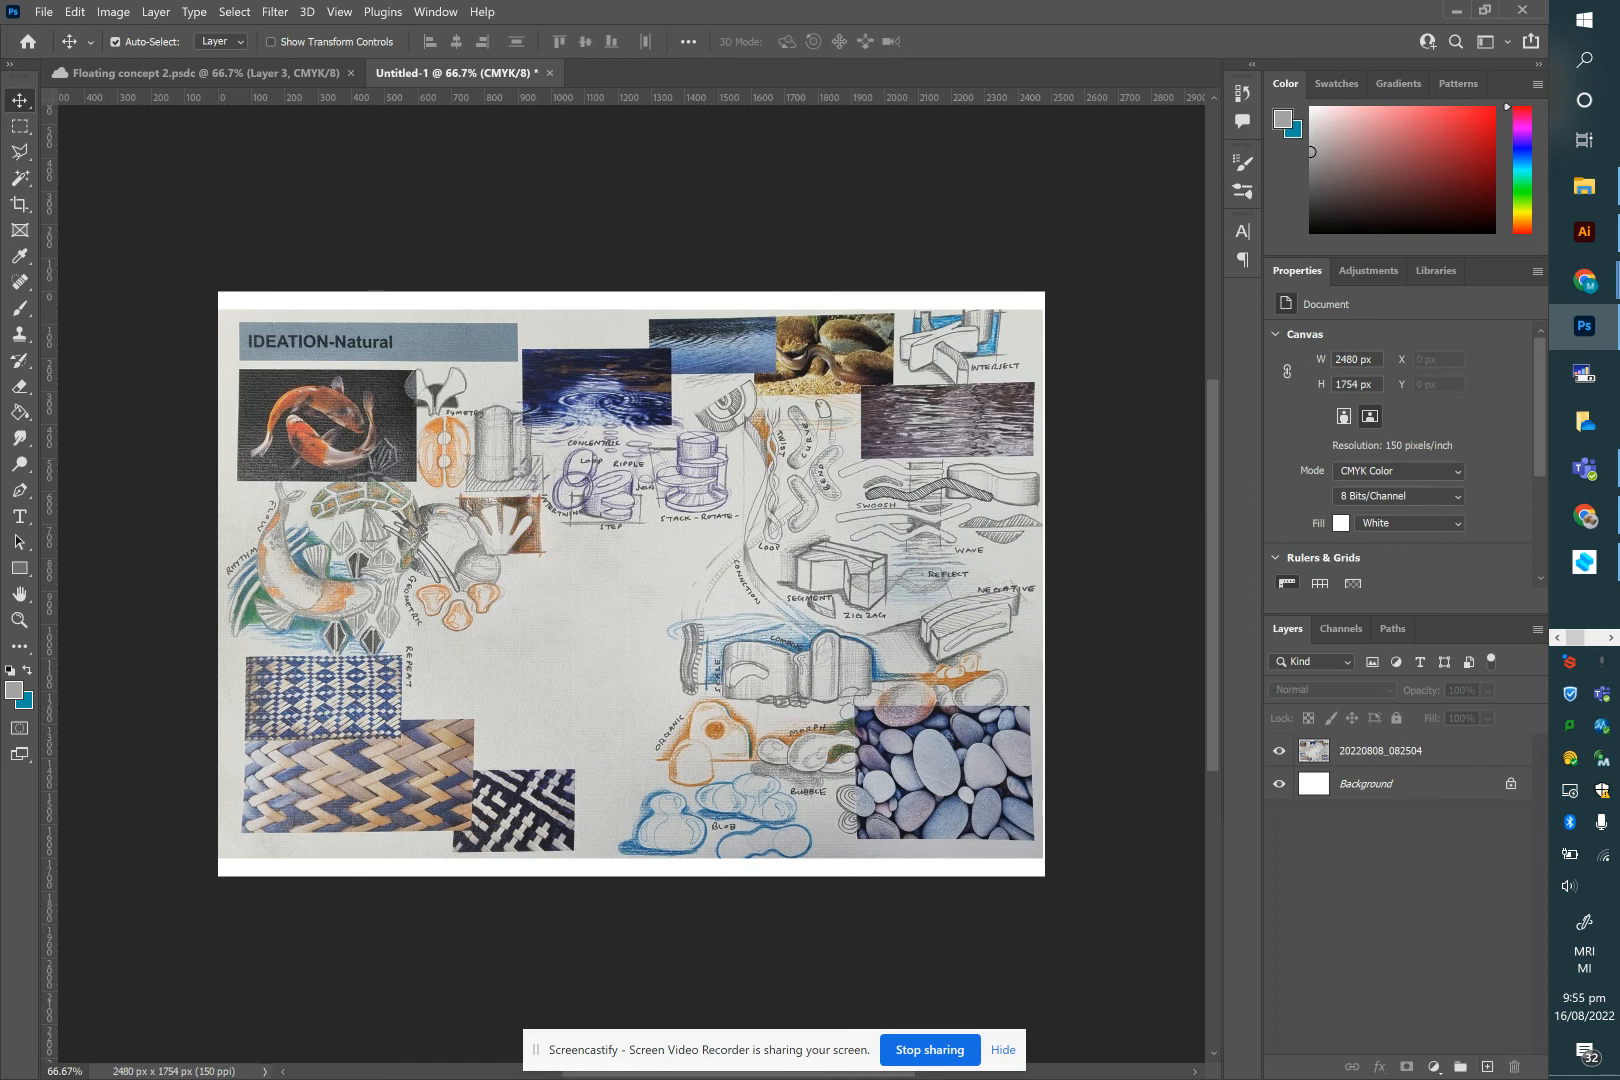
Add a new layer above the photo and name it colour
left_click(1487, 1067)
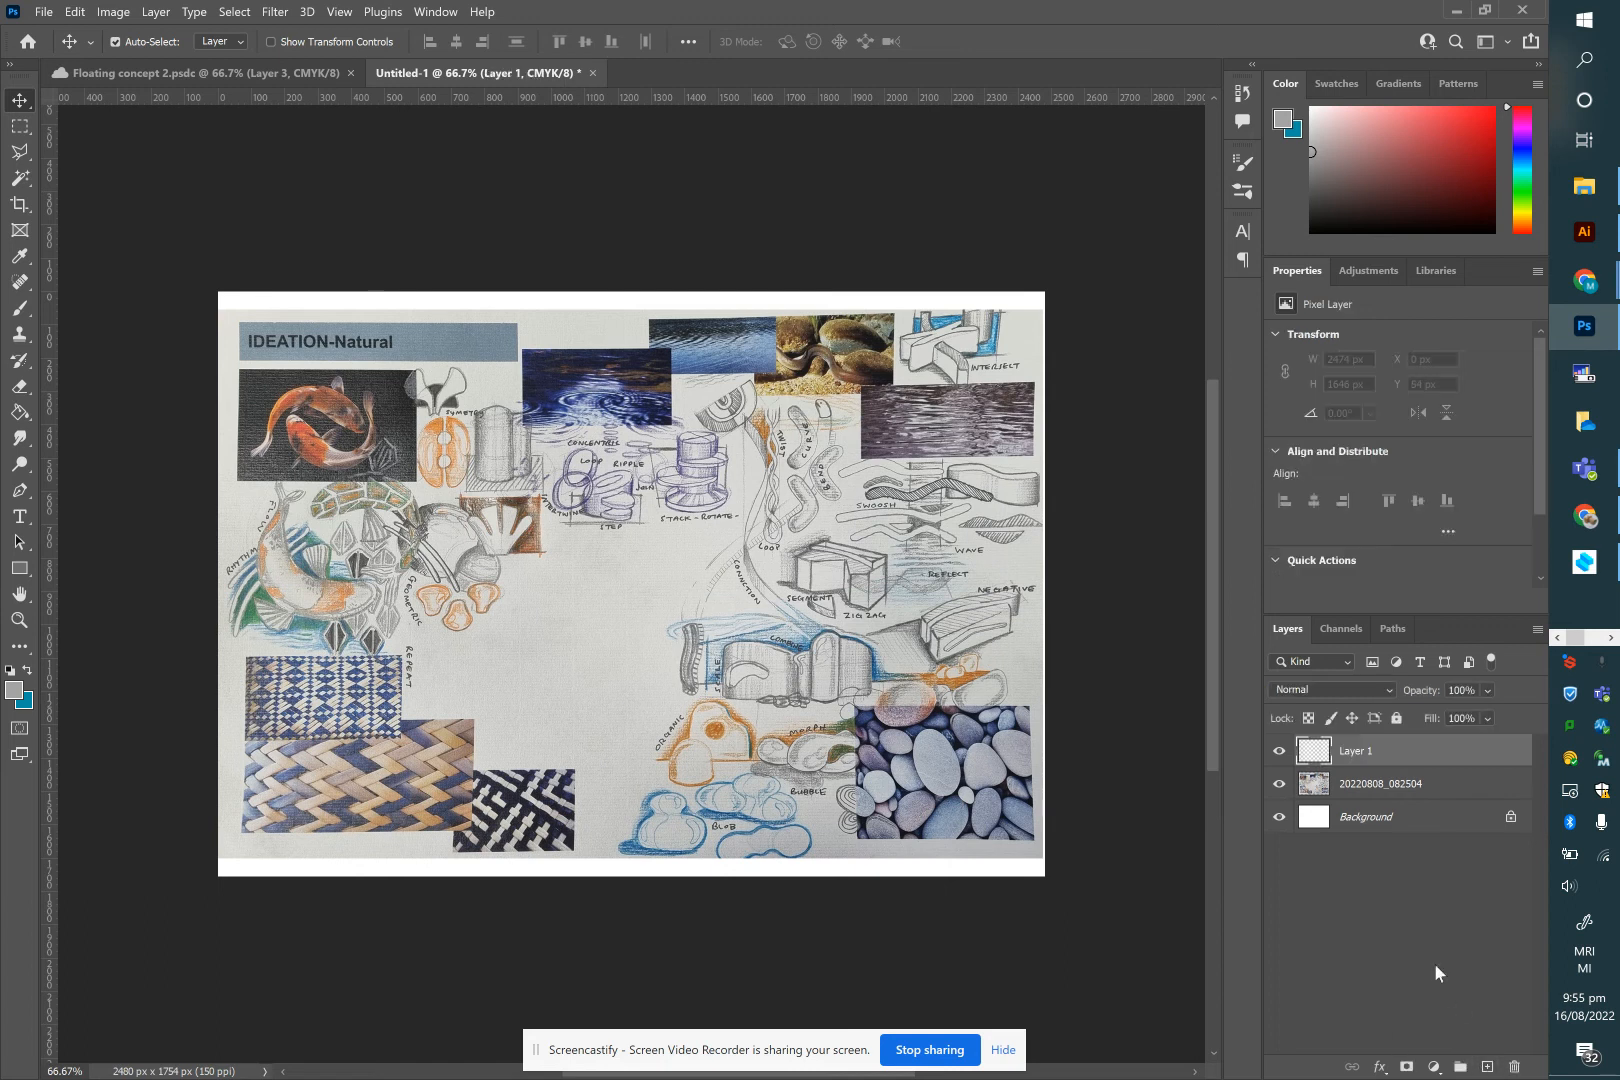
double_click(1350, 750)
key("Return")
Select the whole canvas and set the foreground colour to dark olive green, hex 3e420e
left_click(19, 126)
left_click_drag(216, 287, 1070, 895)
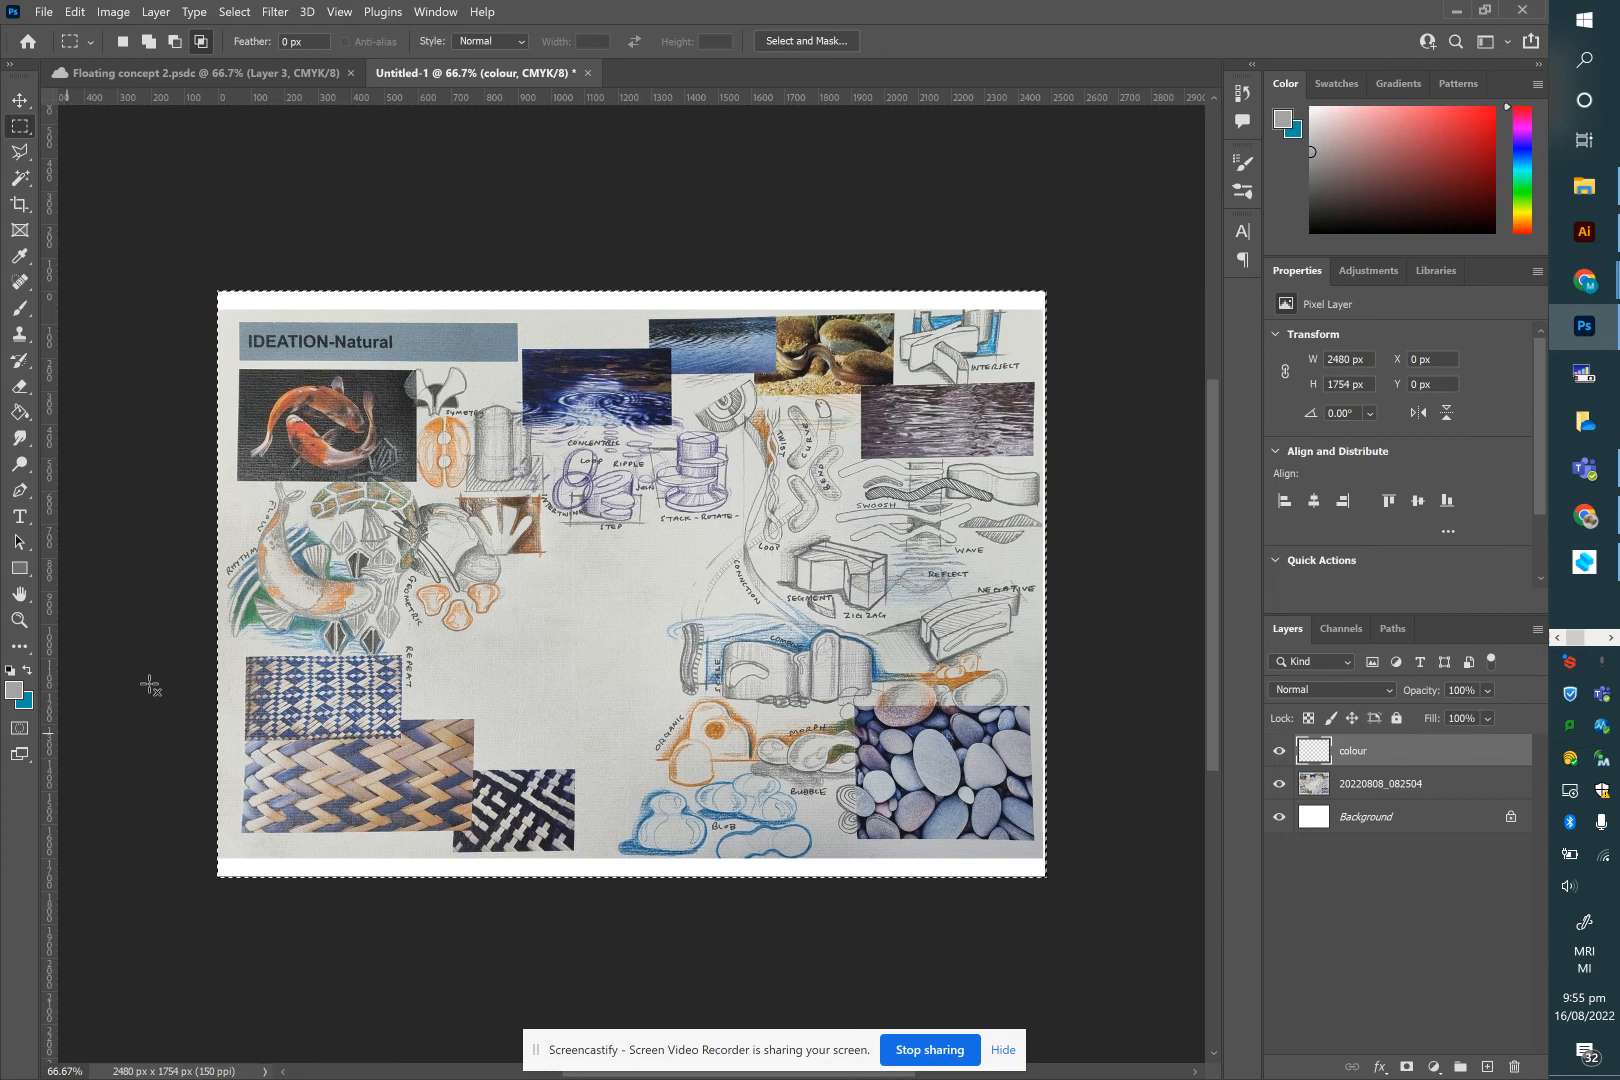
left_click(16, 693)
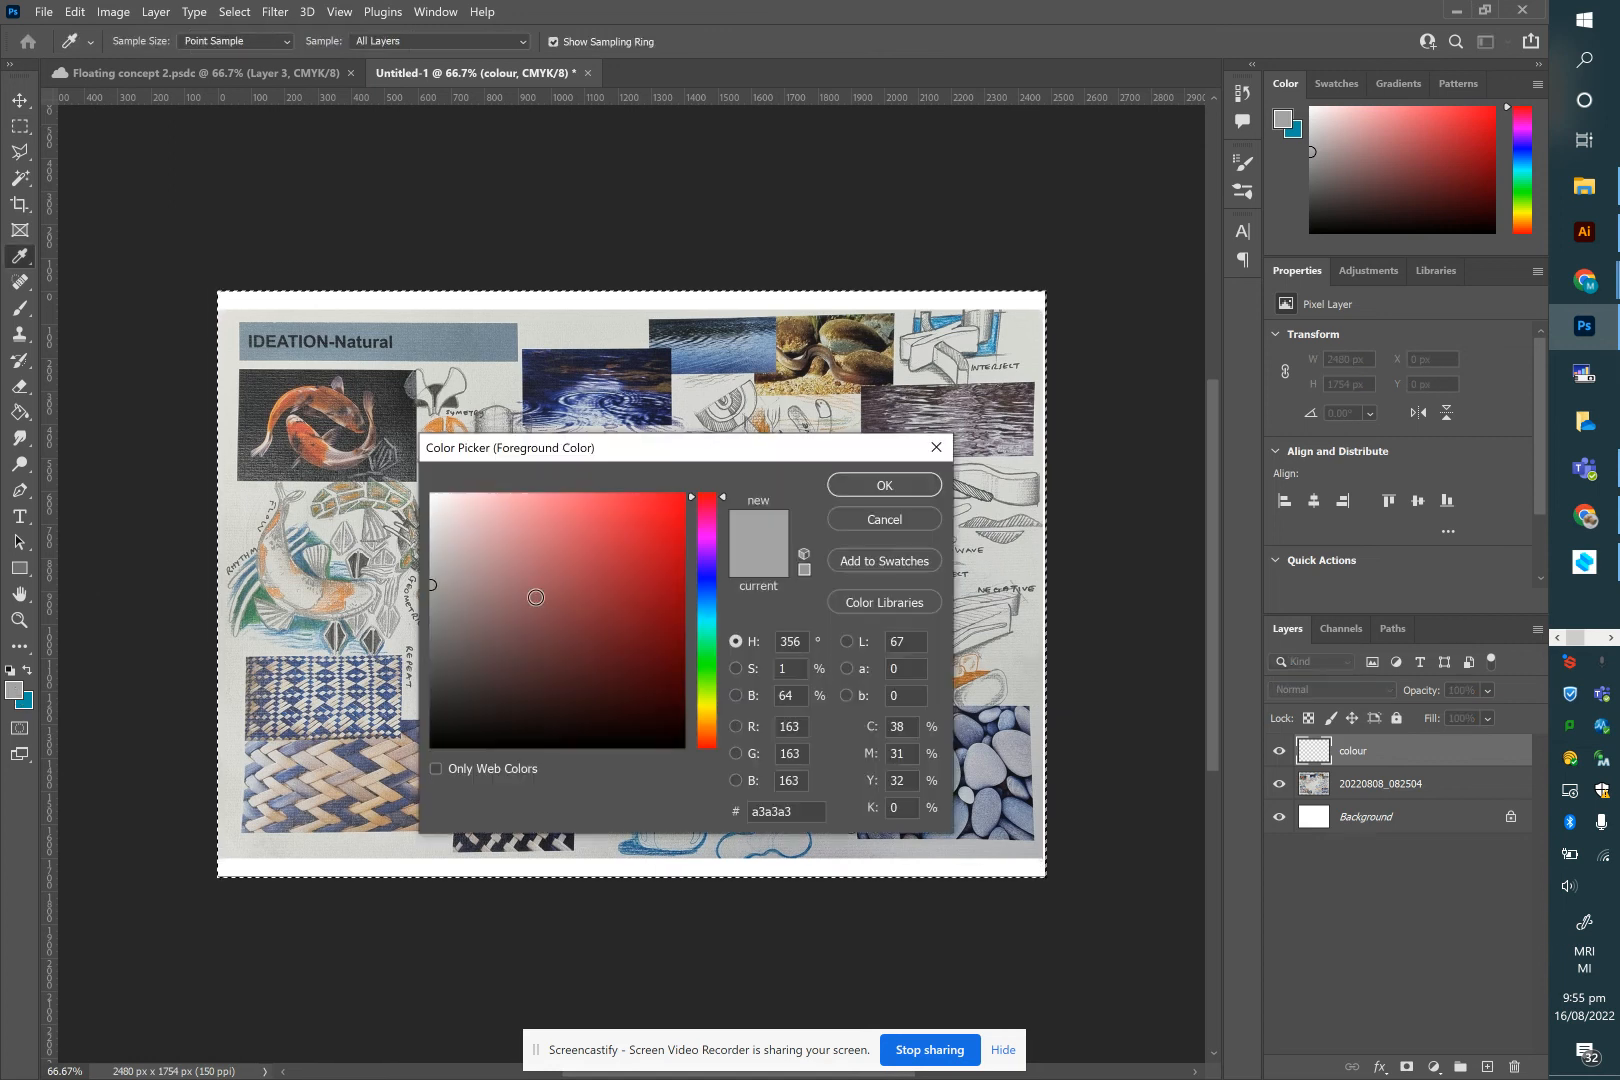
left_click_drag(709, 625, 709, 707)
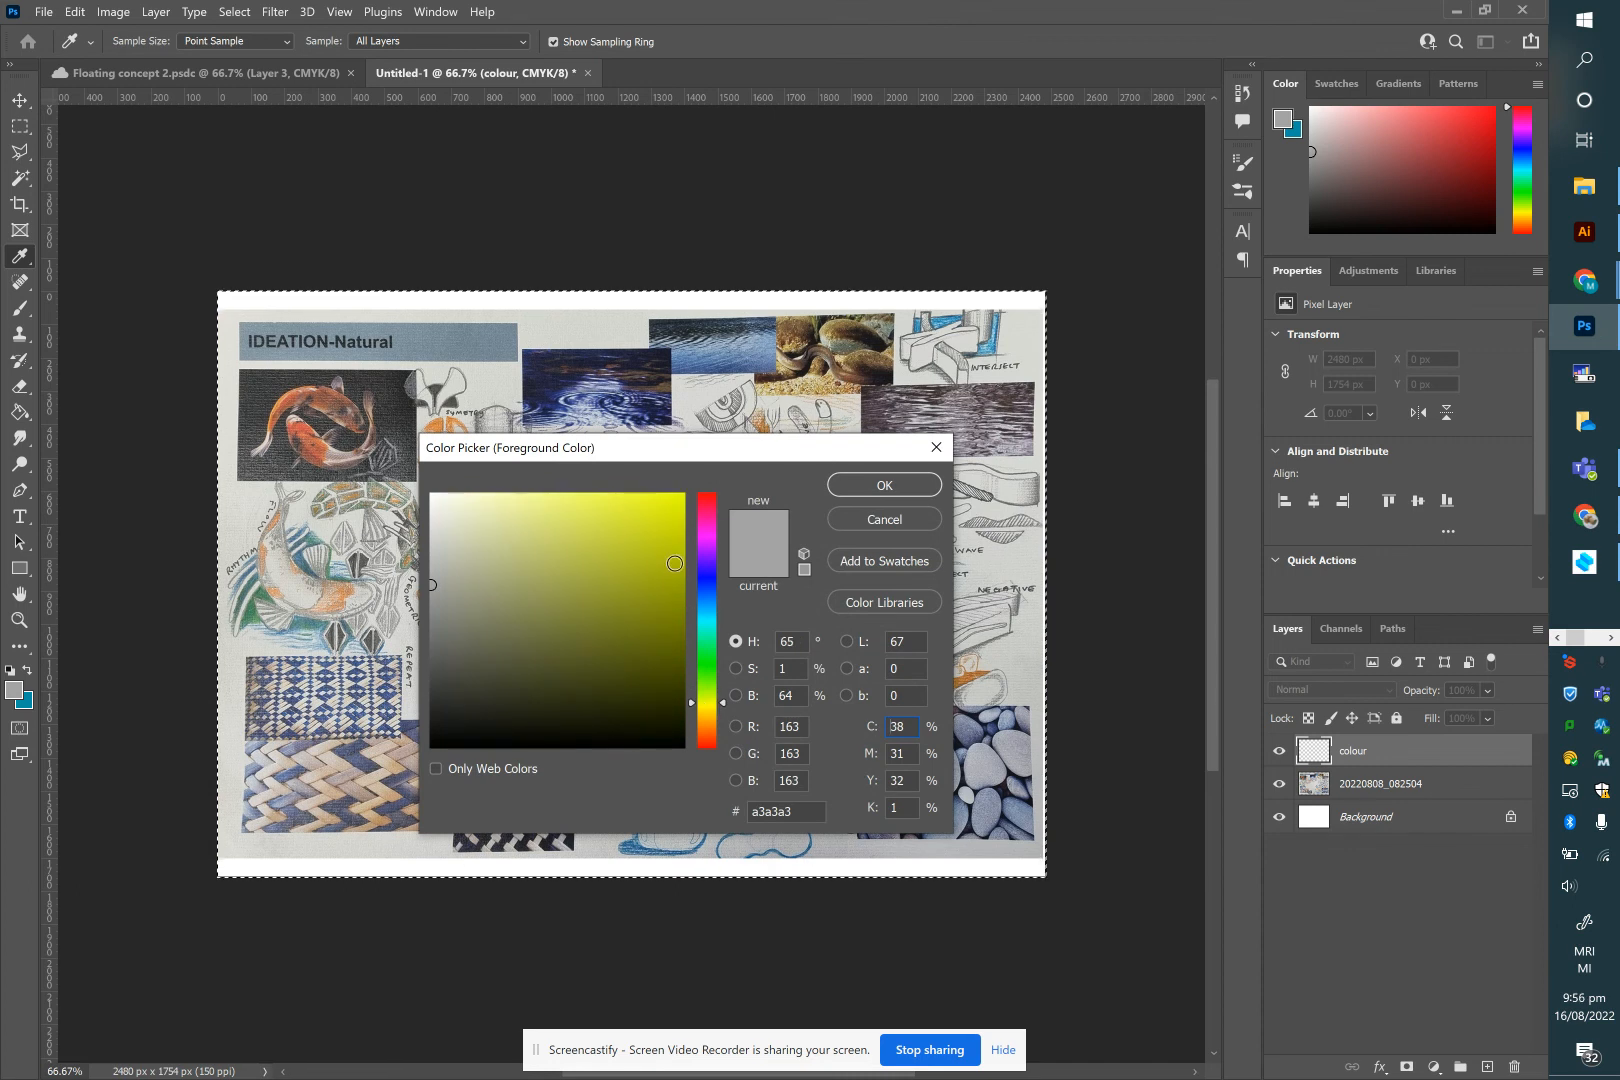
mouse_move(604, 626)
left_mouse_down()
mouse_move(532, 673)
mouse_move(625, 682)
left_mouse_up()
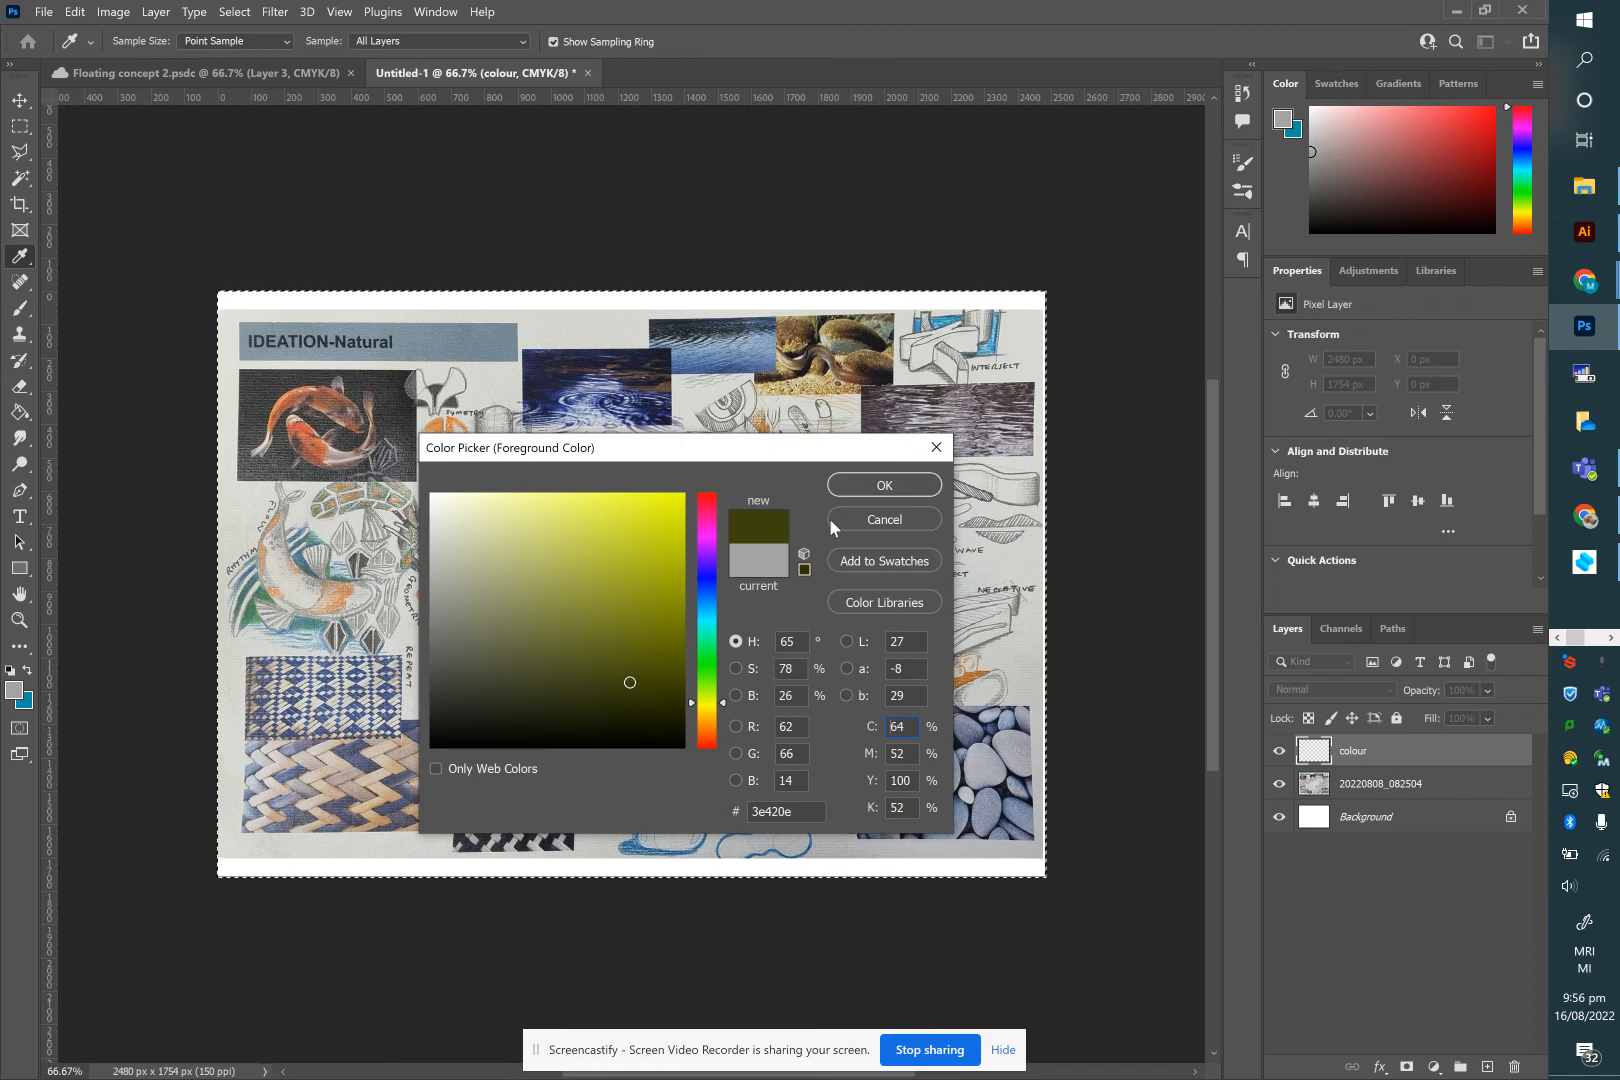
left_click(856, 486)
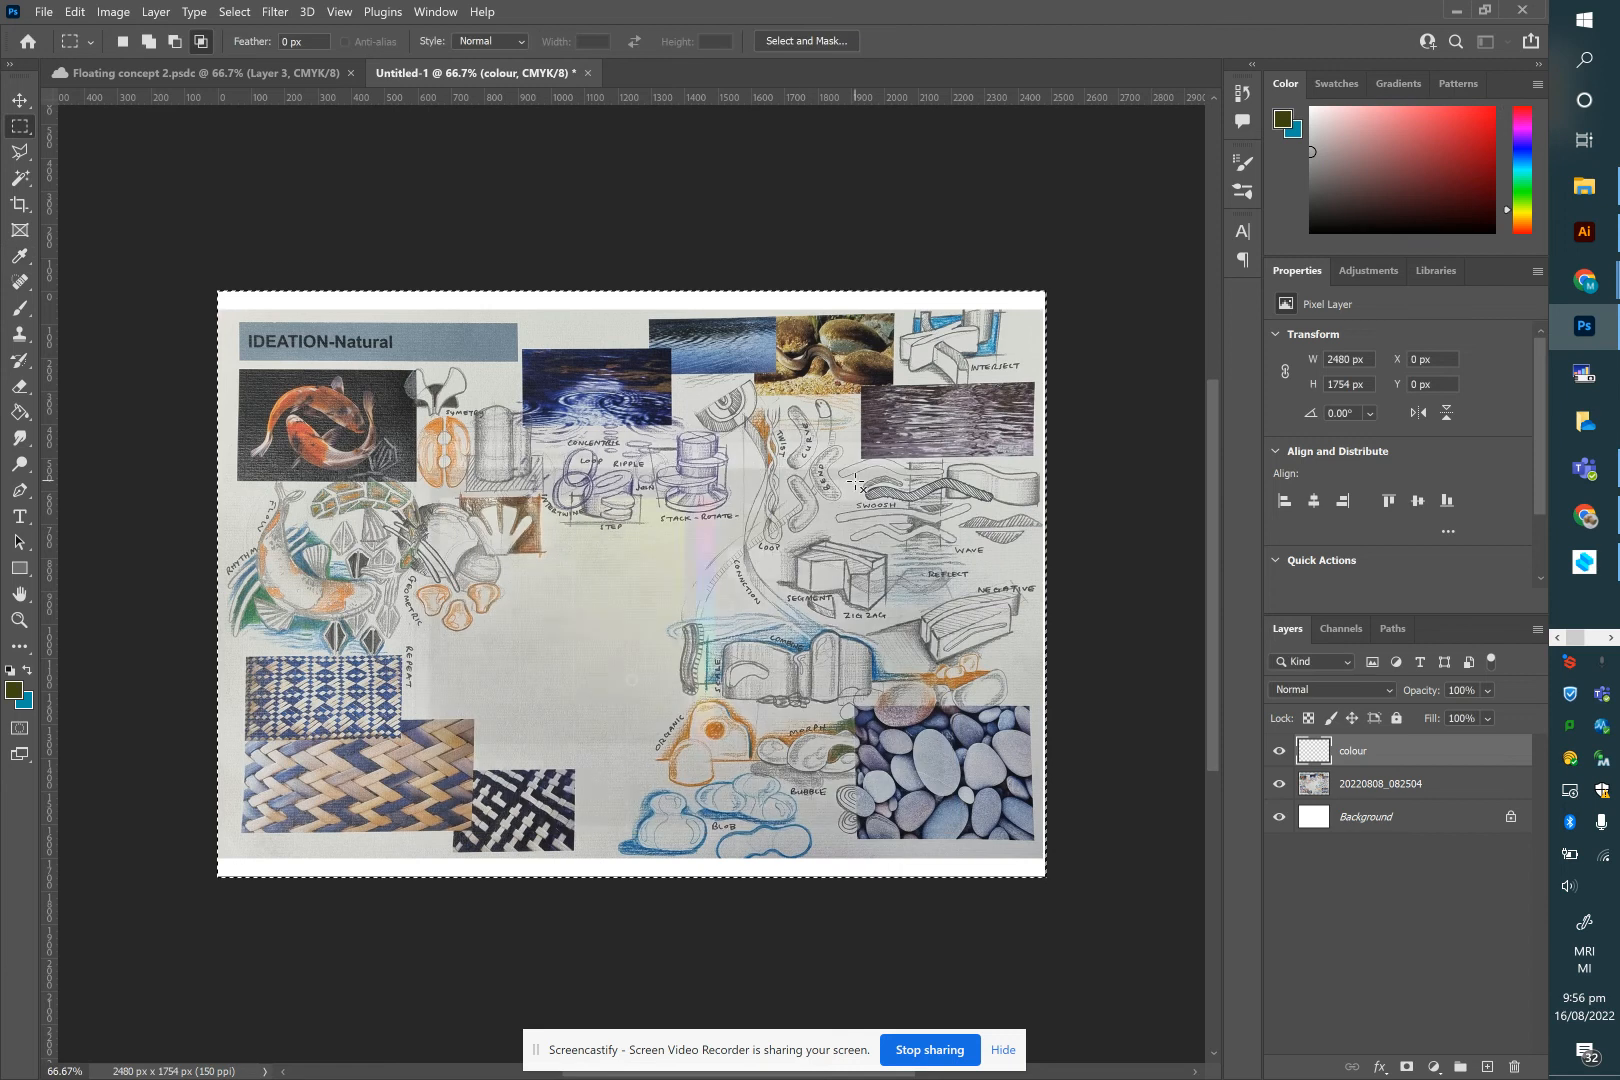
Fill the selected area of the colour layer with the foreground colour and clear the selection
key("m")
left_click(22, 414)
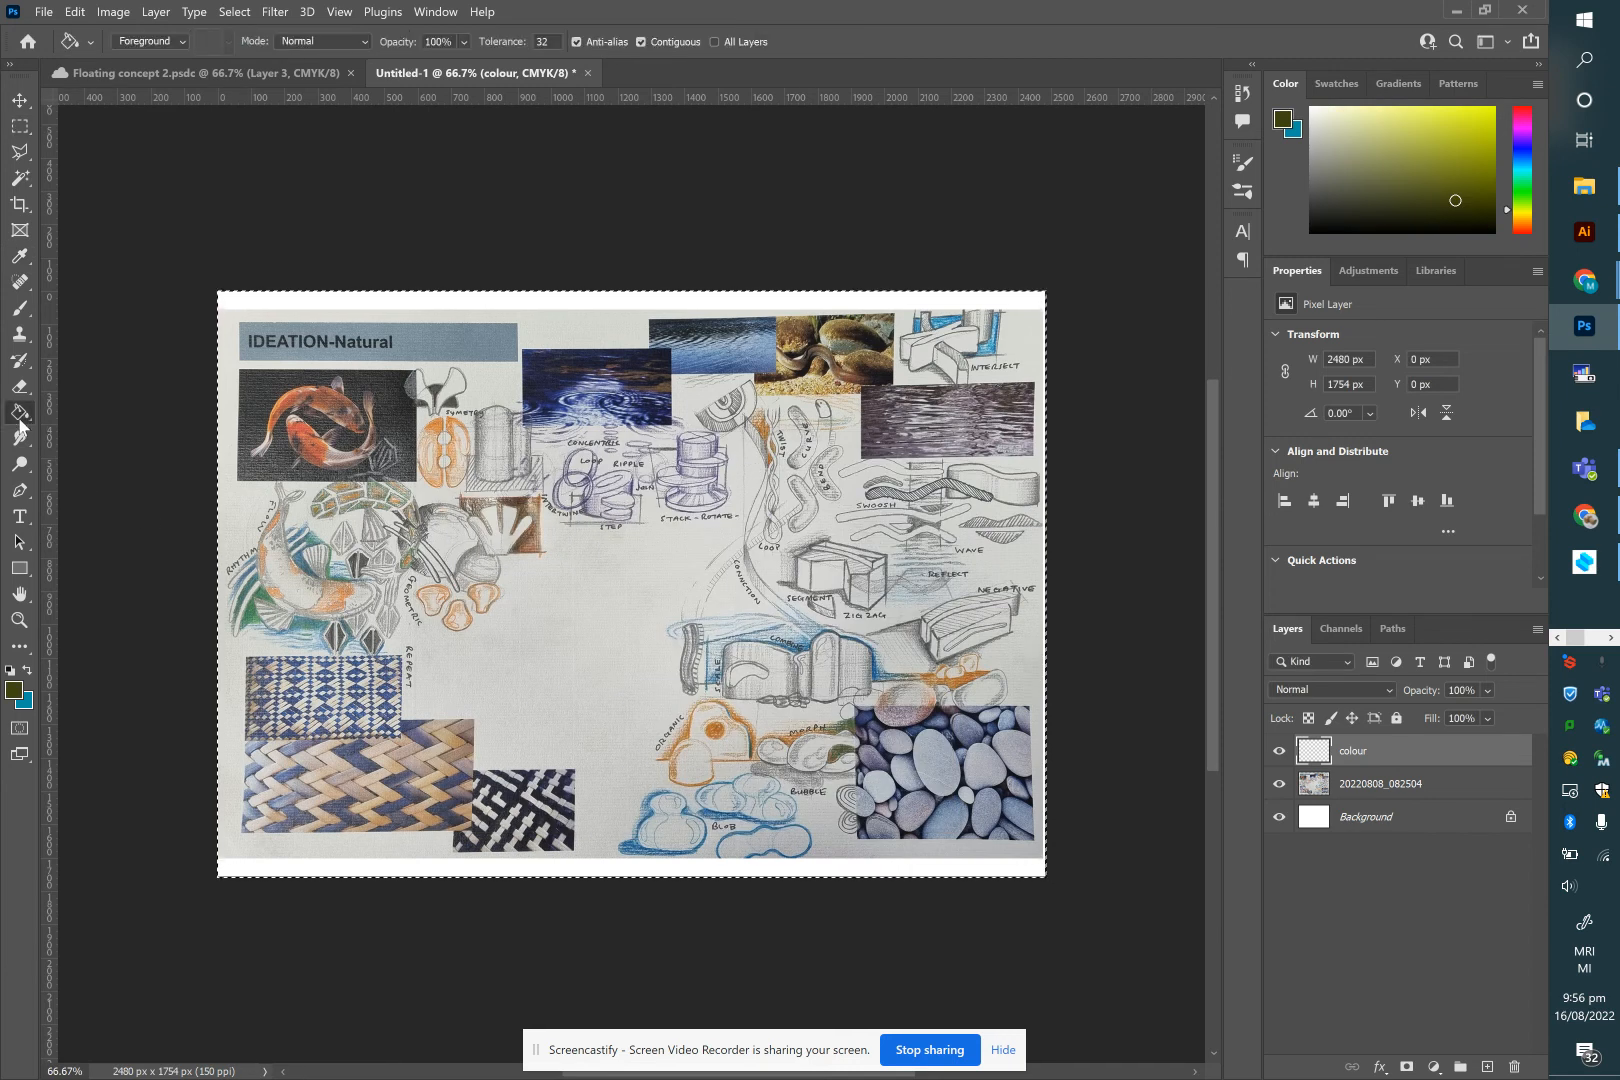
left_click(336, 471)
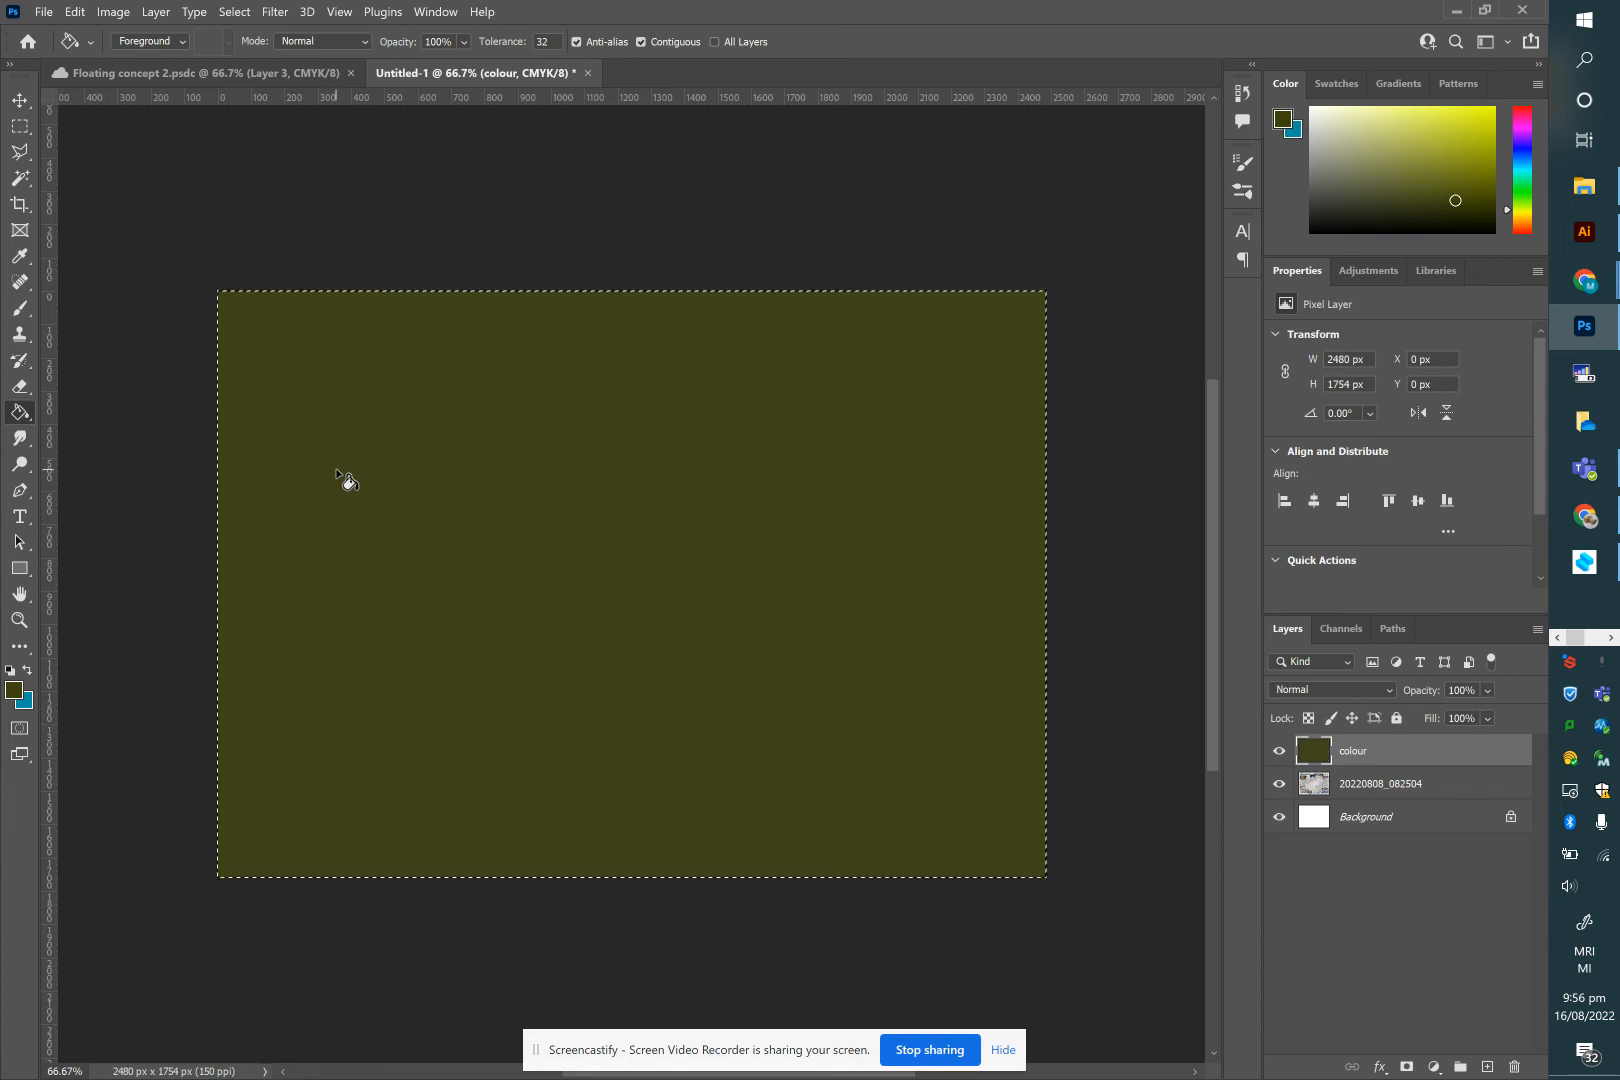
key("ctrl+d")
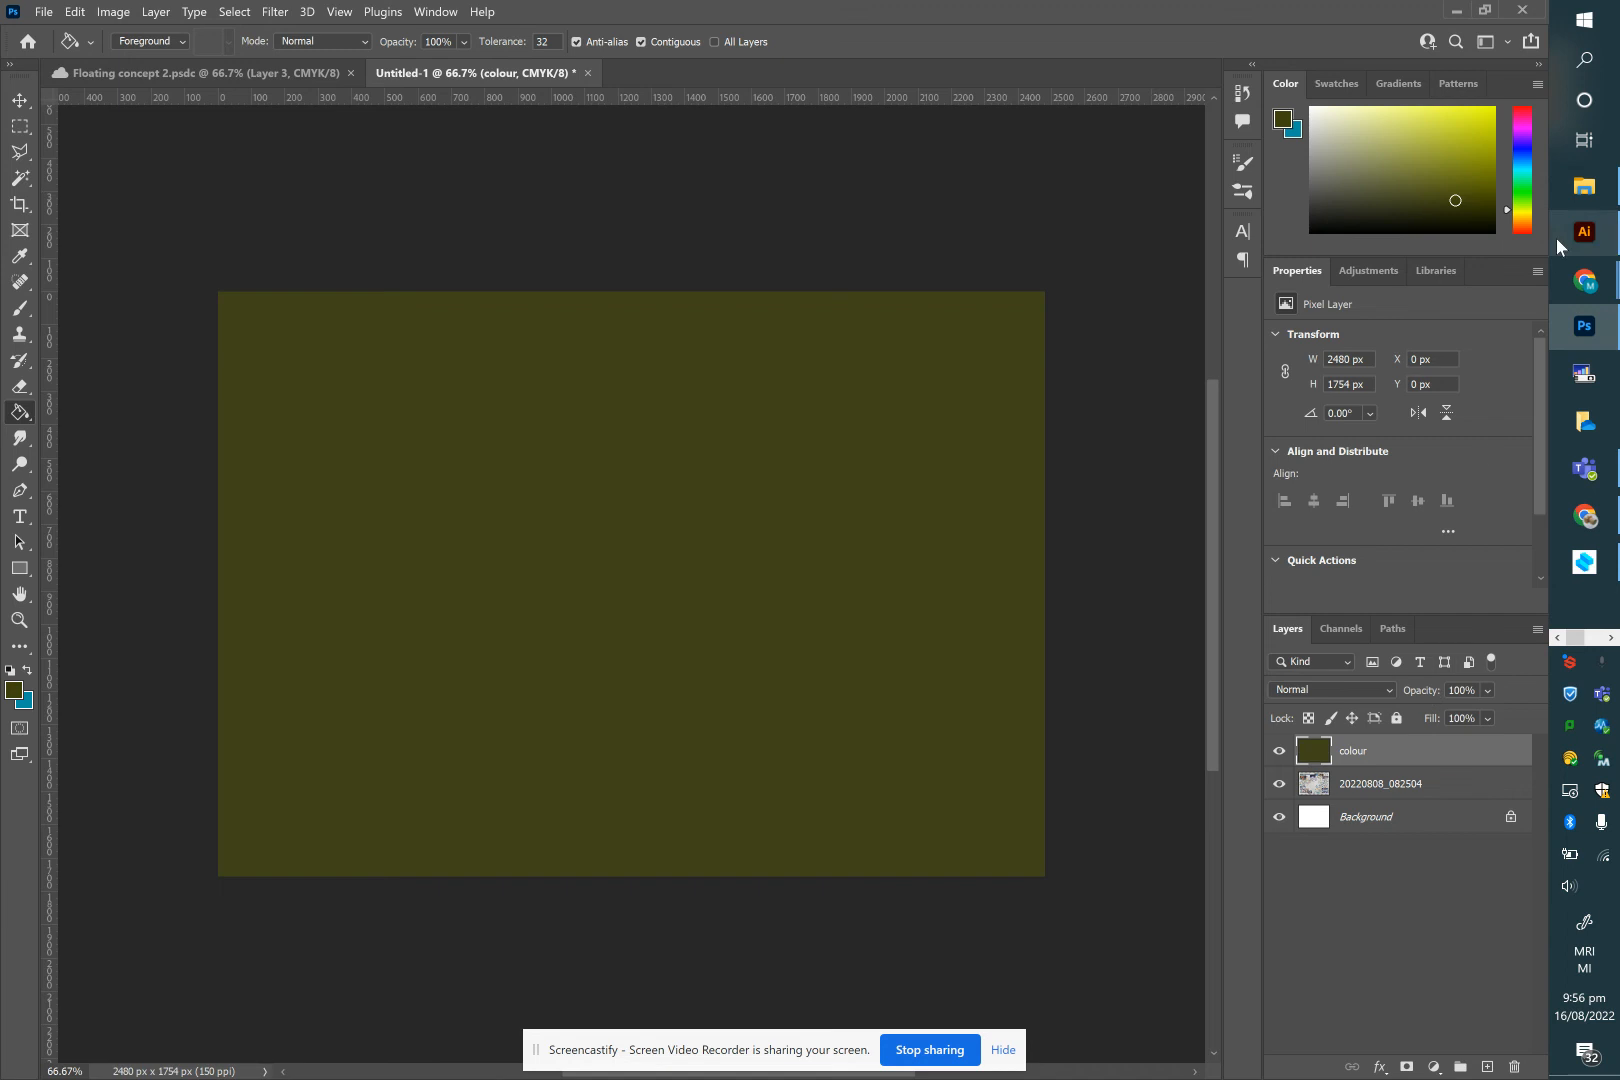
Switch to the ideation to concept model in SketchUp for Schools in Chrome
left_click(1584, 186)
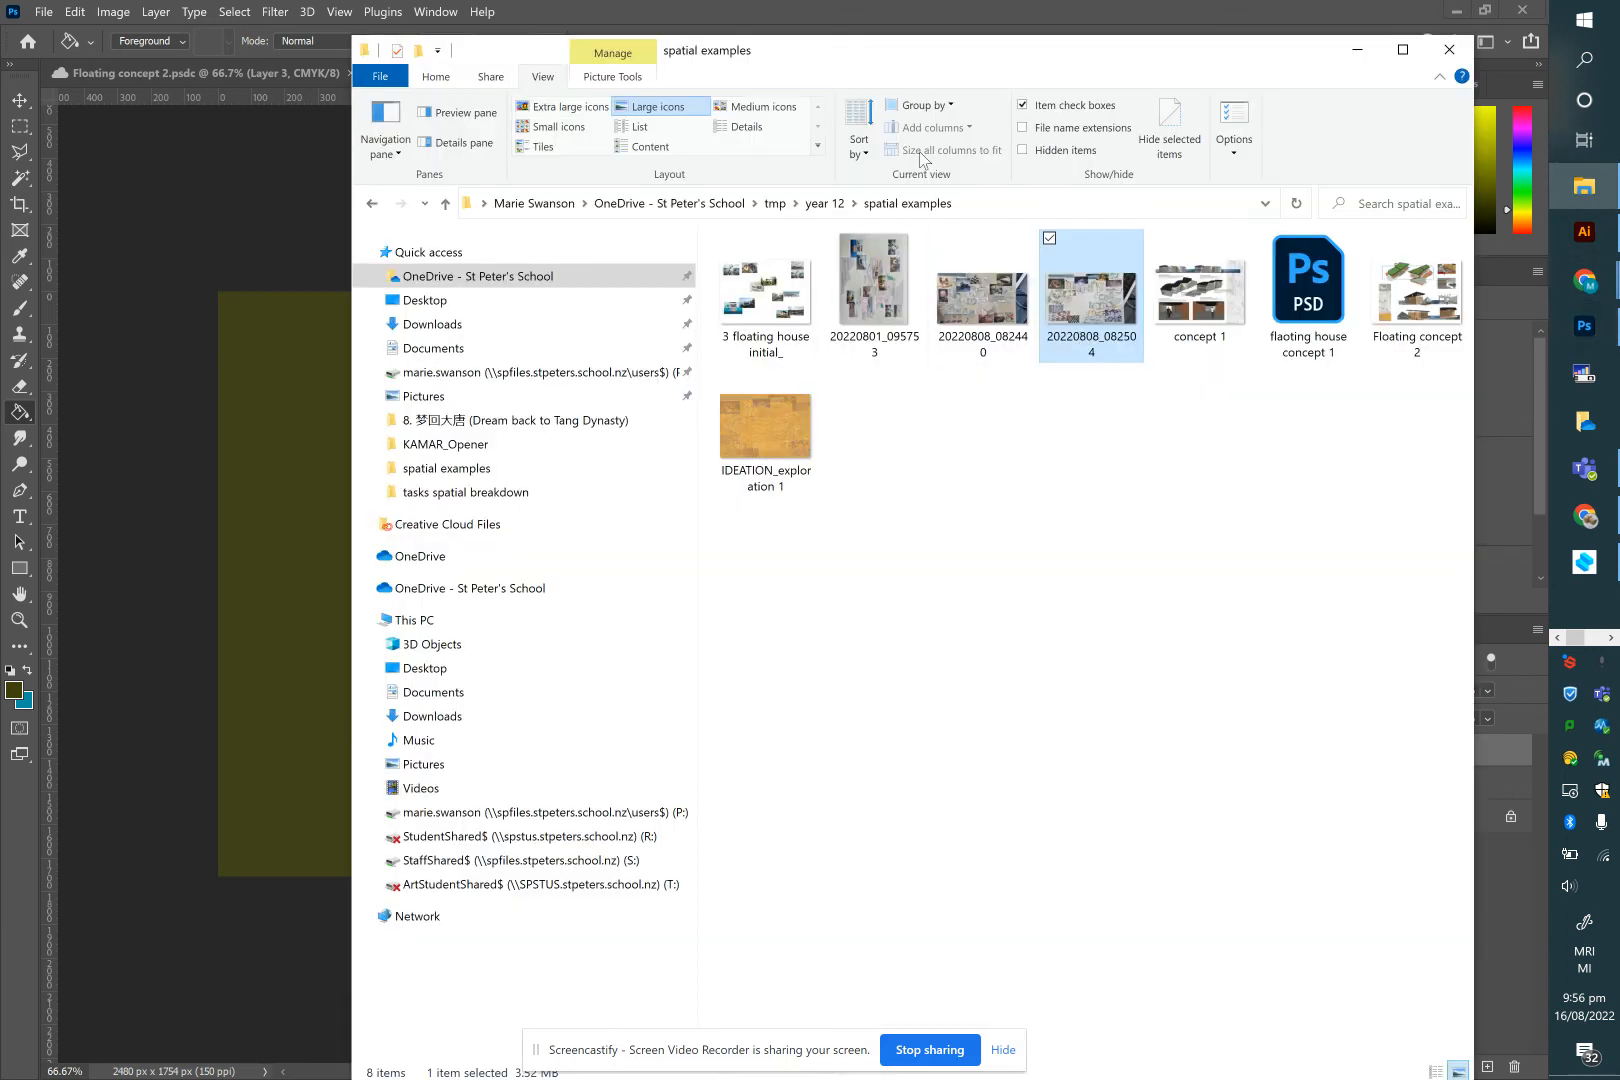
left_click(1585, 280)
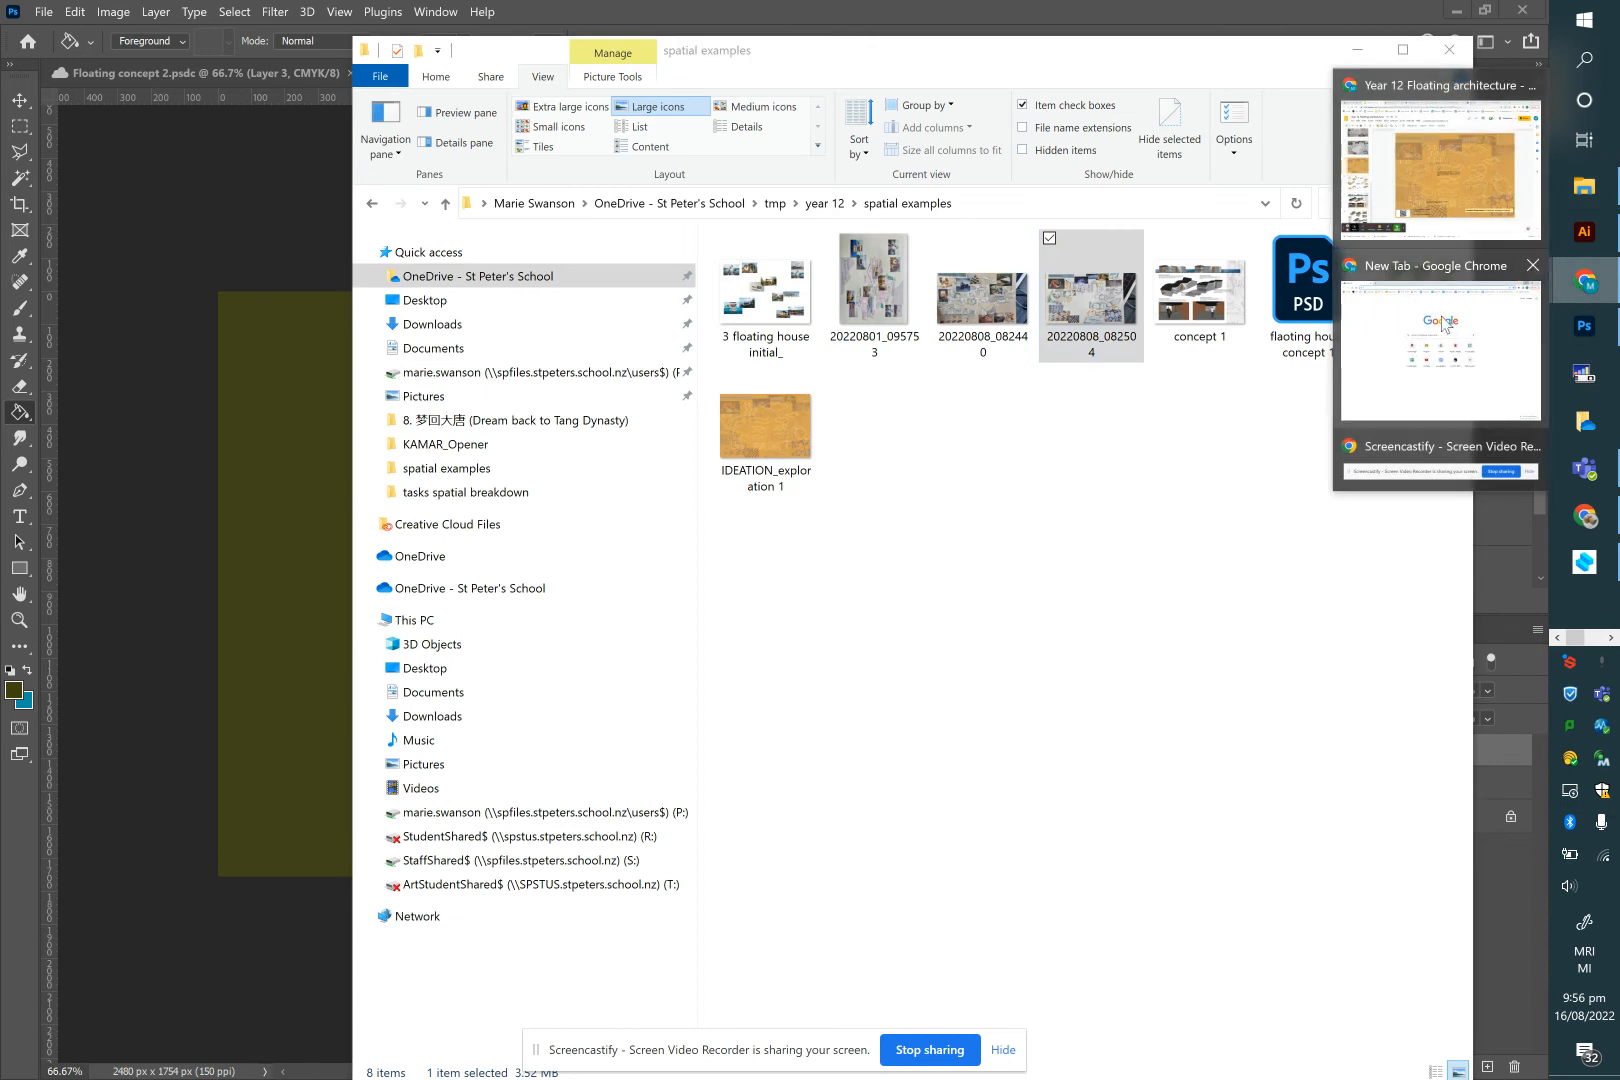
left_click(1422, 230)
left_click(583, 22)
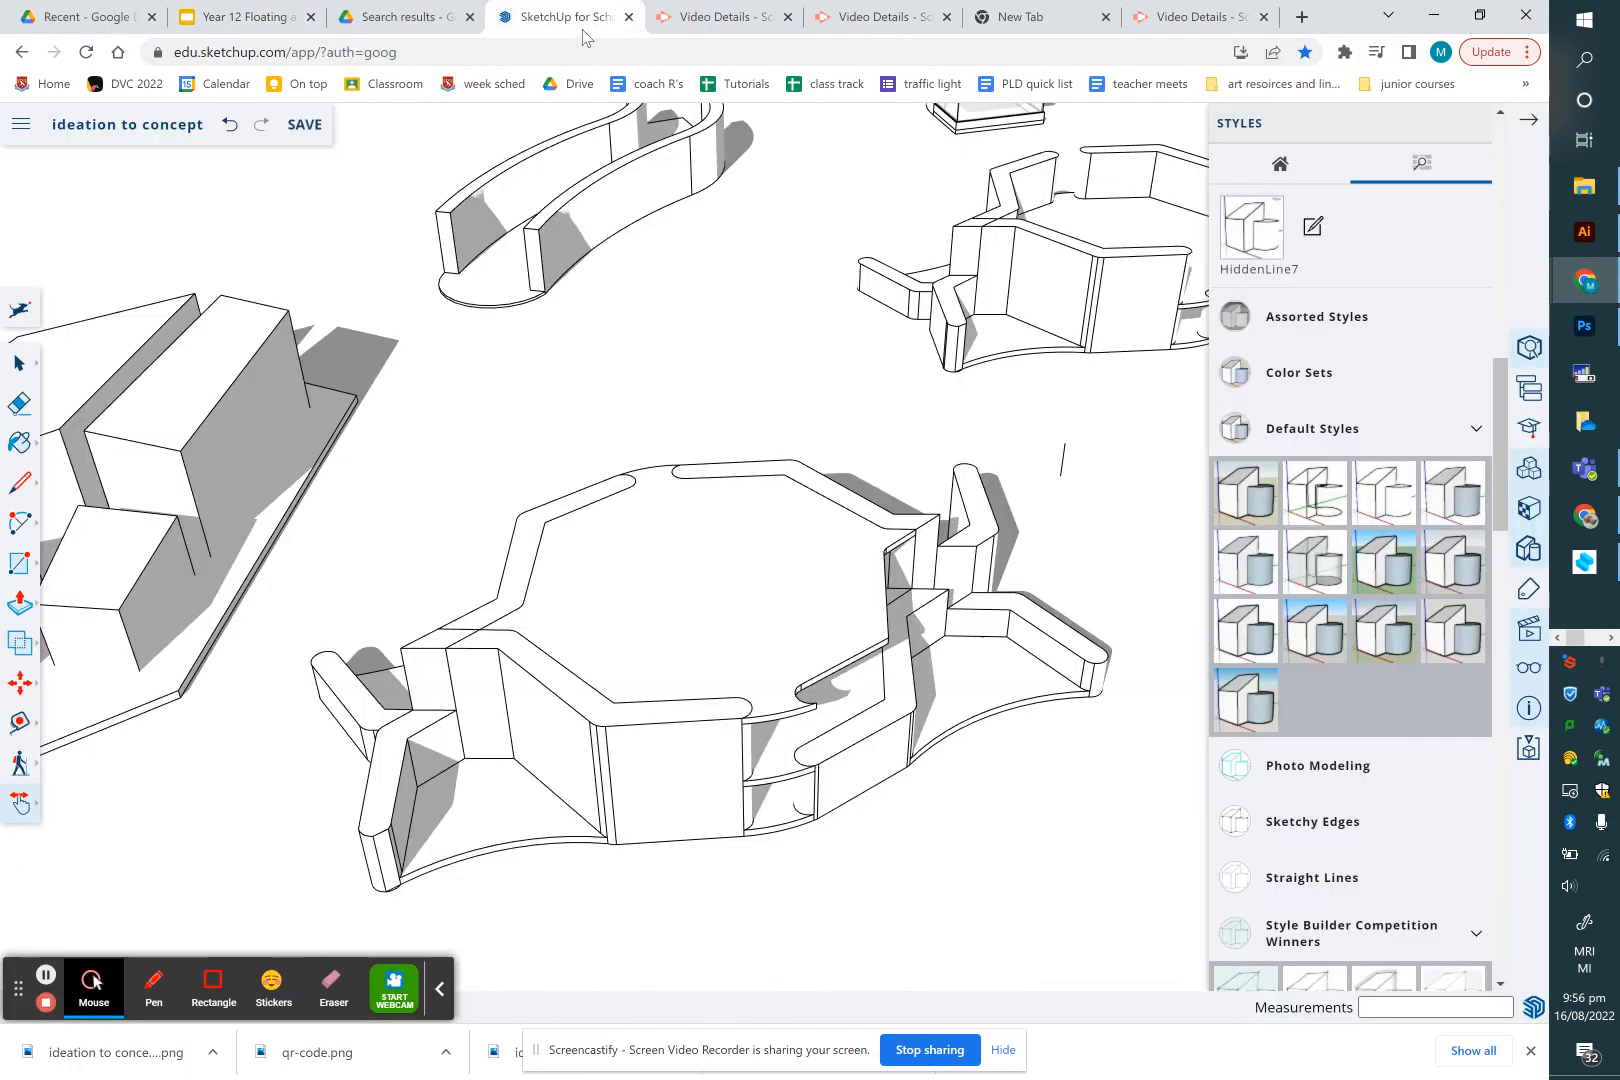
Show the flat shapes beside the sketch photo in the standard top view
scroll(620, 320, "down", 3)
scroll(620, 320, "down", 10)
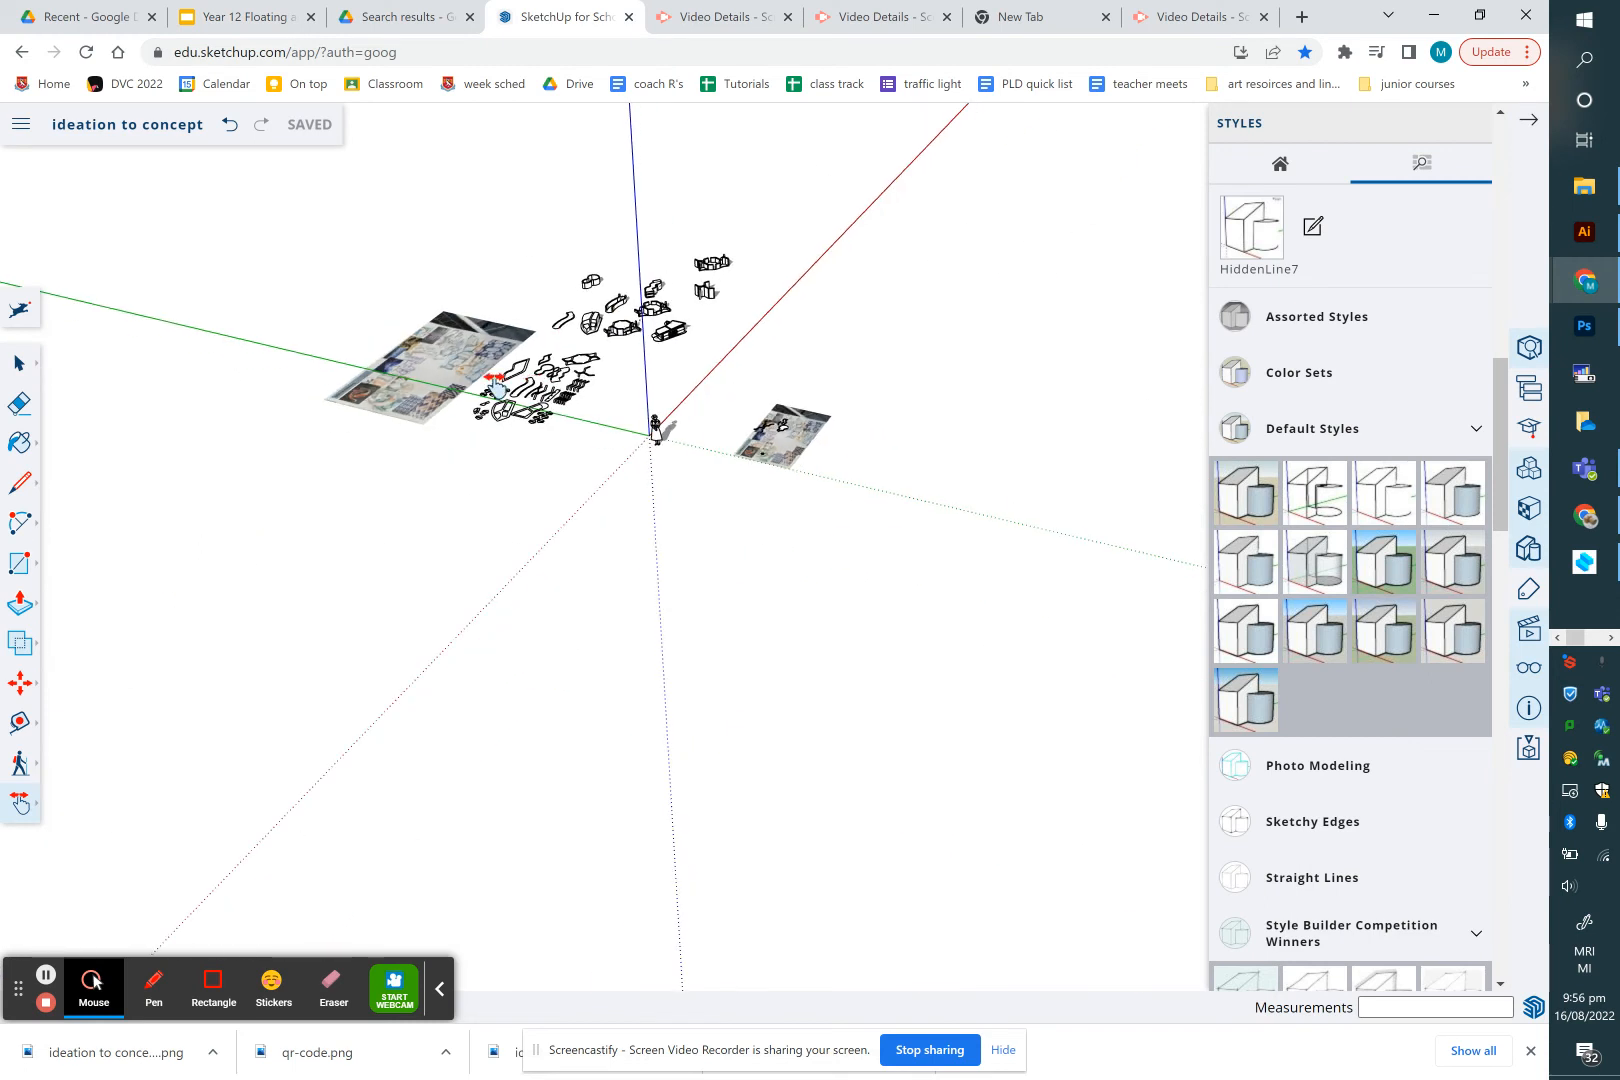
scroll(495, 385, "up", 10)
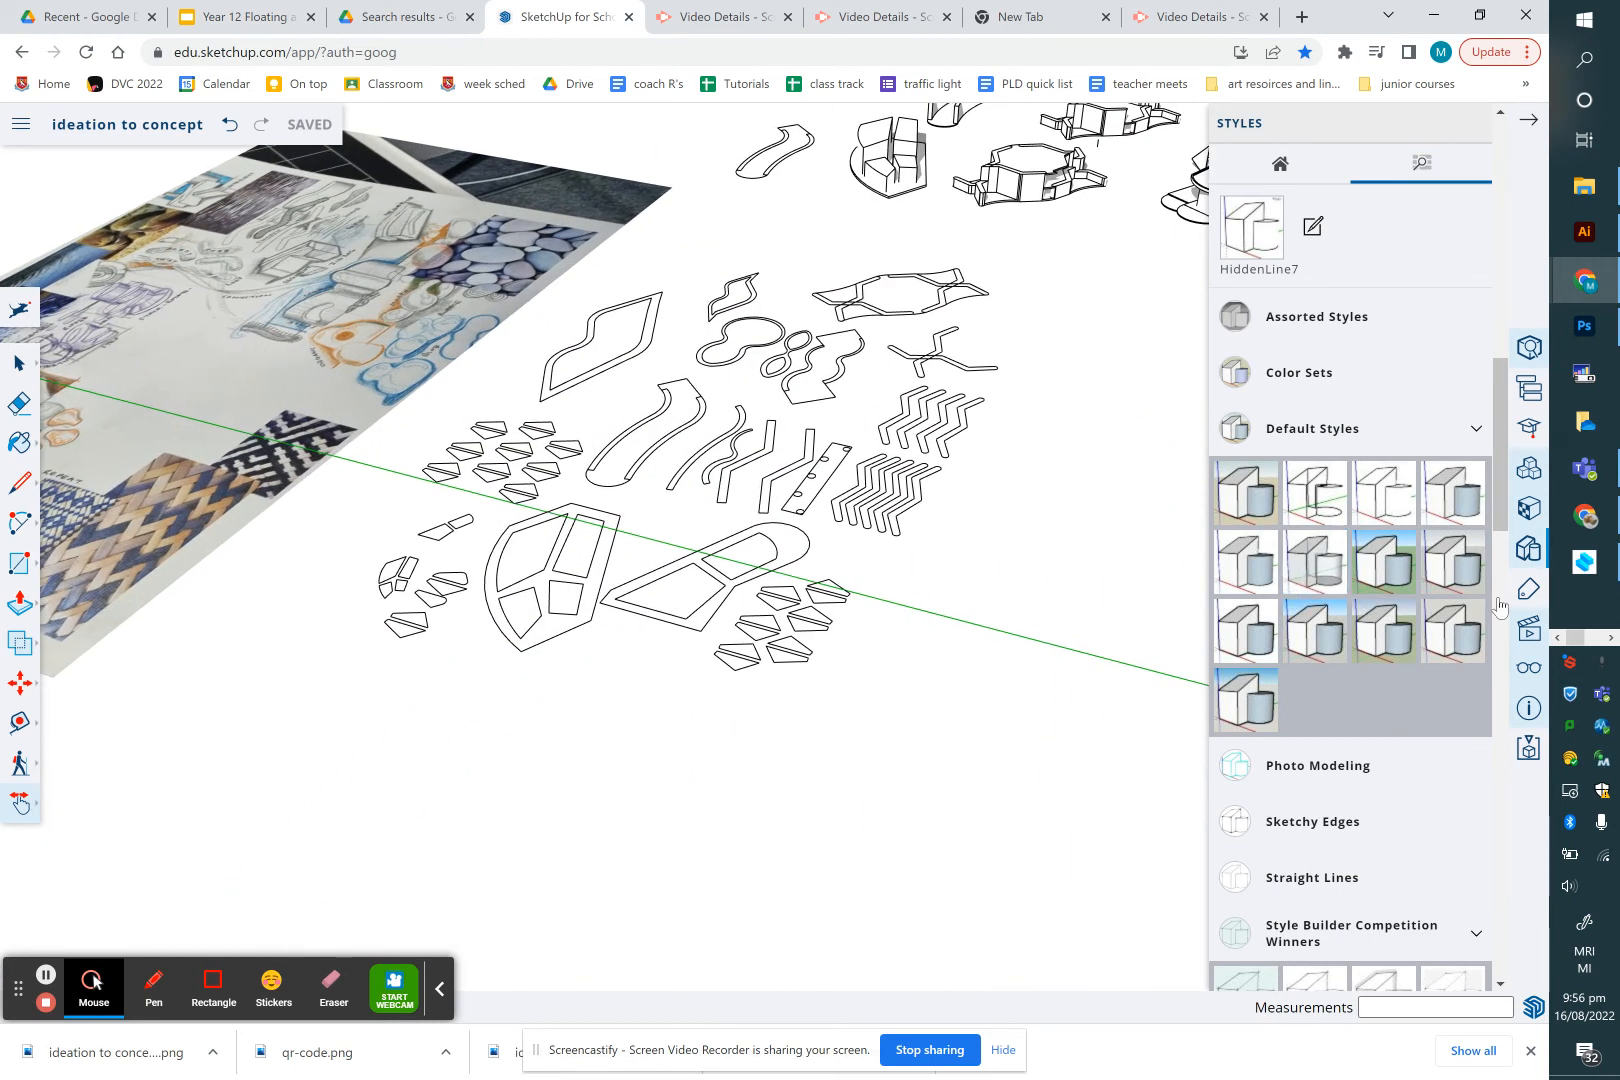
scroll(1330, 540, "down", 10)
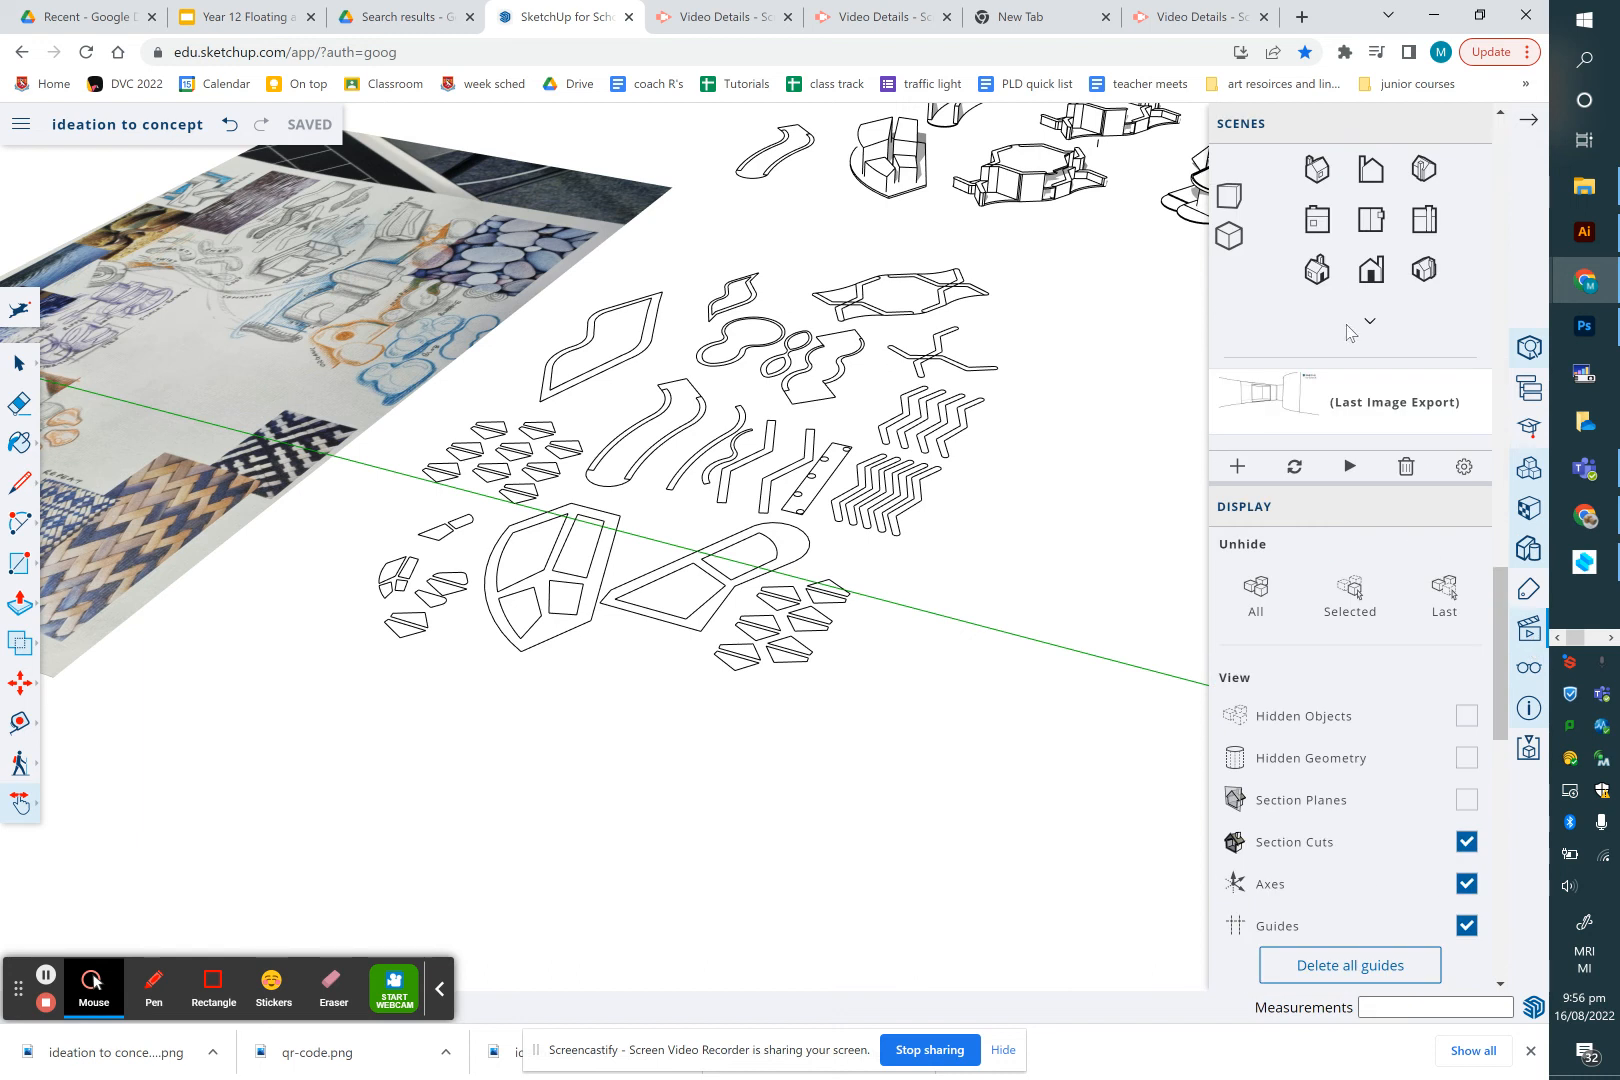
left_click(1371, 219)
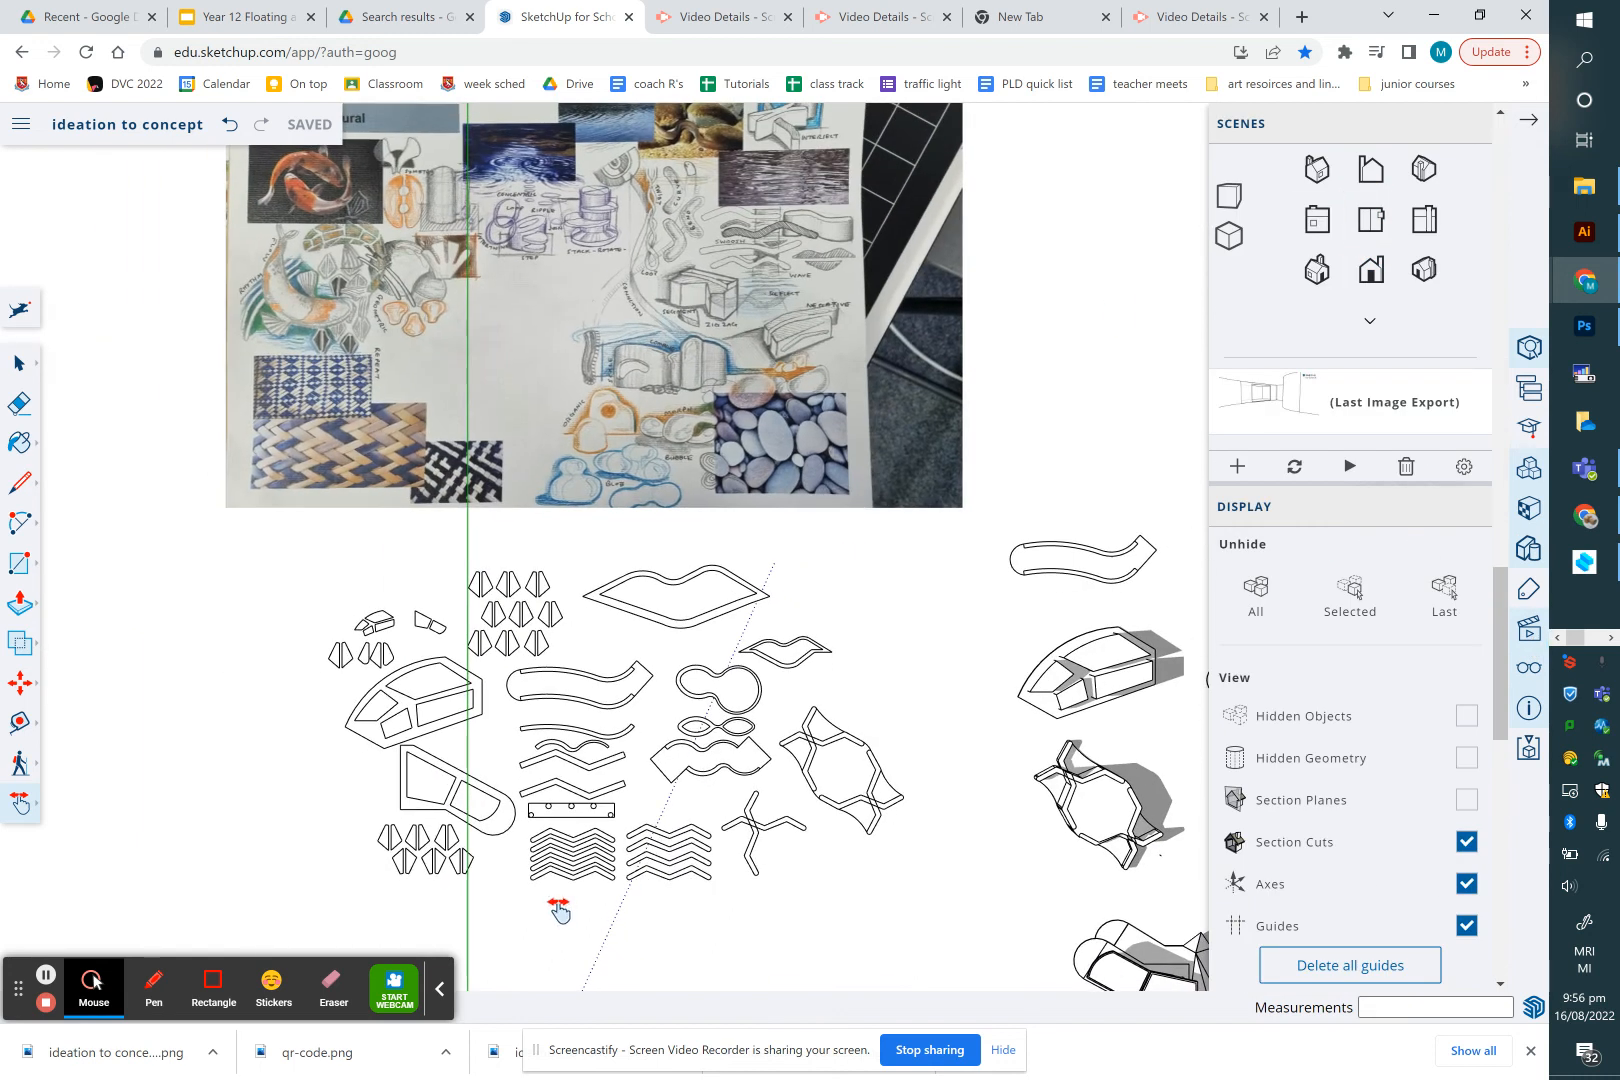
Hide the model axes and frame only the flat outline shapes, with the side panel closed
scroll(558, 907, "up", 4)
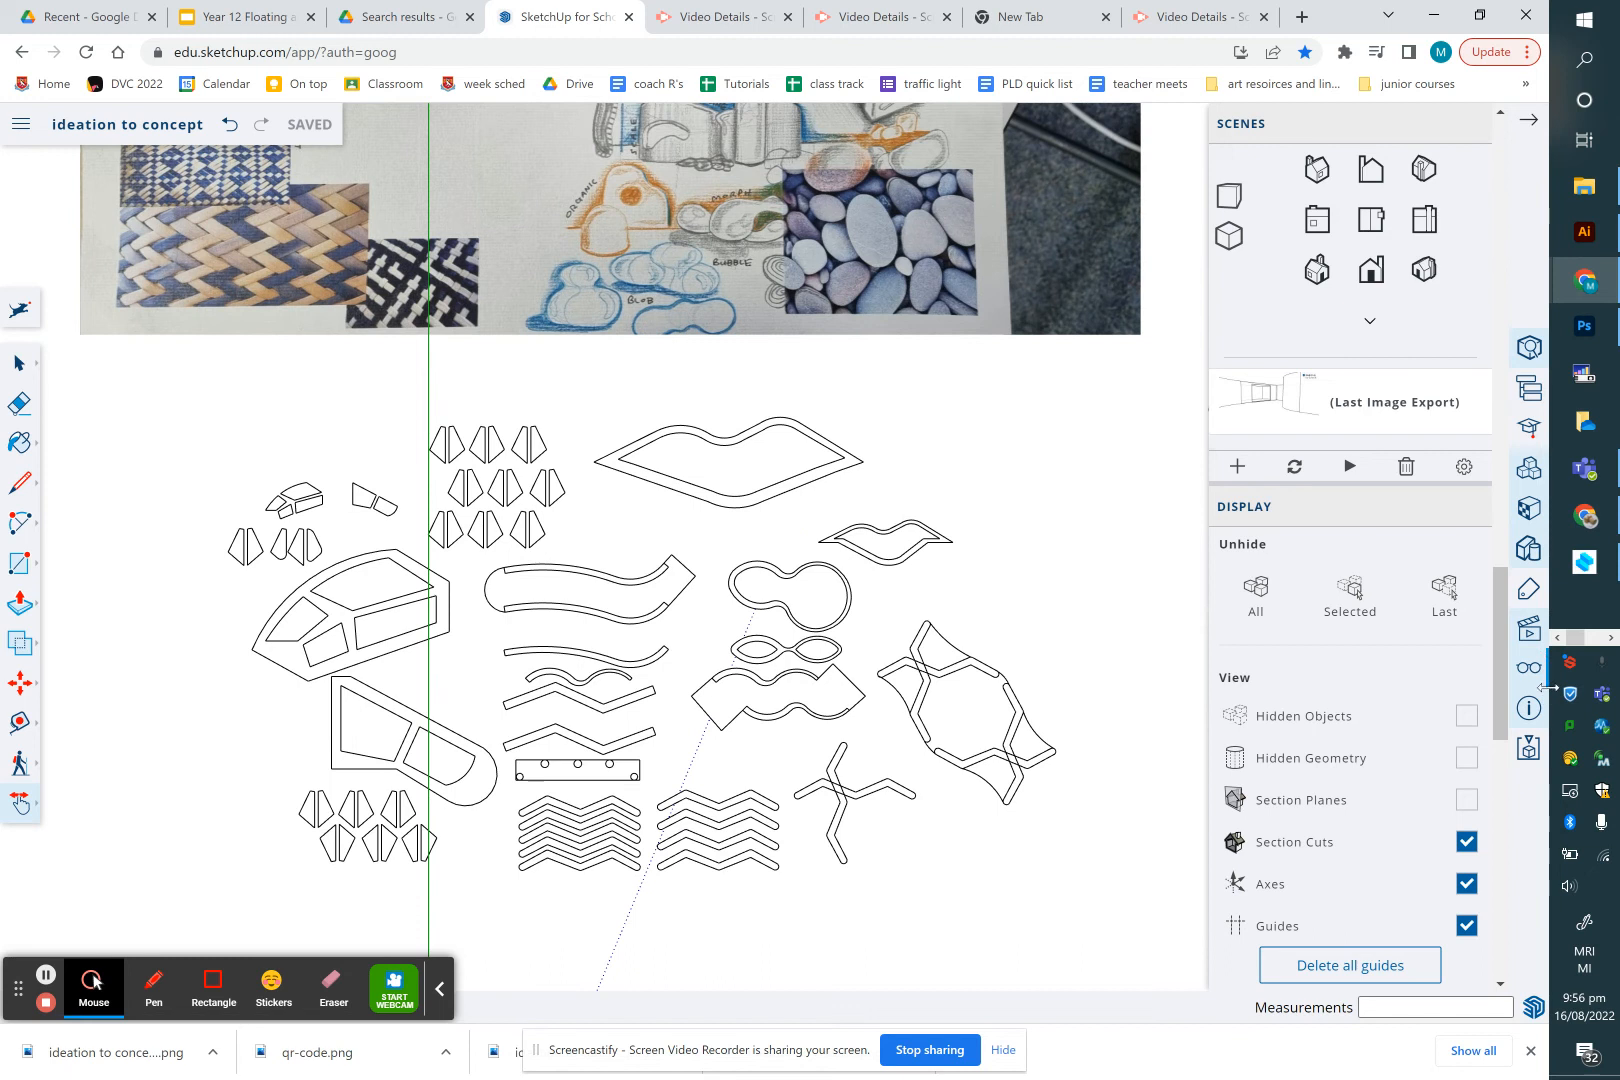
scroll(1510, 655, "down", 4)
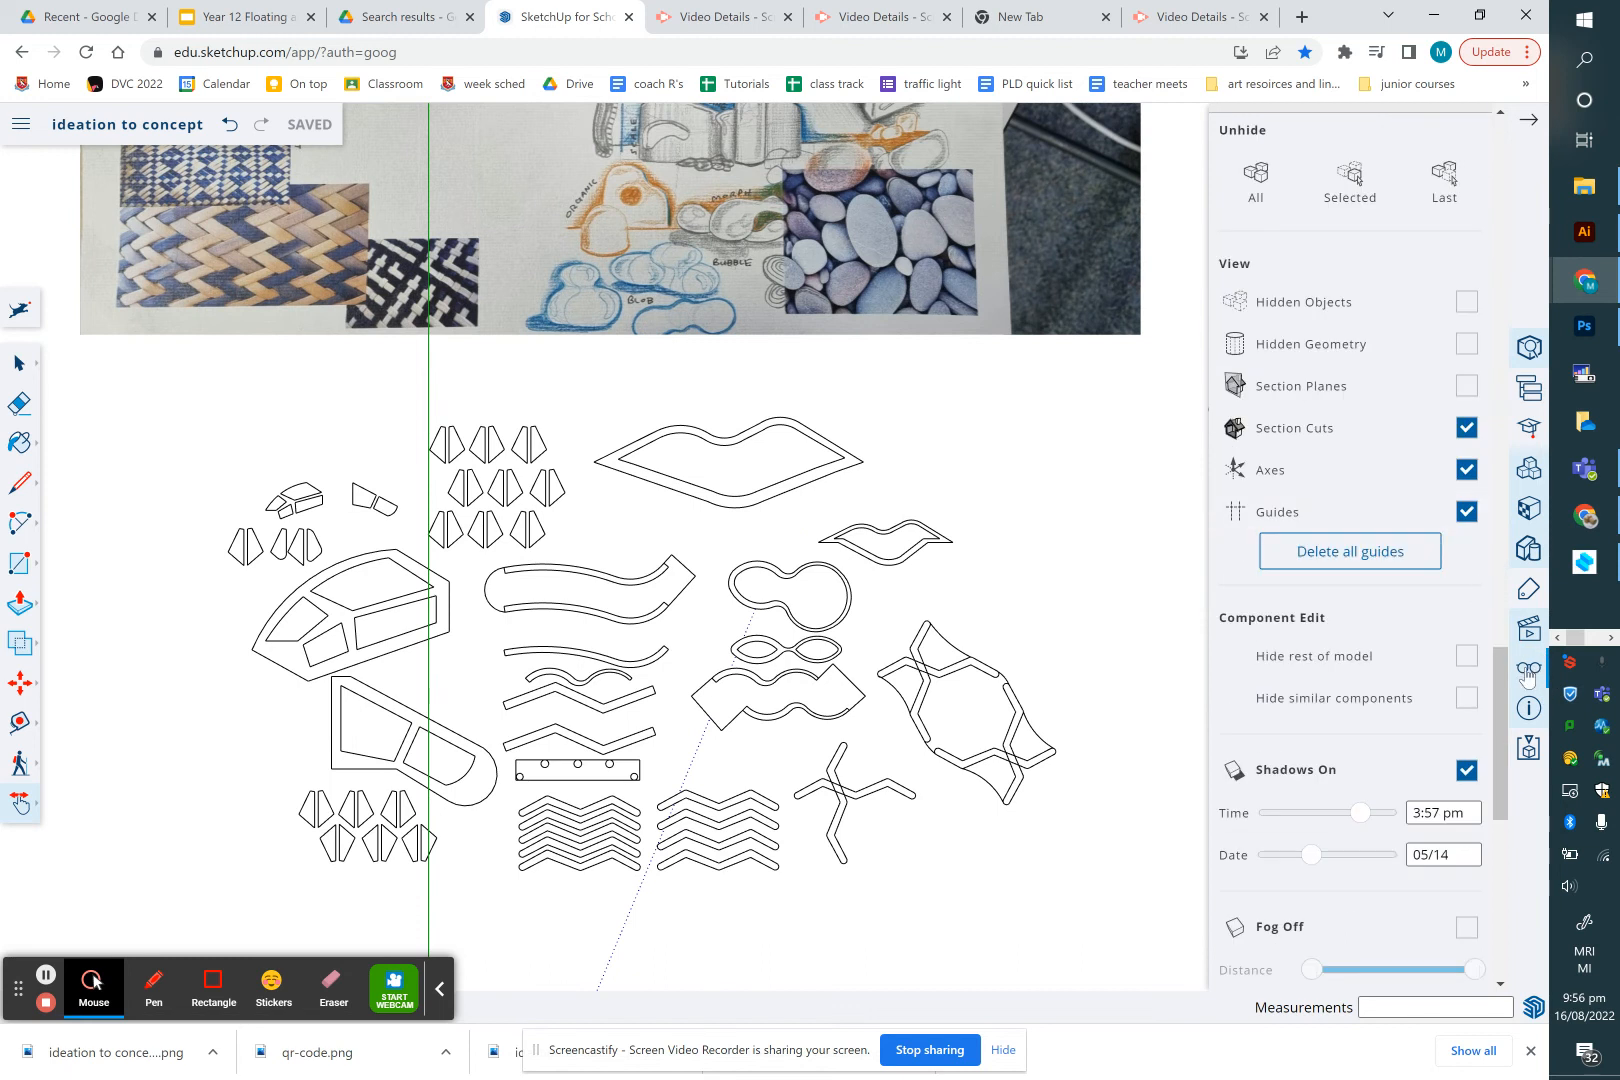
left_click(1466, 474)
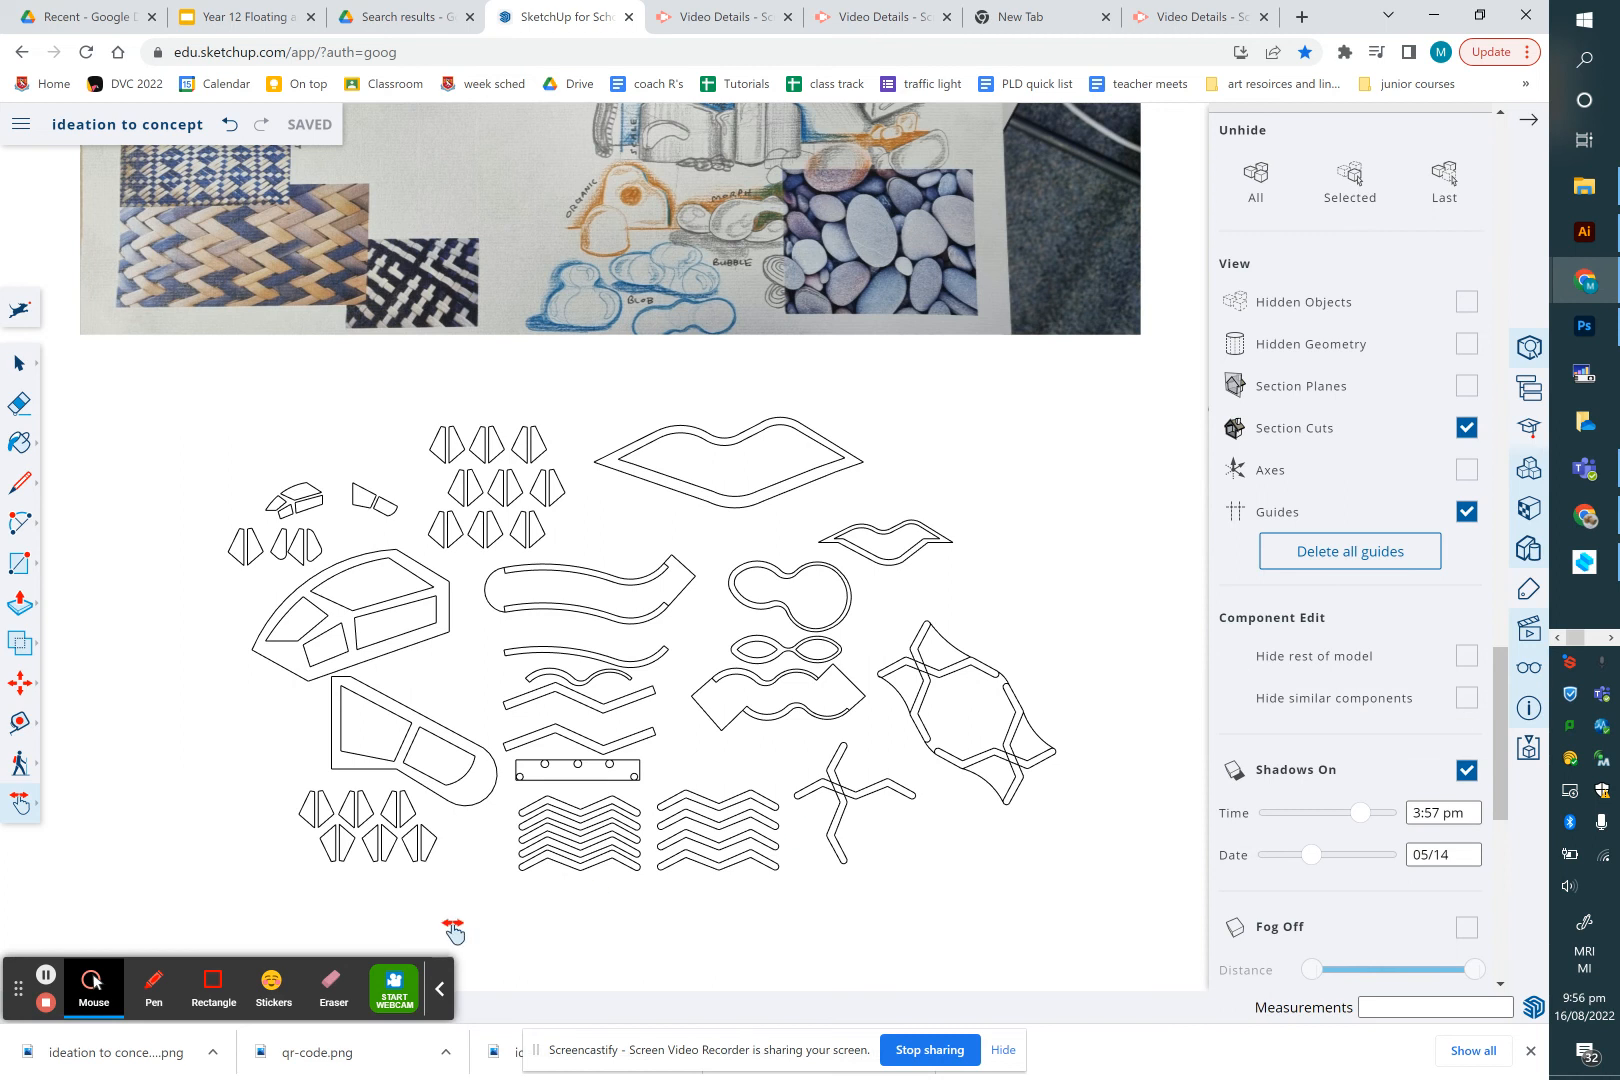
scroll(523, 918, "up", 2)
scroll(521, 955, "up", 1)
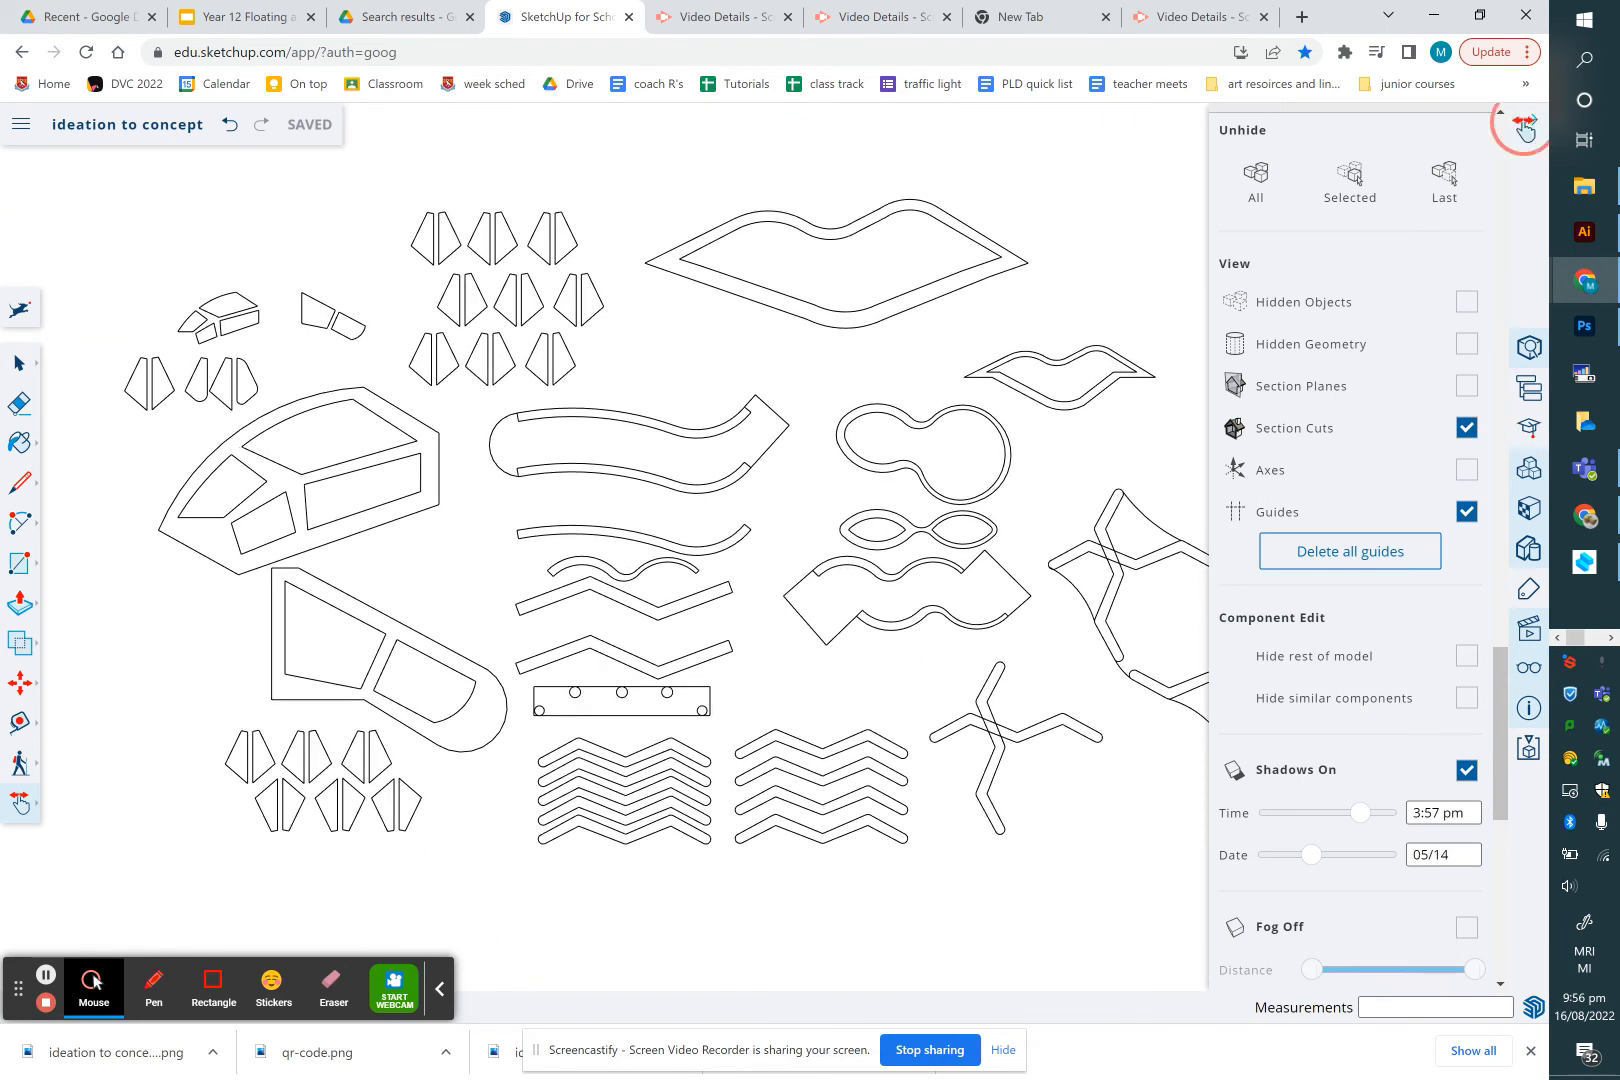
left_click(1524, 128)
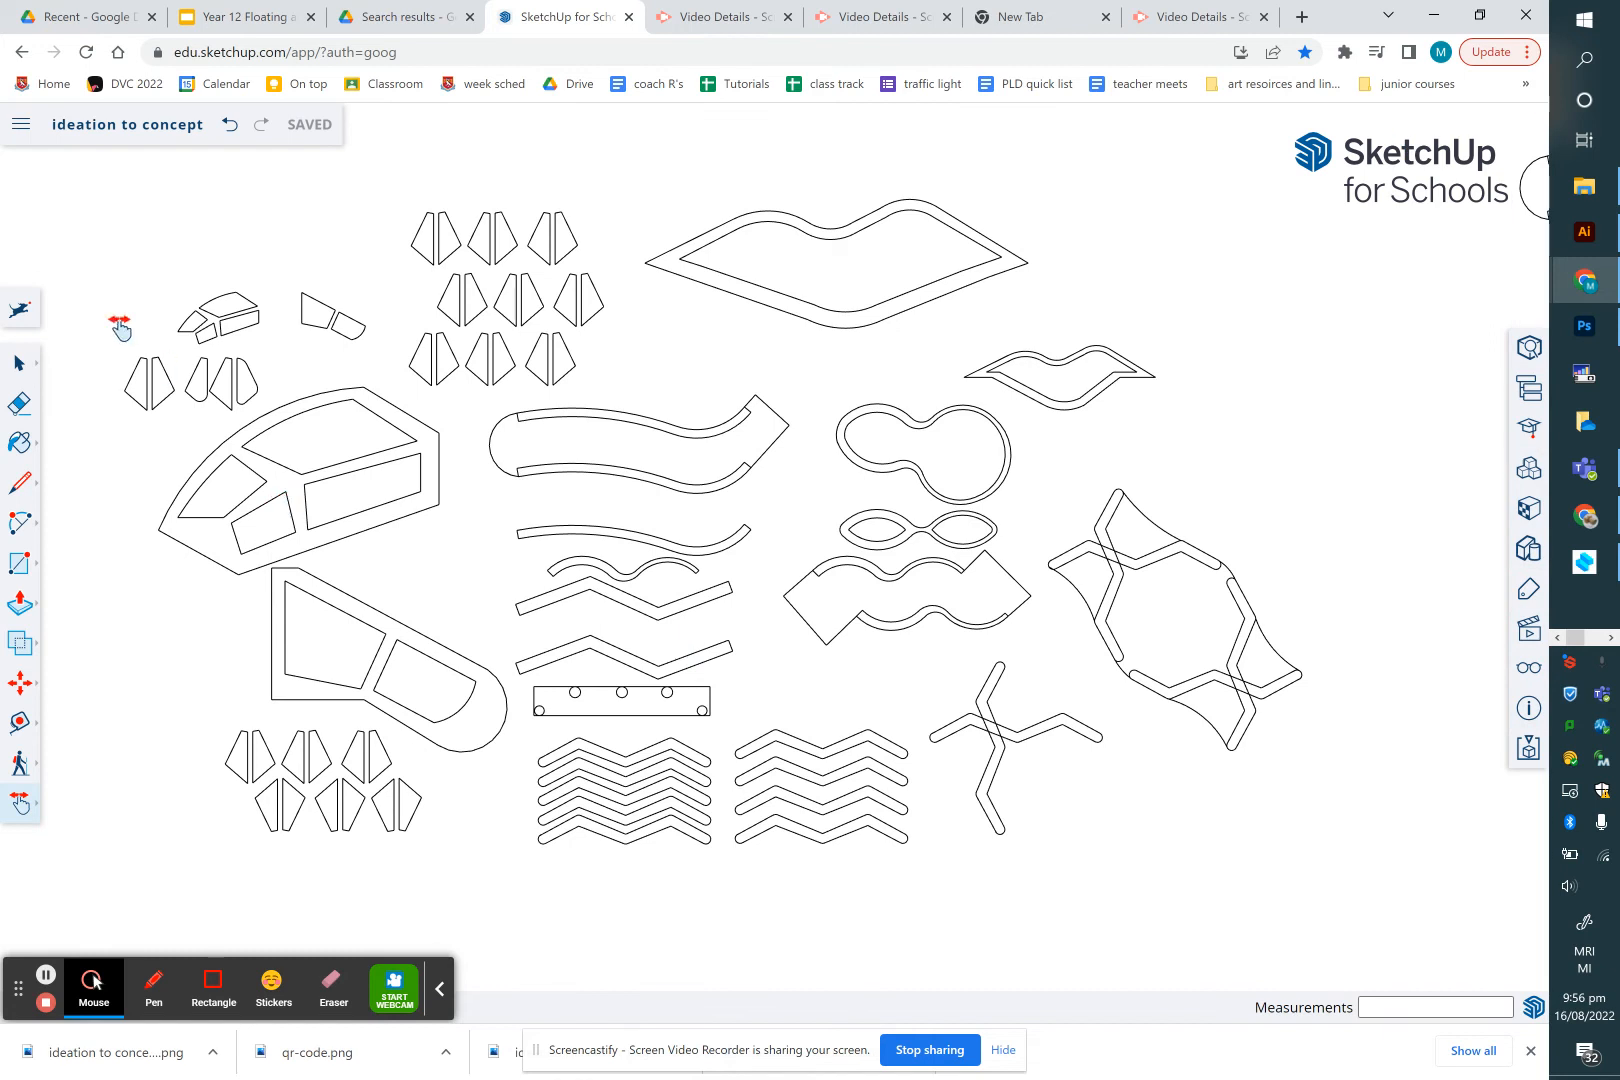
Export the current top view as a PNG image at 3098 × 1840 px with a transparent background
left_click(20, 124)
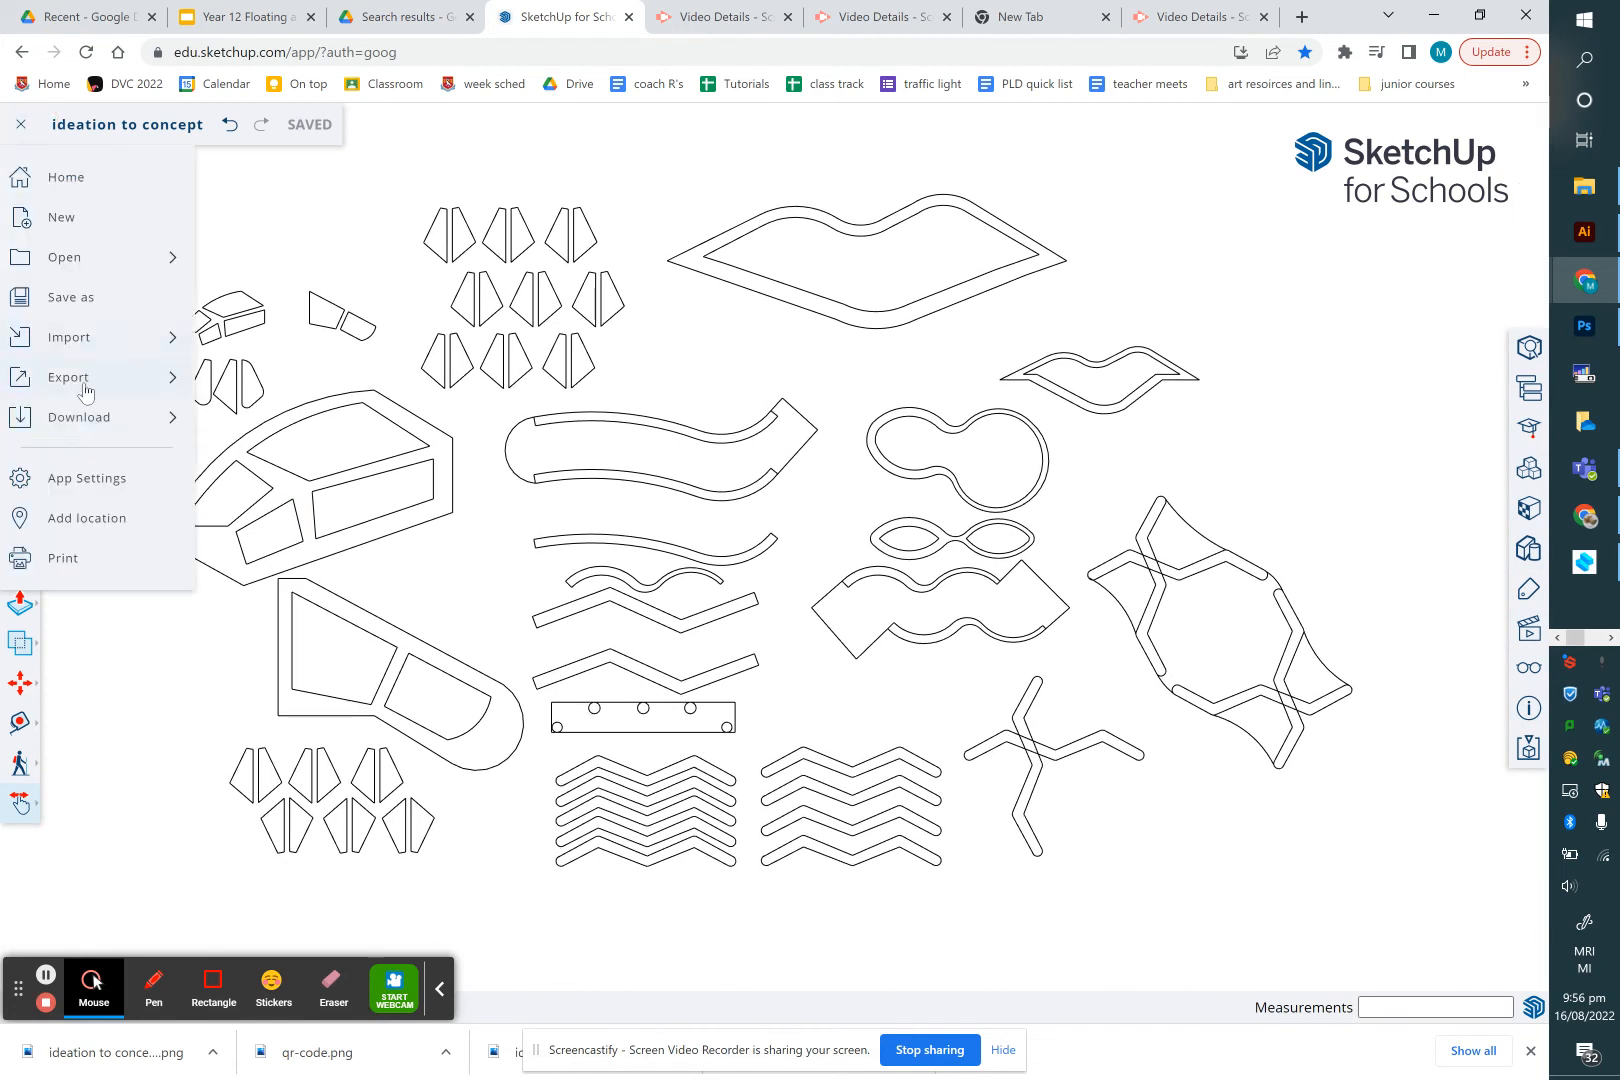
mouse_move(86, 424)
left_click(234, 462)
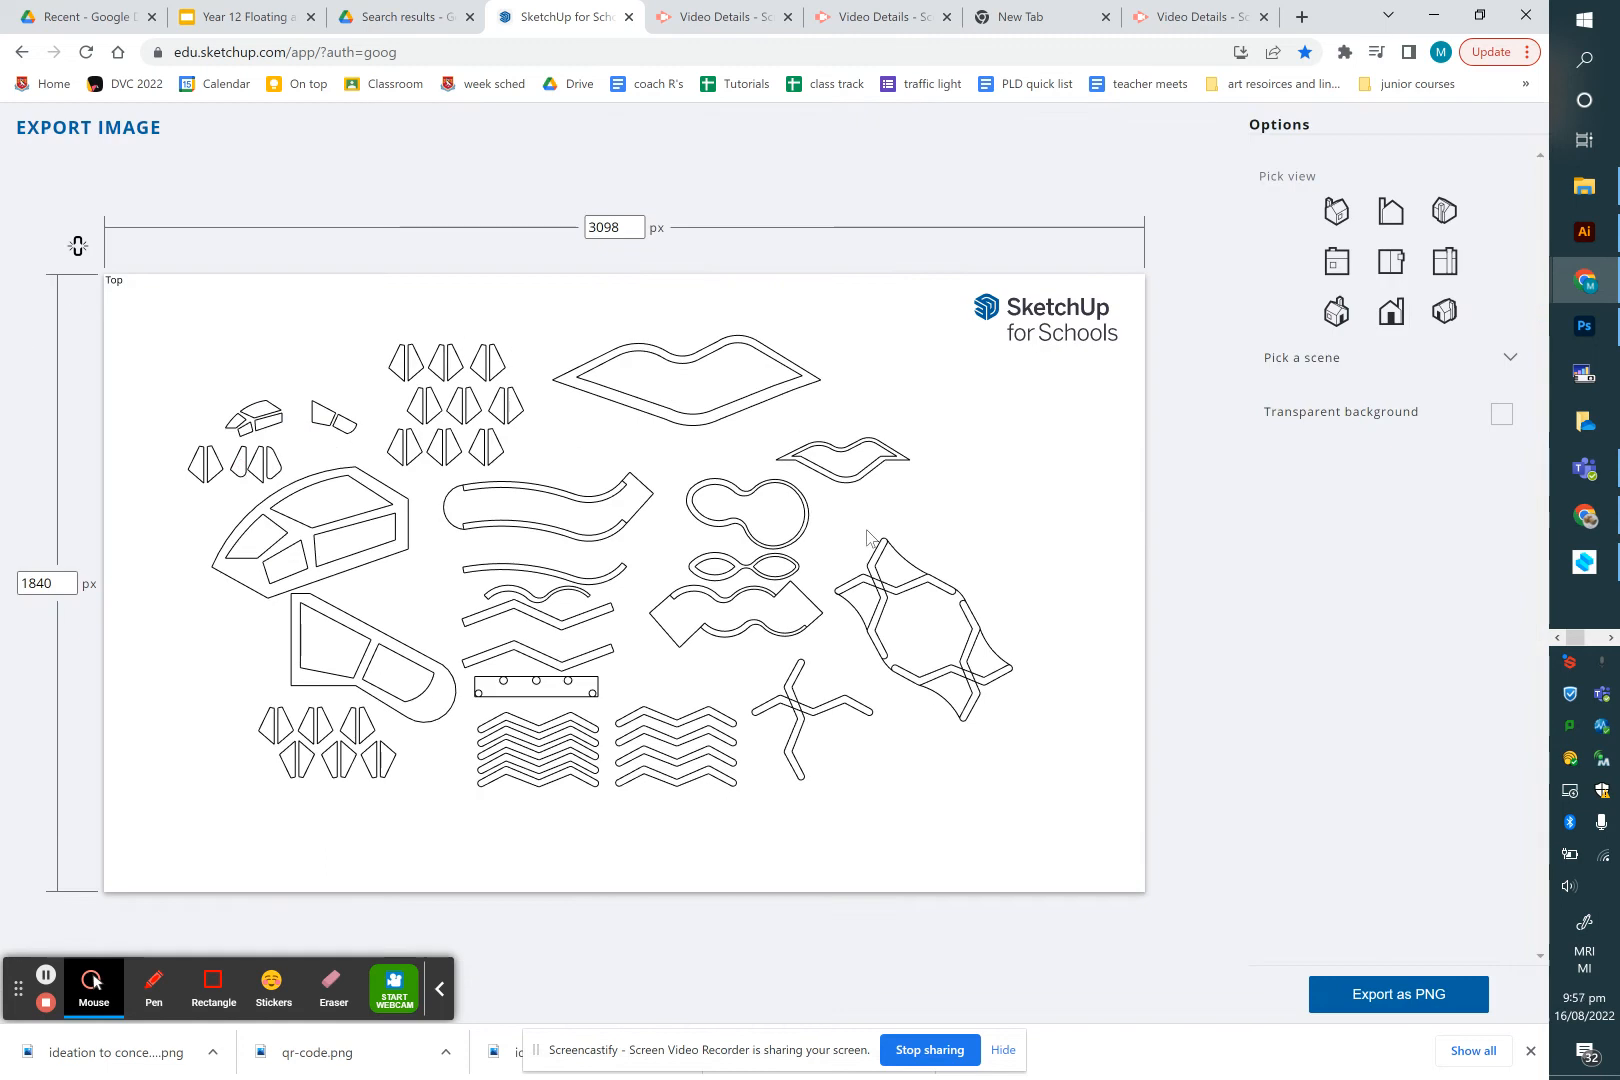
left_click(1501, 413)
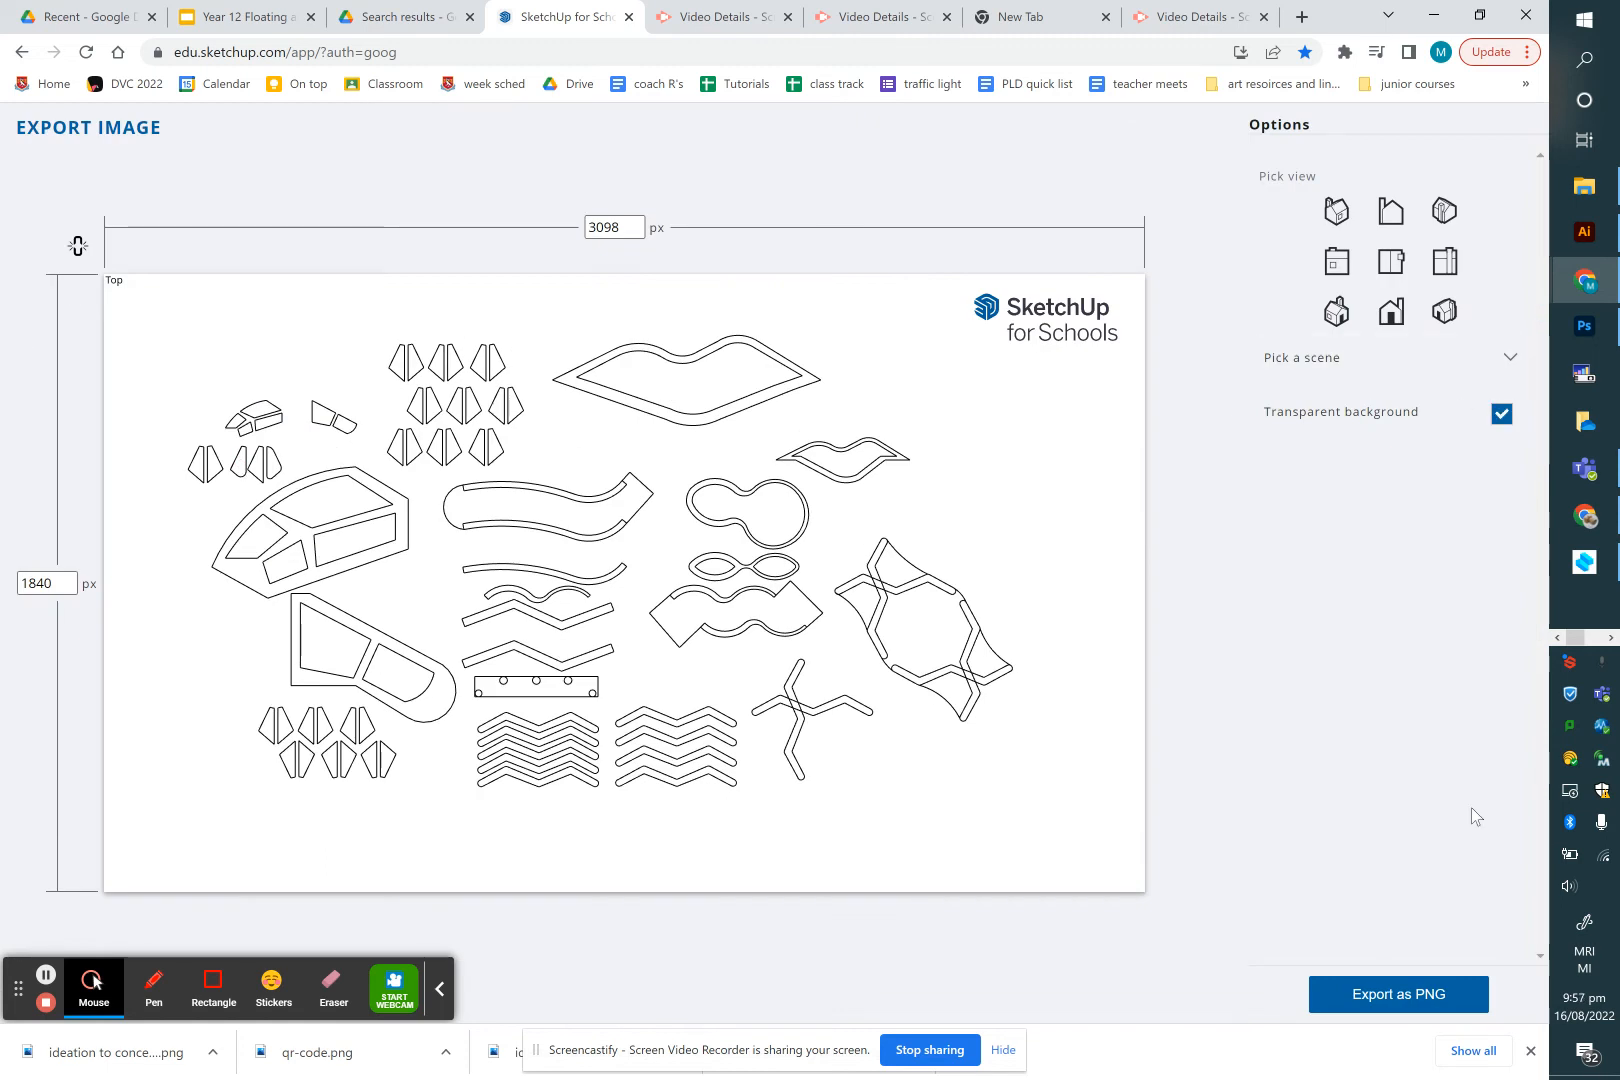
left_click(1436, 993)
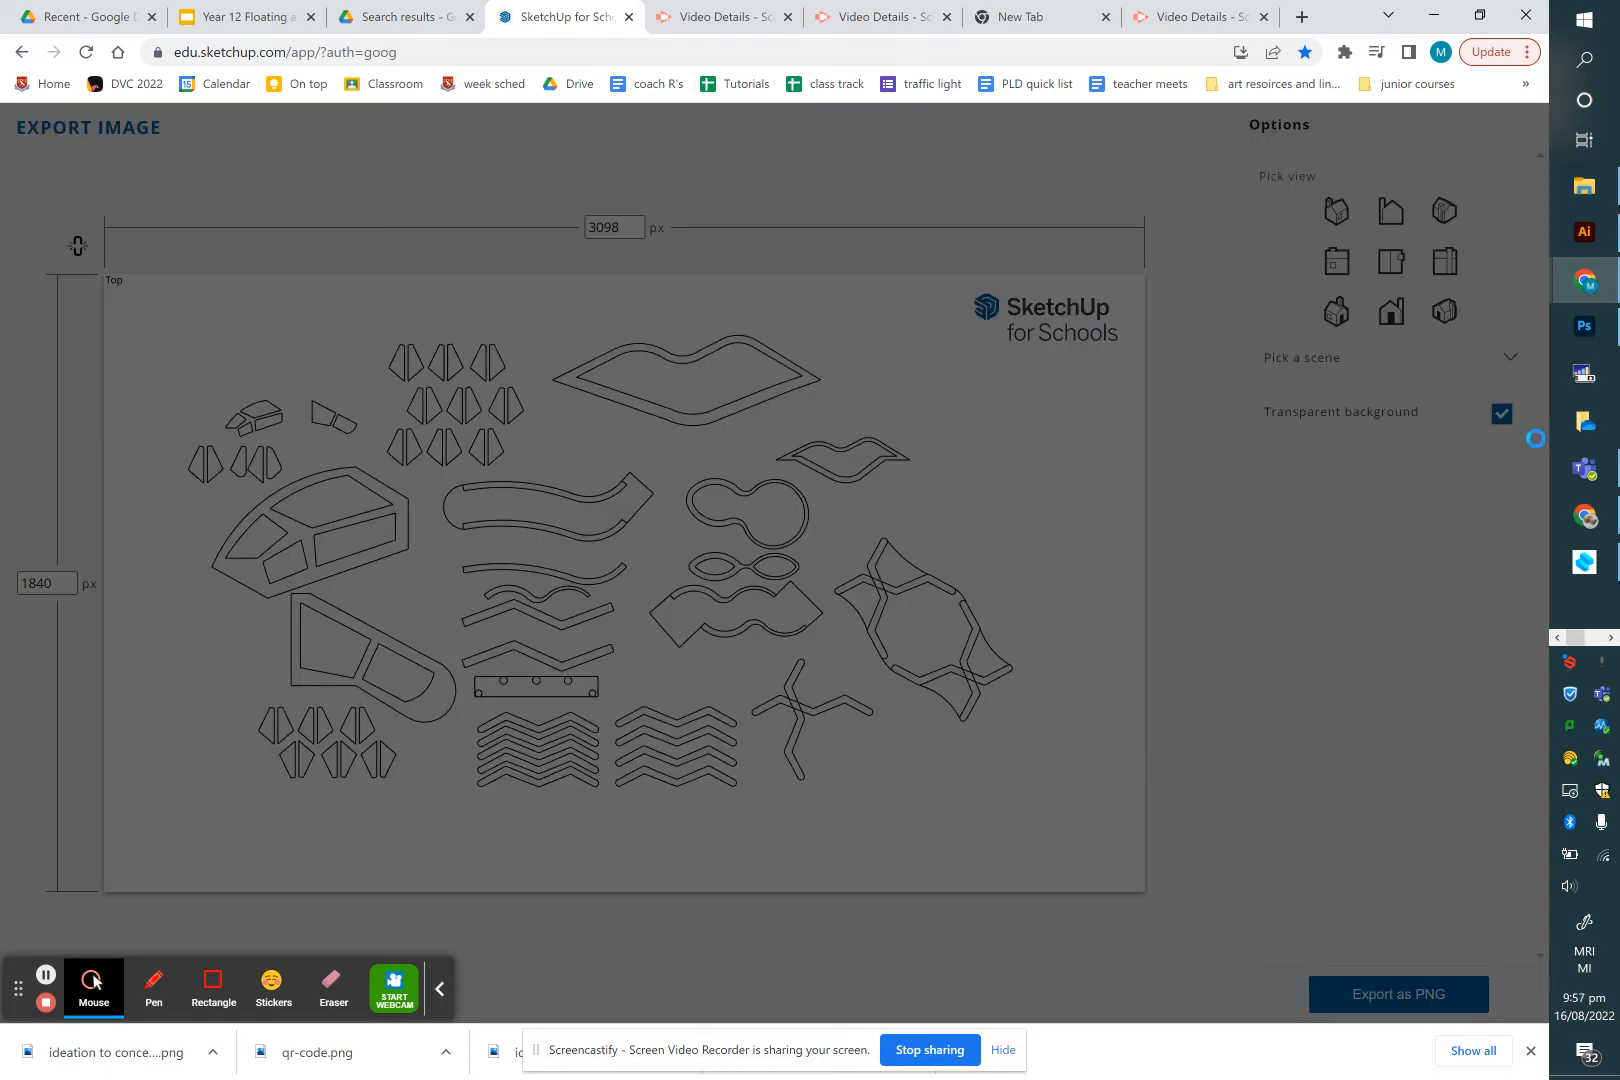
Return to Photoshop and place the exported ideation to concept (22) PNG from the Downloads folder onto the page
left_click(1597, 340)
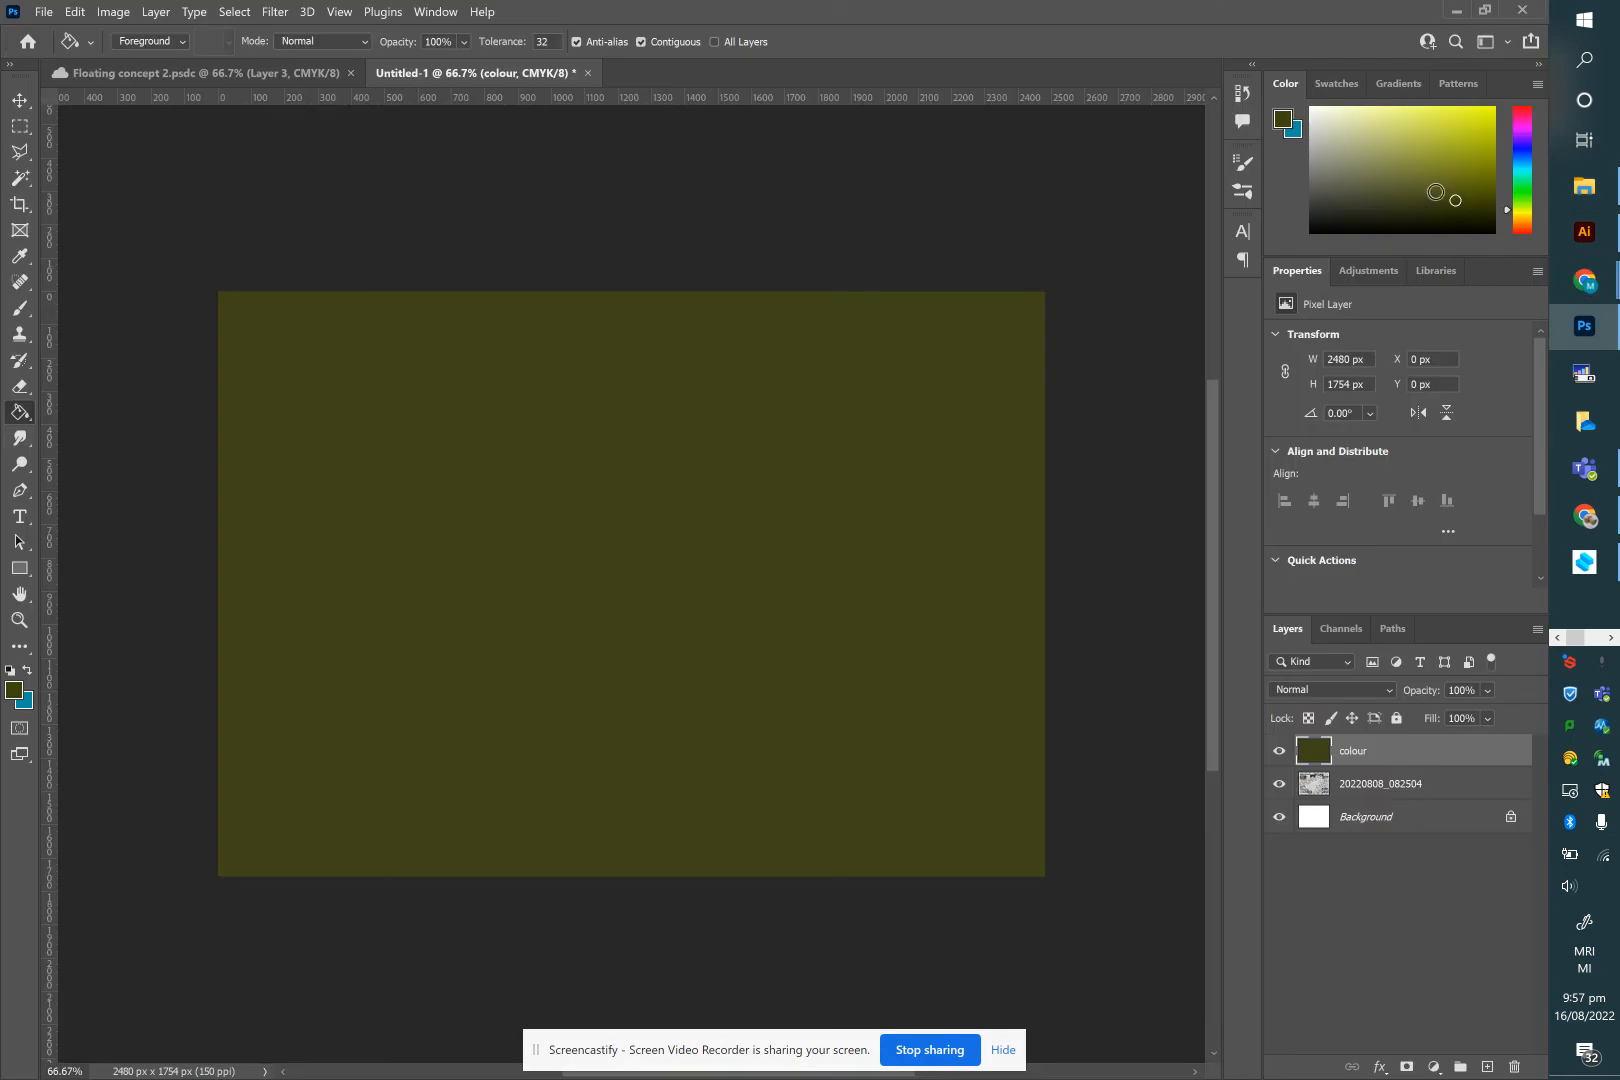
left_click(1584, 186)
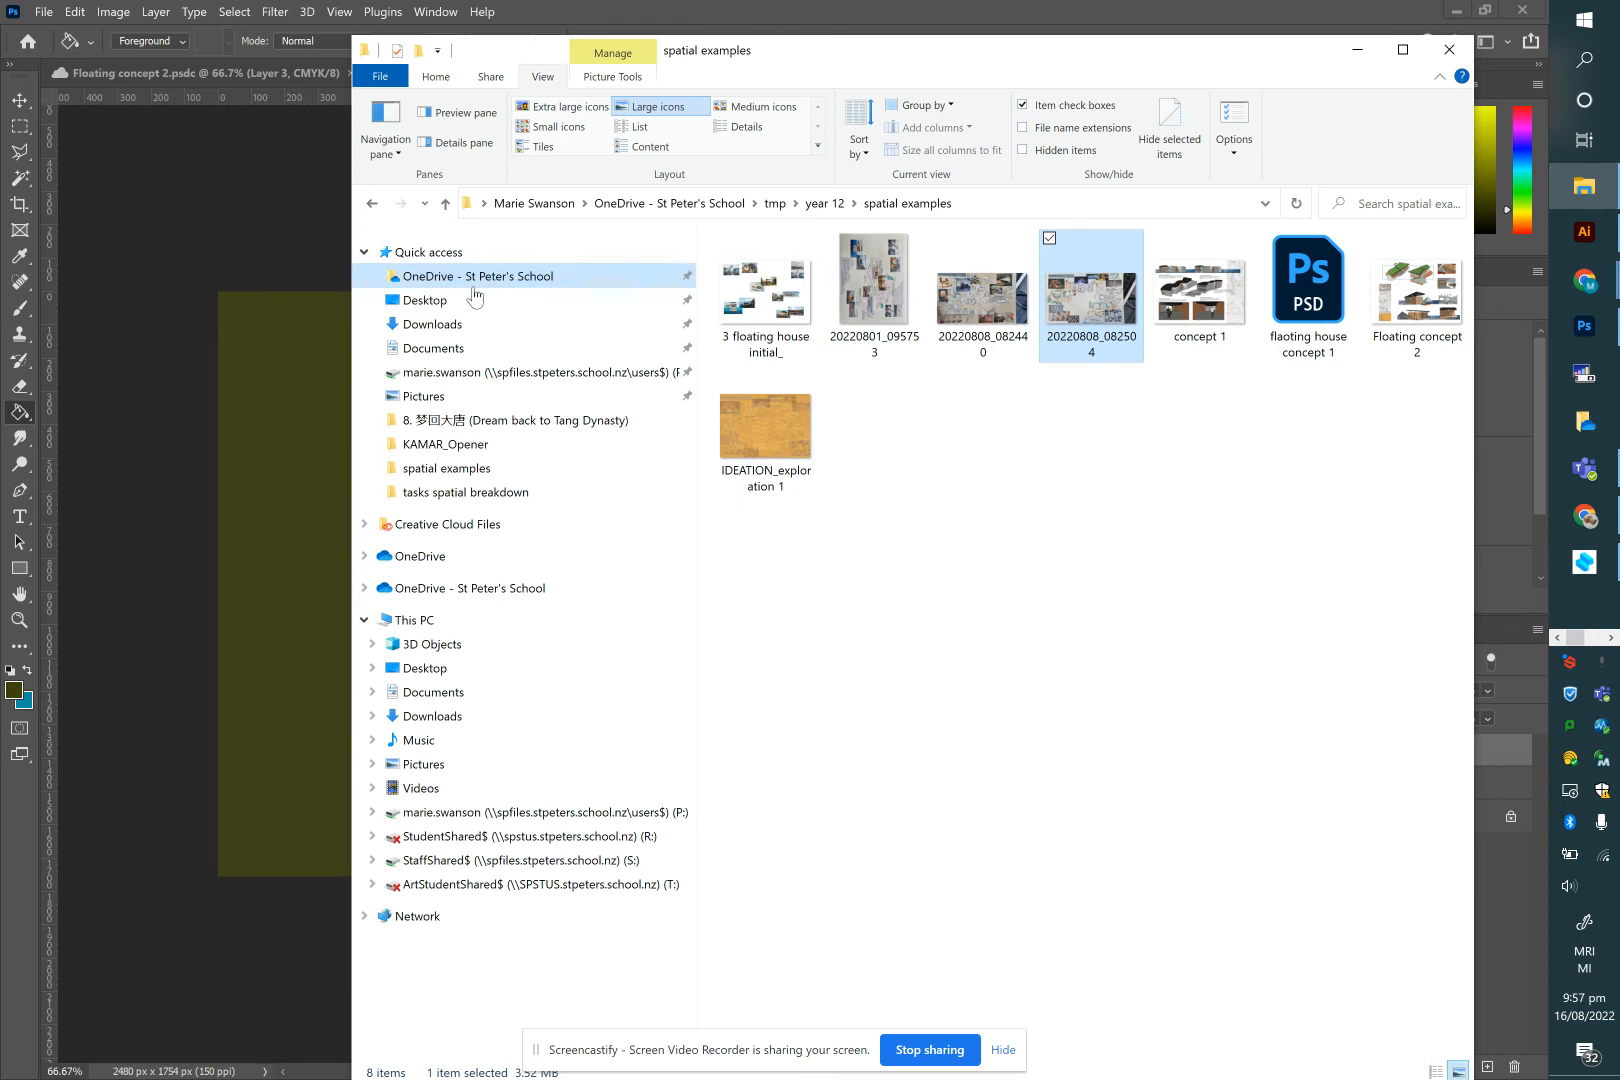
left_click(468, 324)
left_click_drag(769, 350, 311, 550)
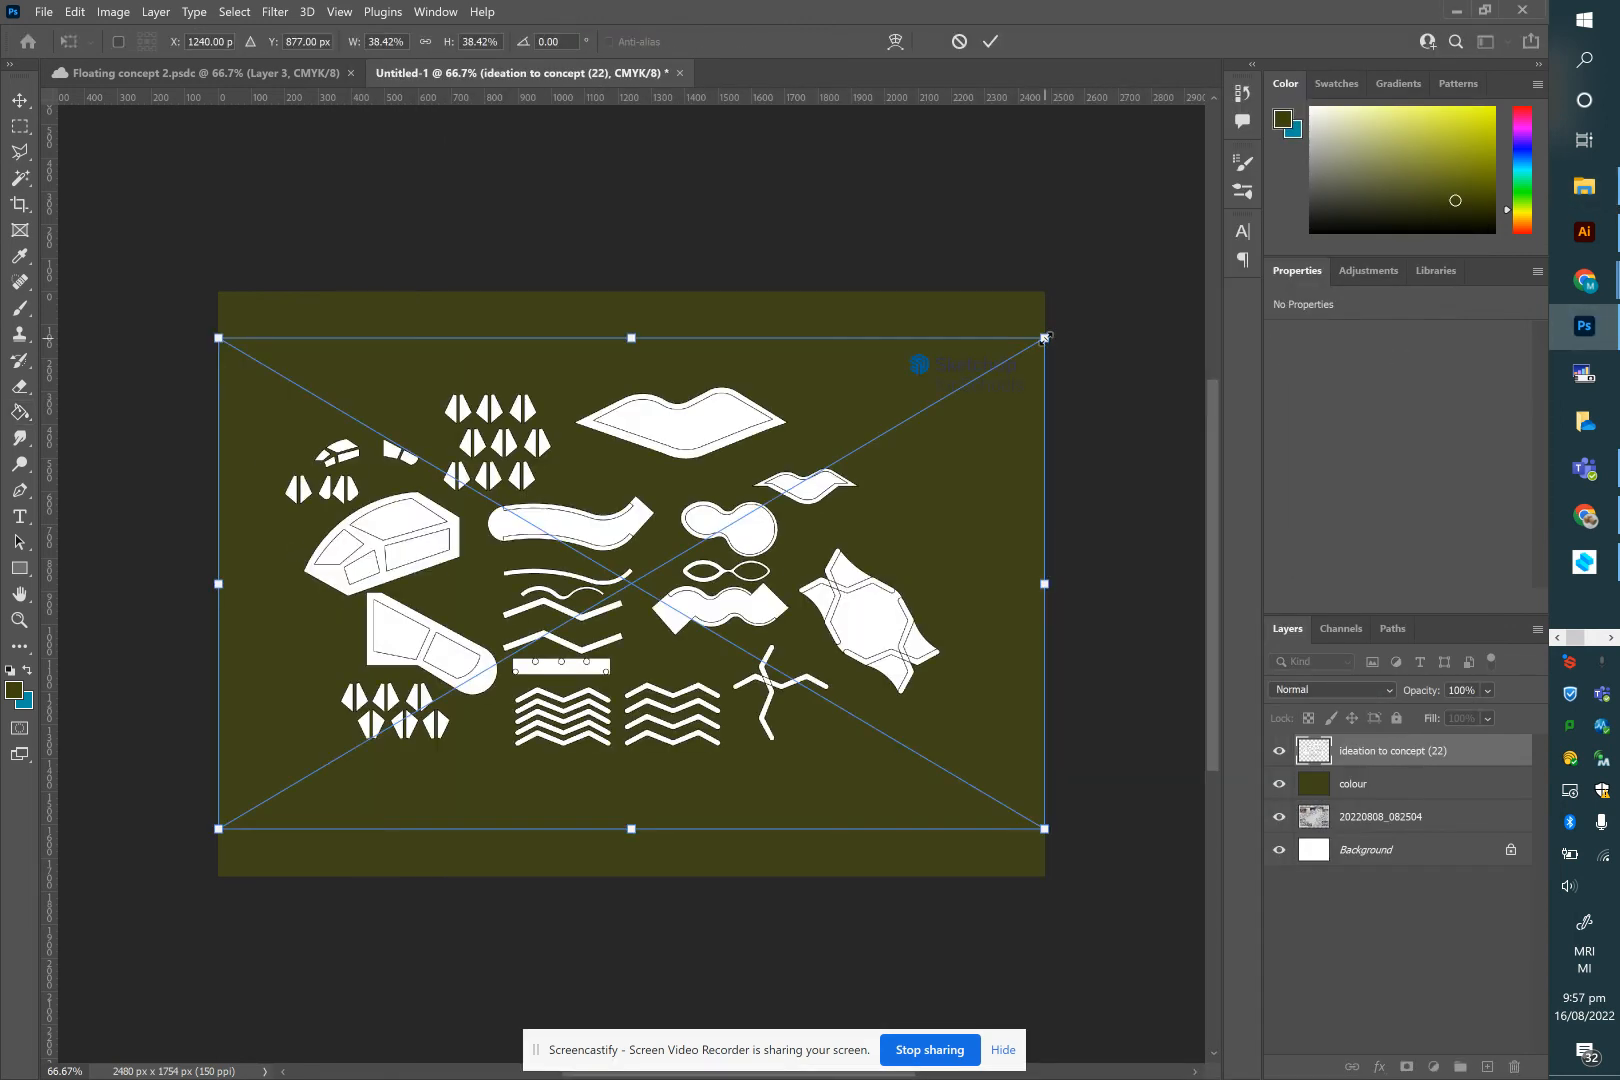
key("Return")
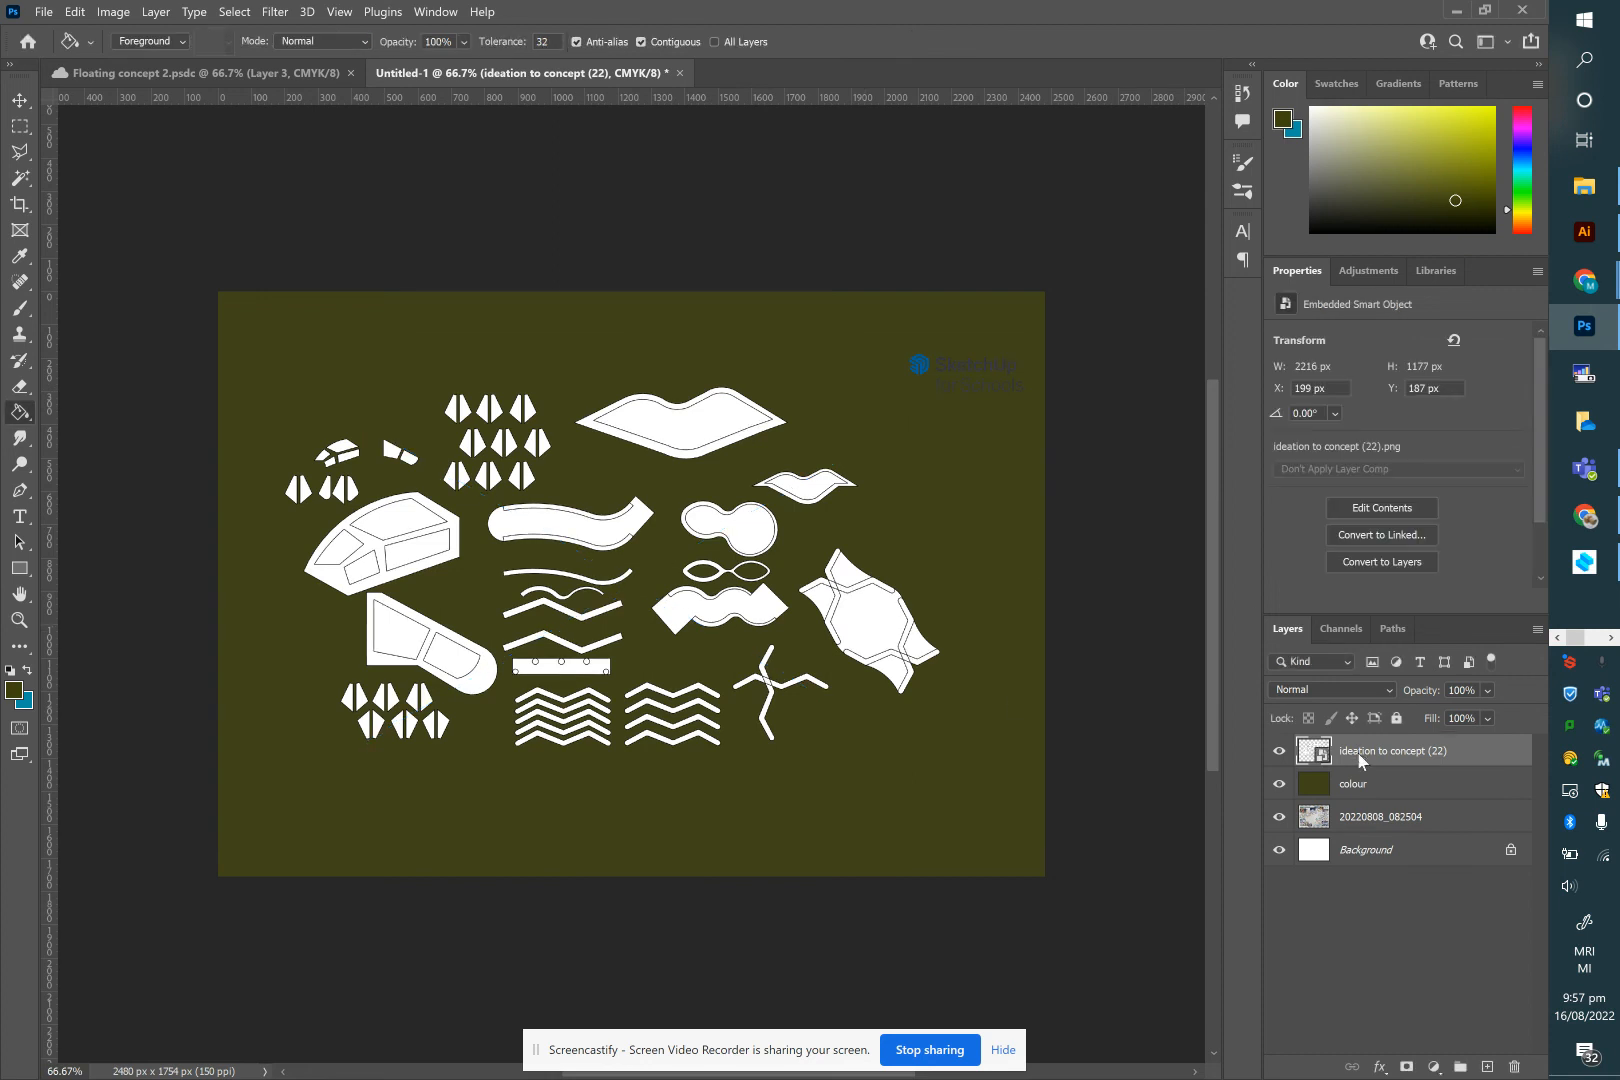
Rasterize the ideation to concept (22) layer, delete the SketchUp for Schools logo from it and clear the selection
right_click(1359, 760)
left_click(1208, 586)
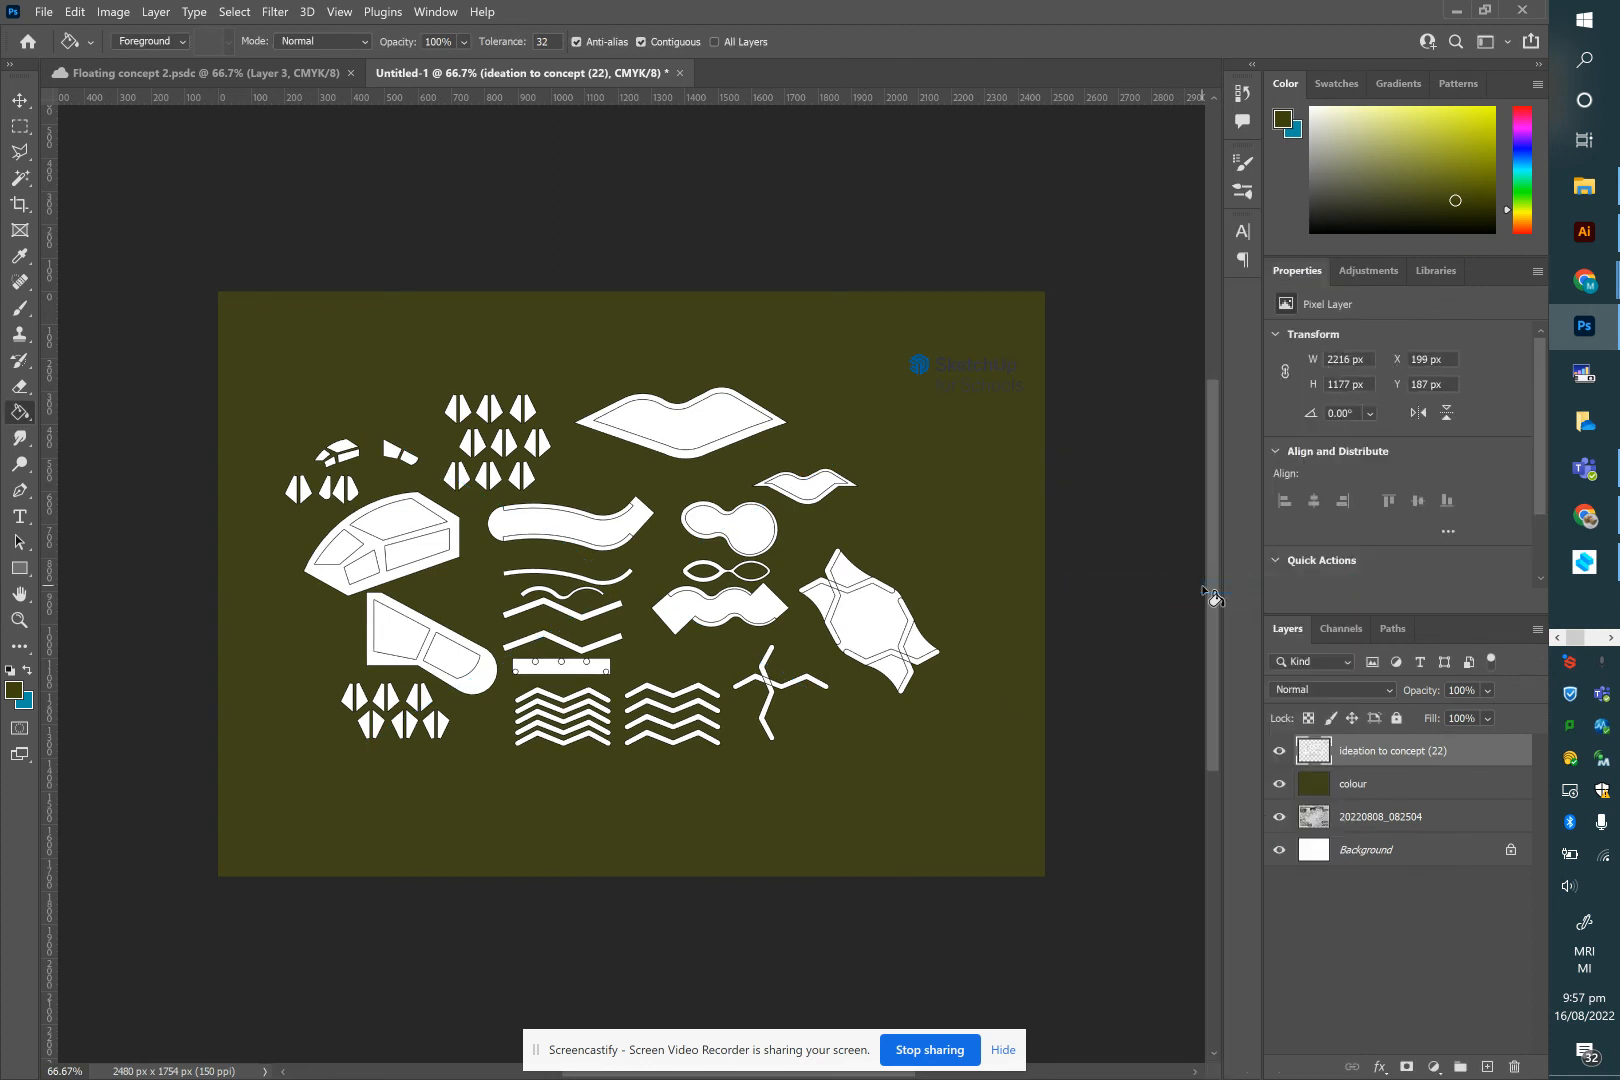
left_click(20, 127)
left_click_drag(885, 325, 1070, 423)
key("Delete")
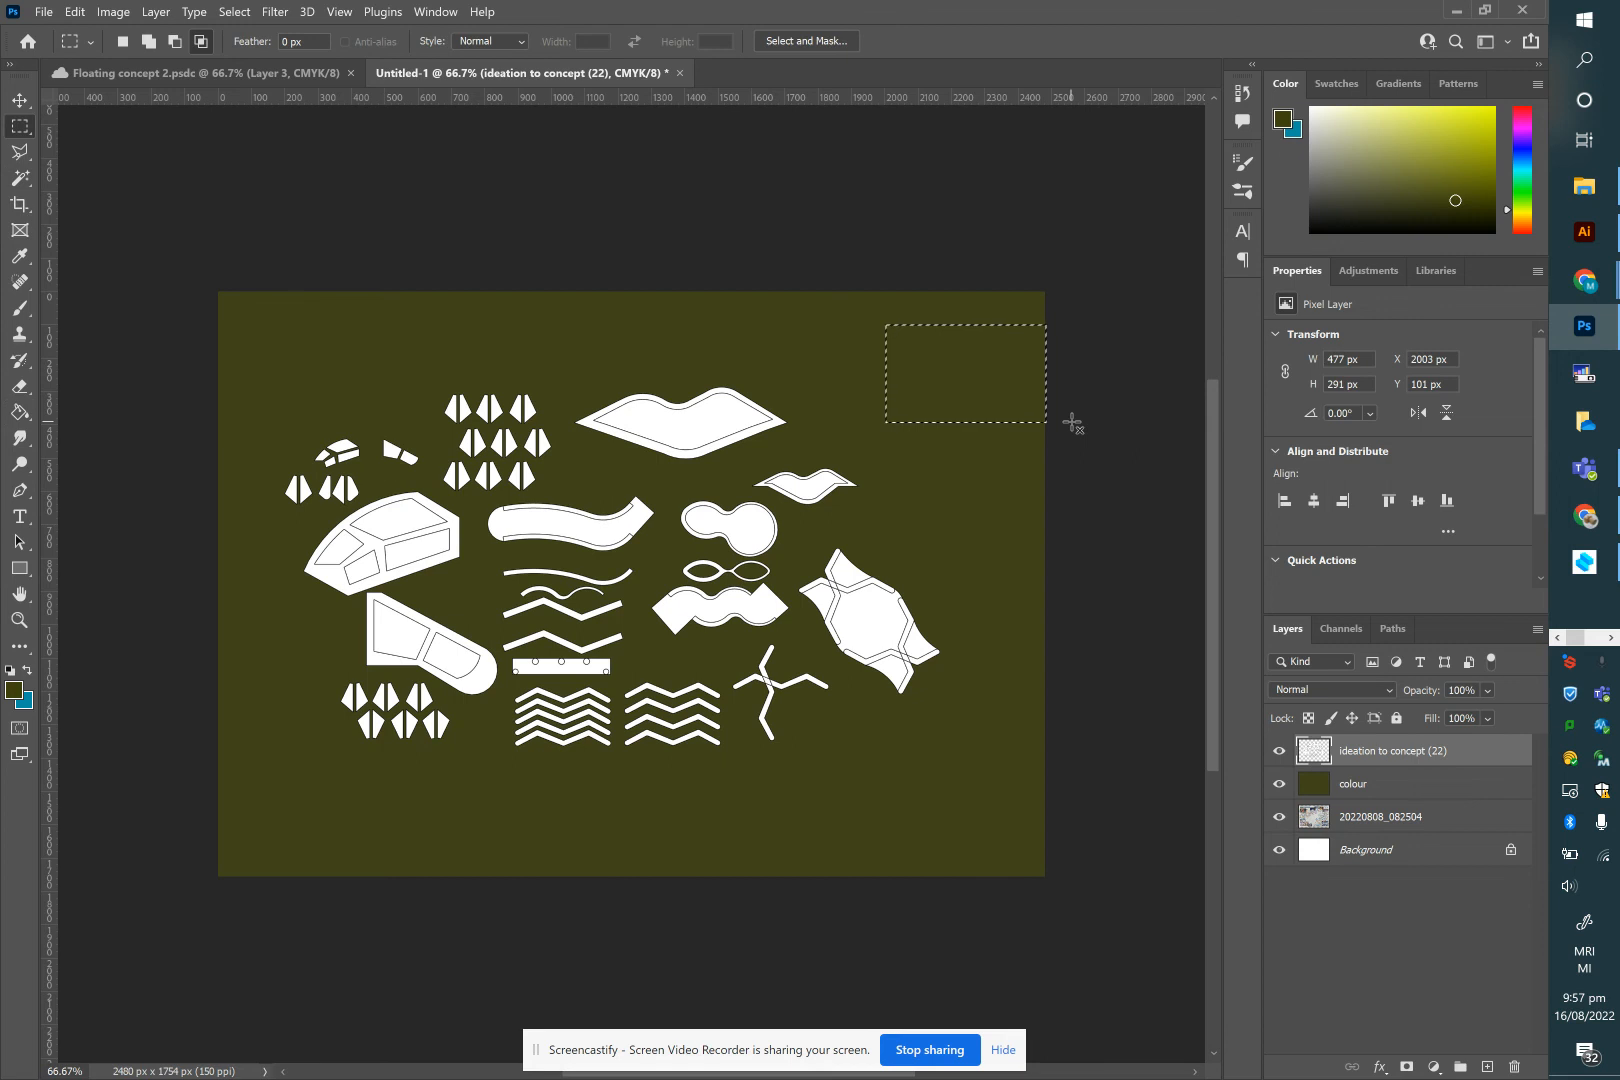
key("ctrl+d")
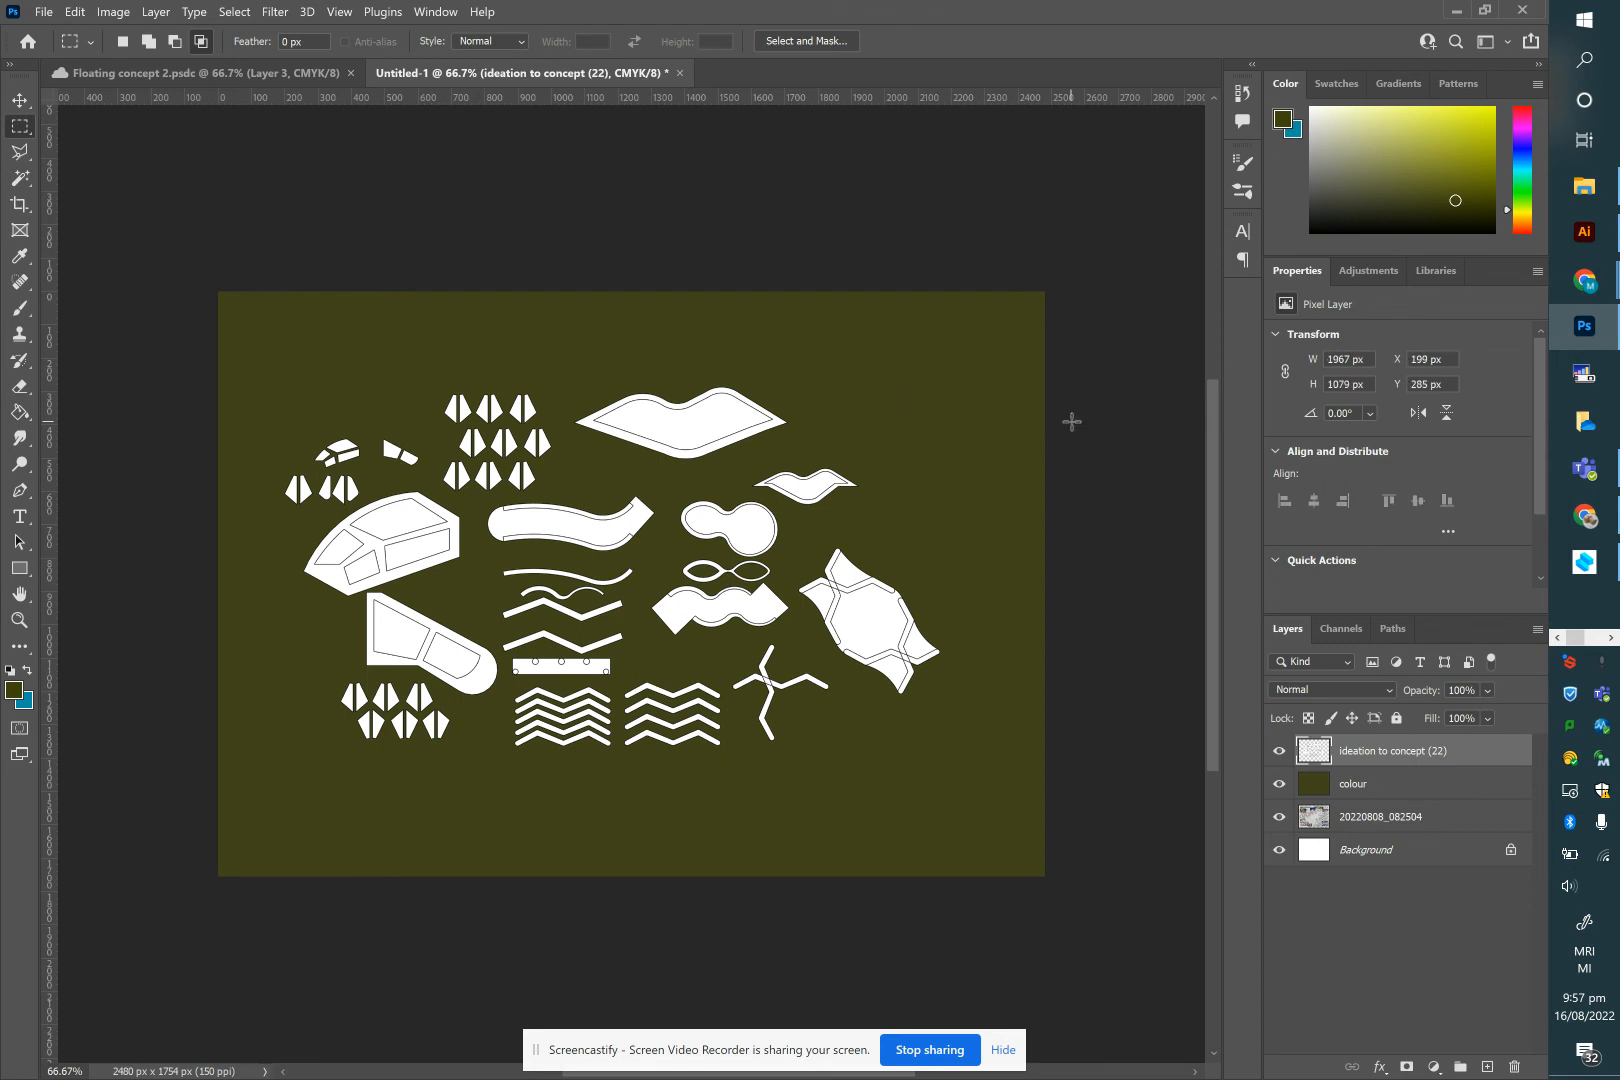
Enlarge the shapes layer to about 2388 × 1310 px, position it to span the page and deselect the layer
left_click(20, 101)
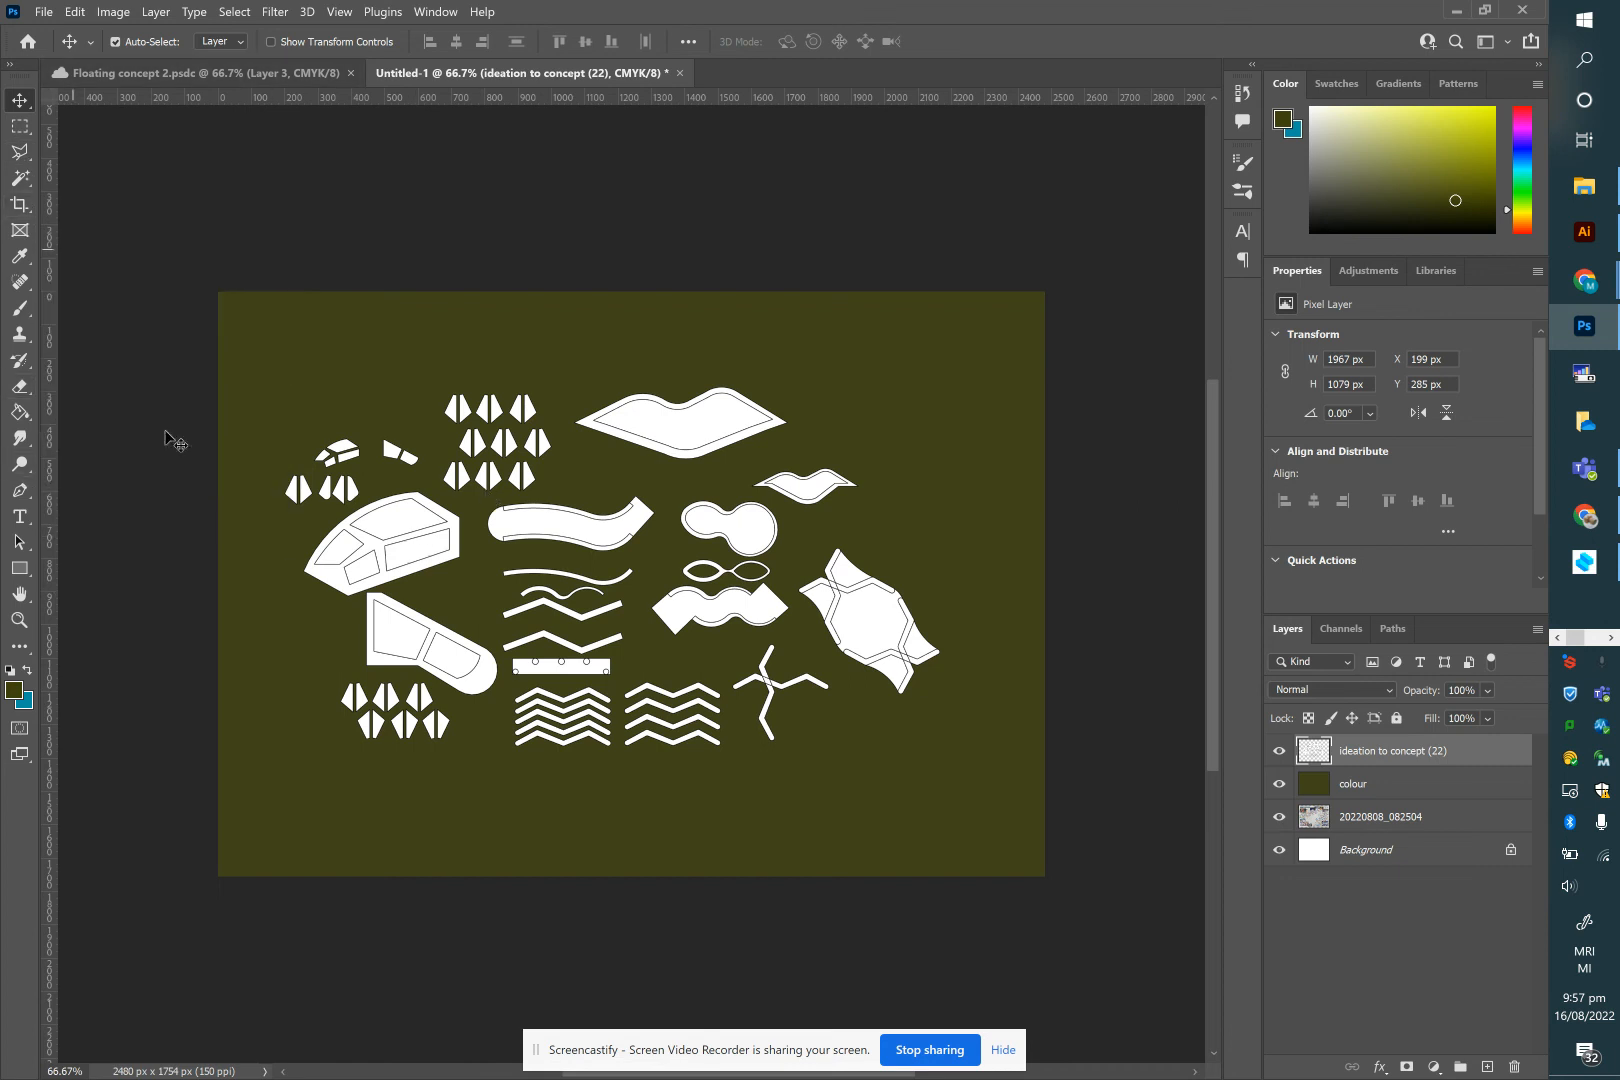
left_click_drag(360, 570, 349, 602)
key("ctrl+t")
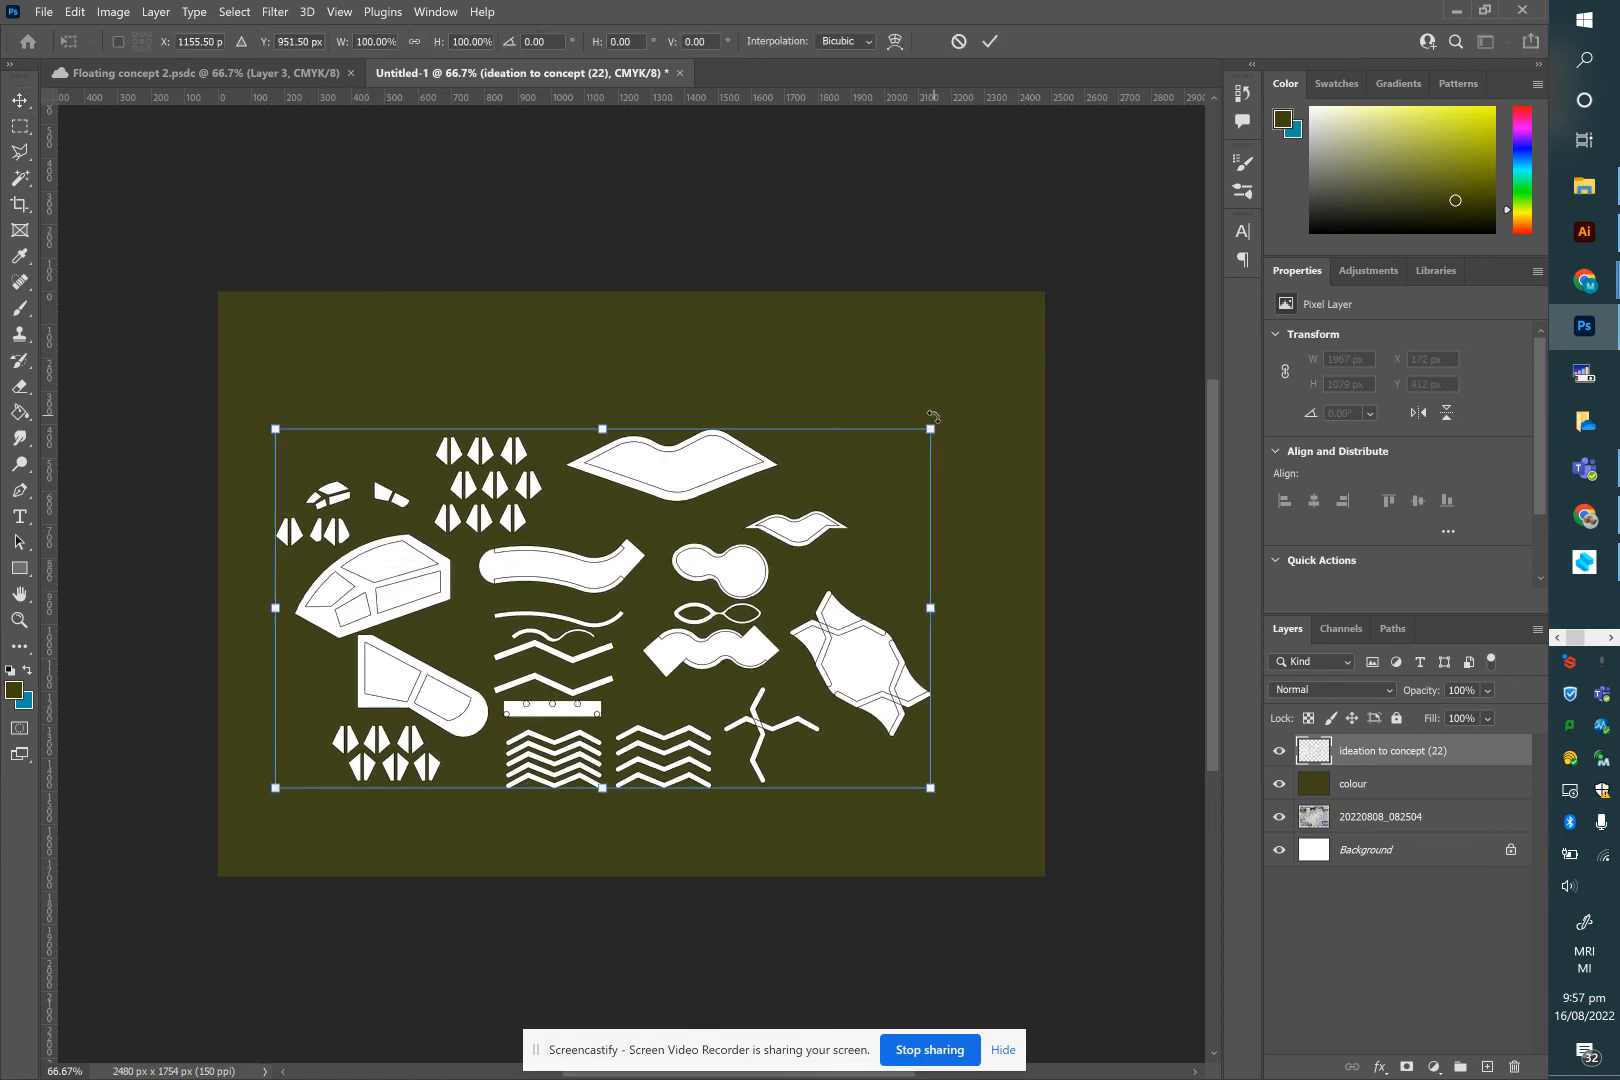
left_click_drag(930, 428, 1071, 352)
left_click_drag(980, 628, 945, 642)
key("Return")
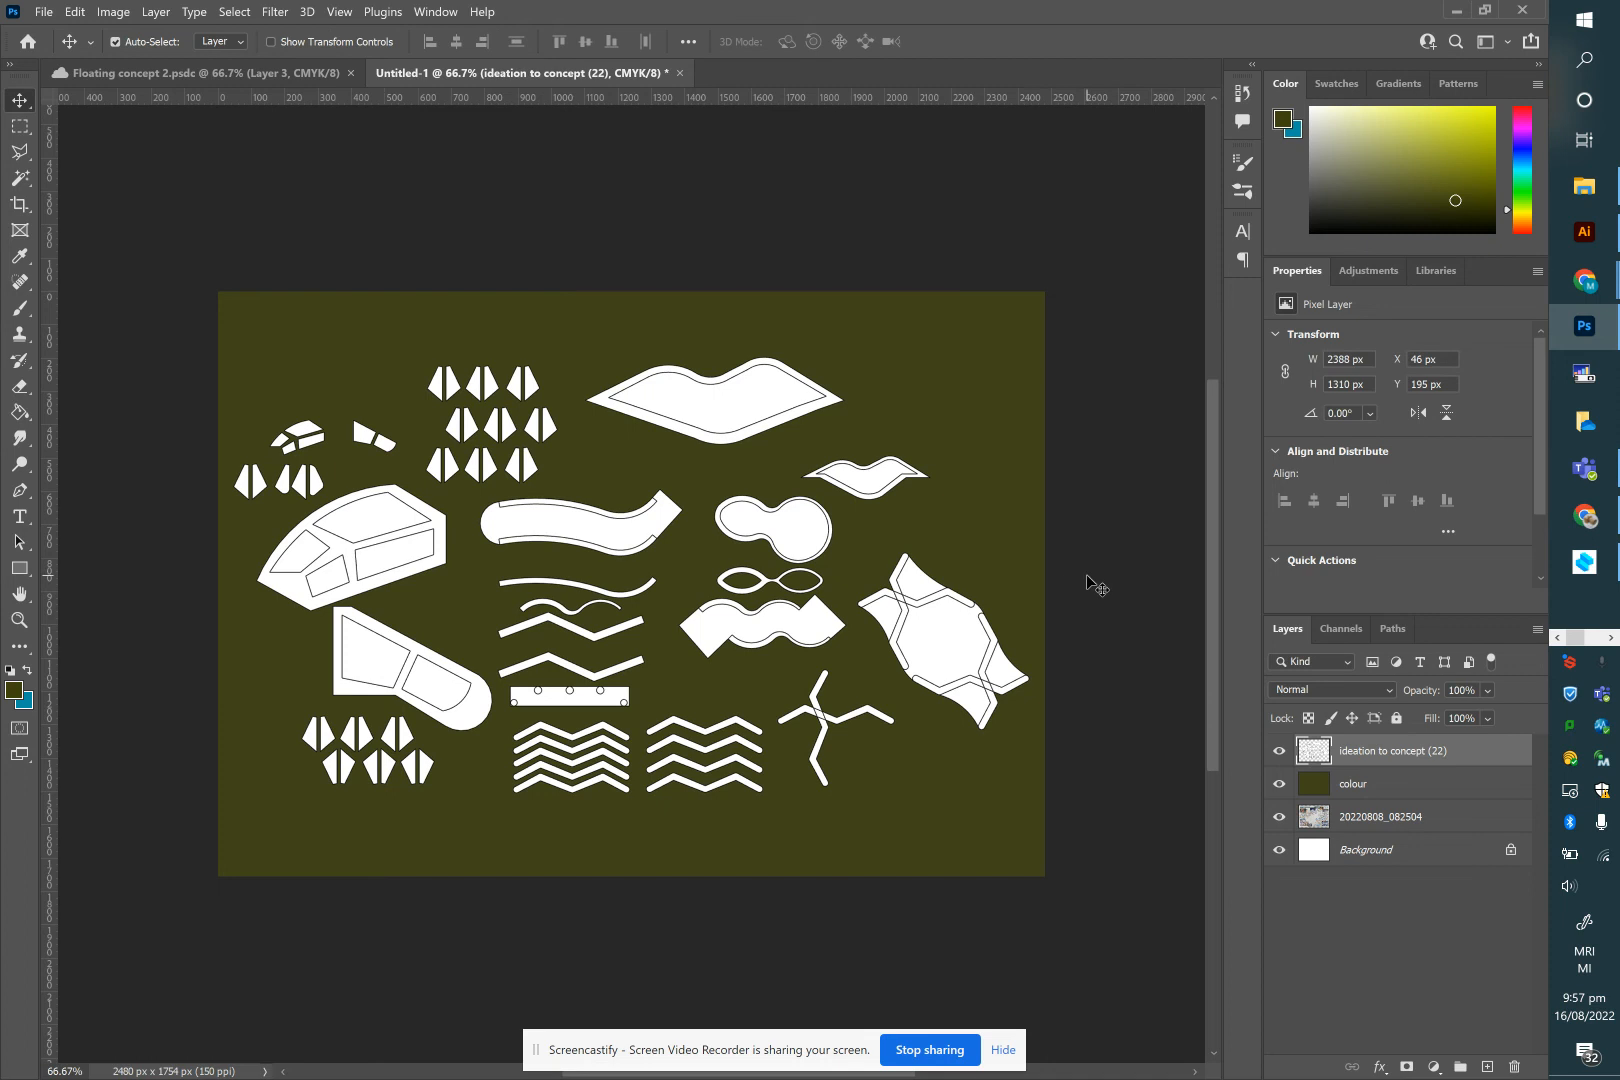
left_click(1088, 608)
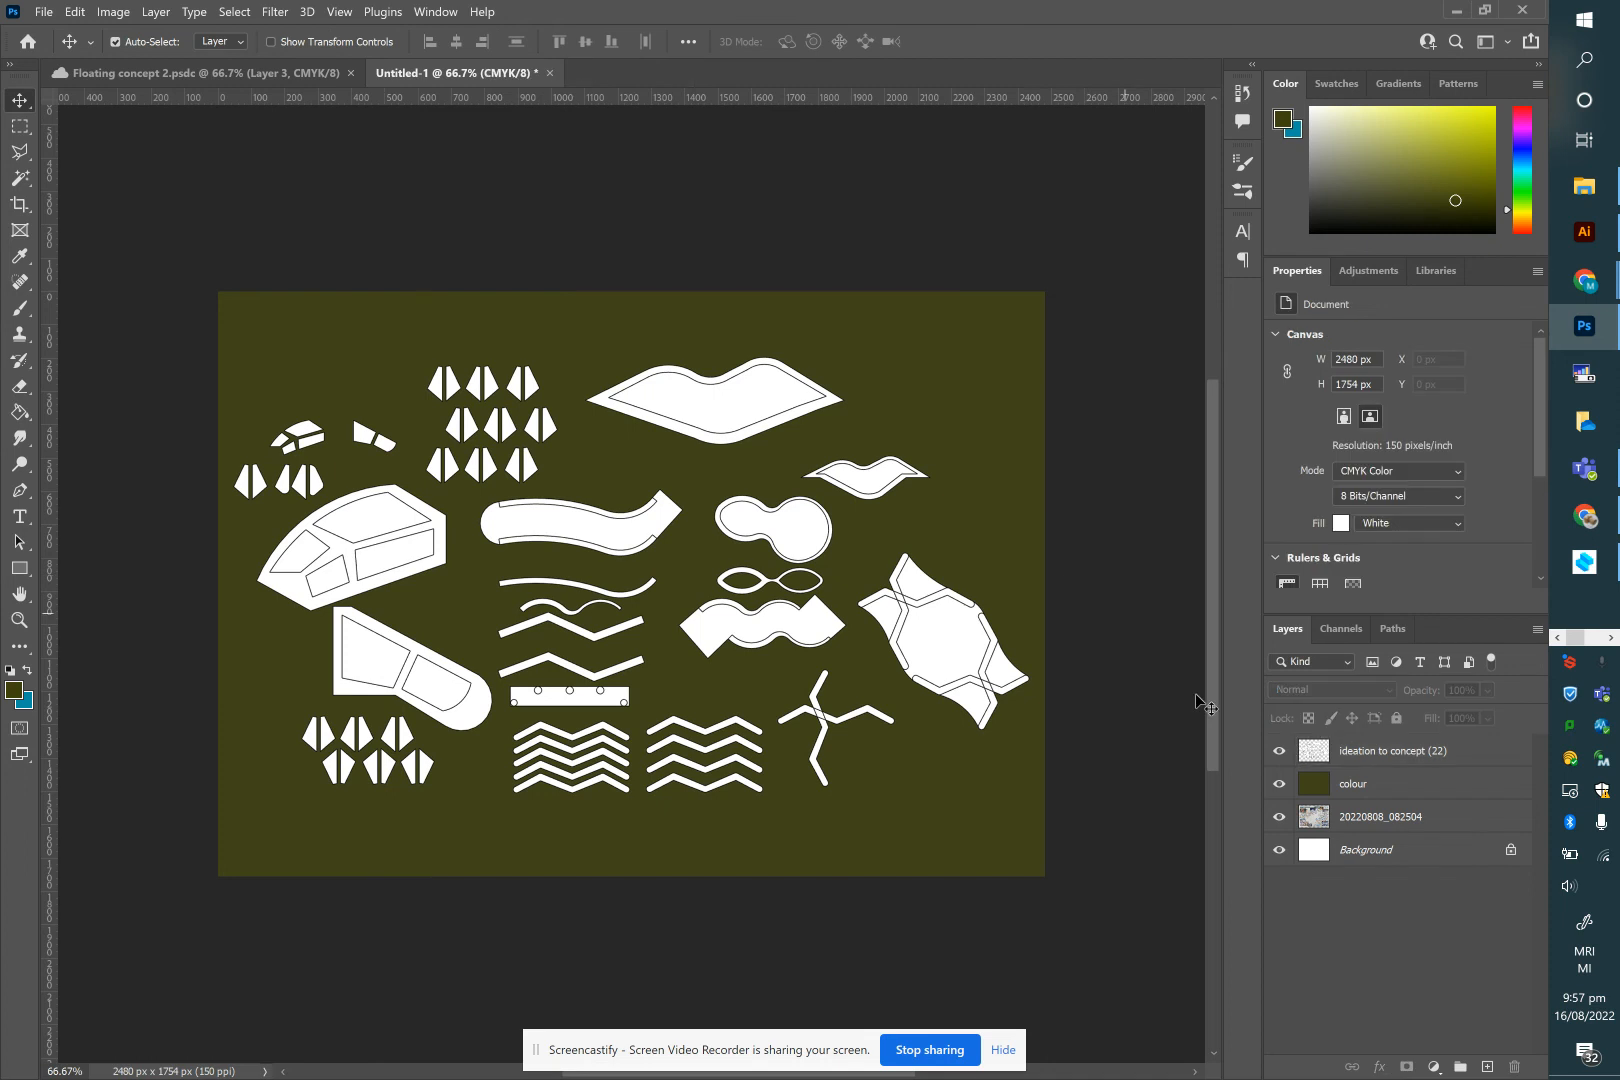
Try the Linear Burn and Multiply blend modes on the ideation to concept (22) layer
left_click(1347, 666)
left_click(1347, 658)
left_click(945, 648)
left_click(1388, 691)
left_click(1388, 685)
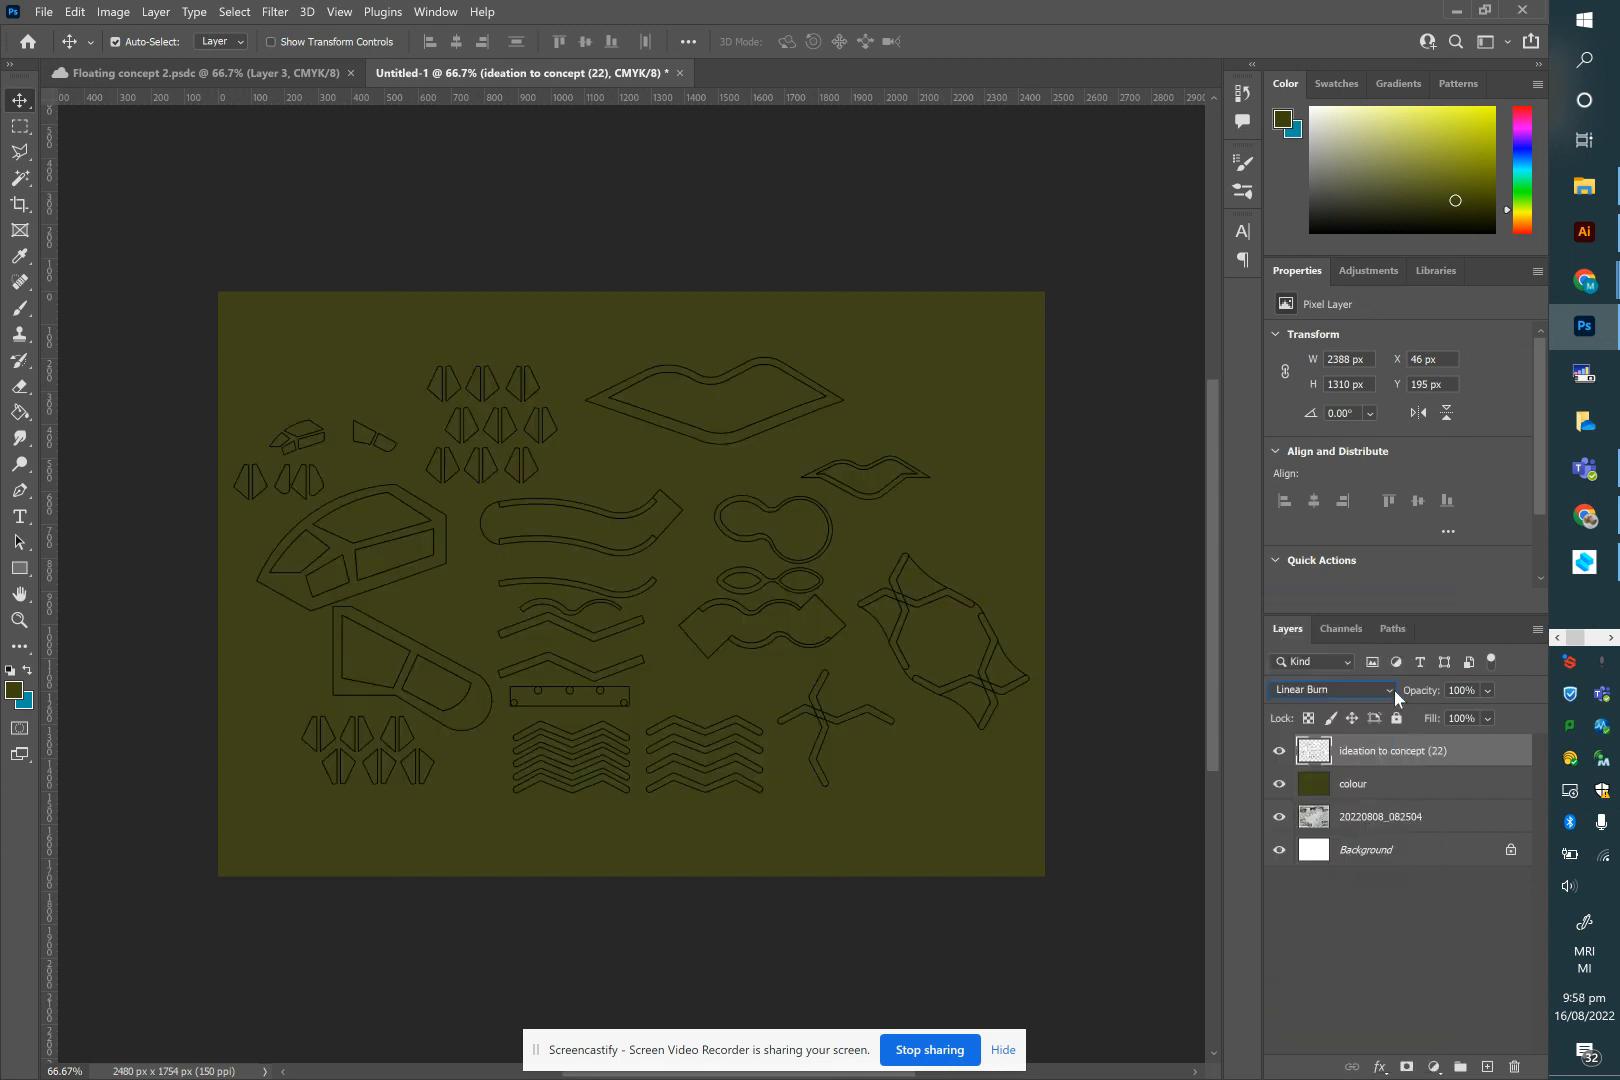
left_click(1391, 690)
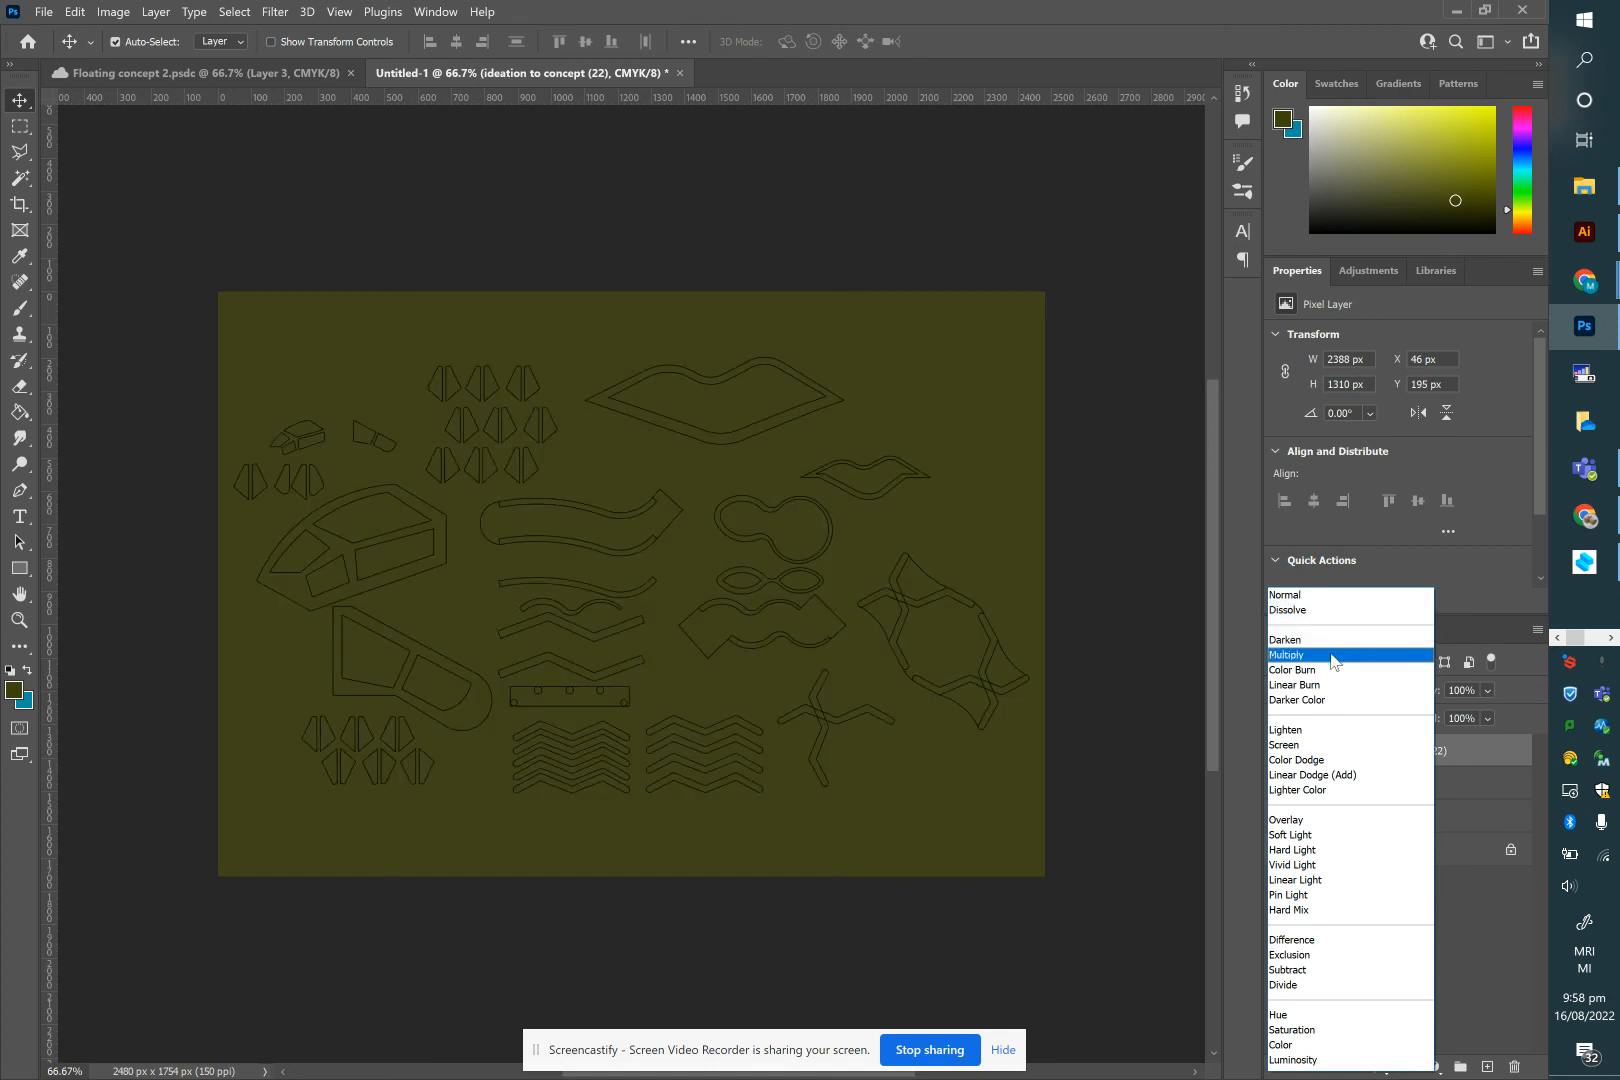
left_click(1331, 654)
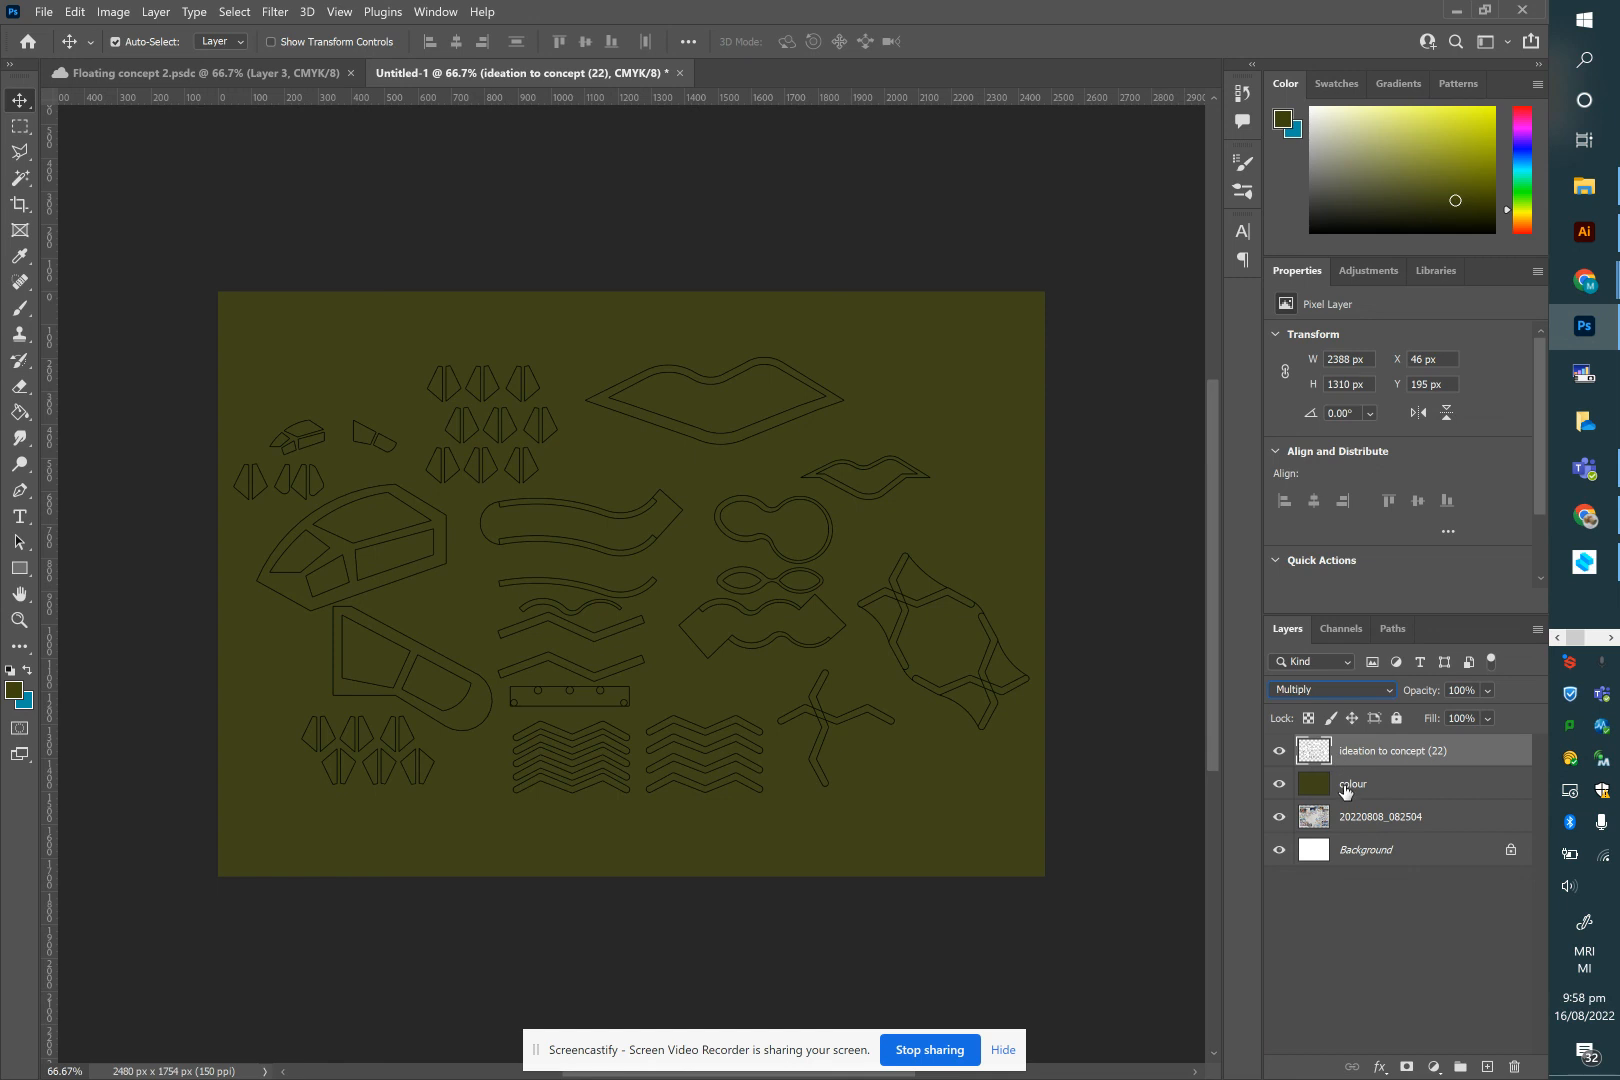
Try the sketch photo above the colour layer in Normal mode, and return the colour layer to its place above the photo
mouse_move(1345, 791)
left_mouse_down()
mouse_move(1344, 750)
mouse_move(1343, 812)
mouse_move(1342, 772)
left_mouse_up()
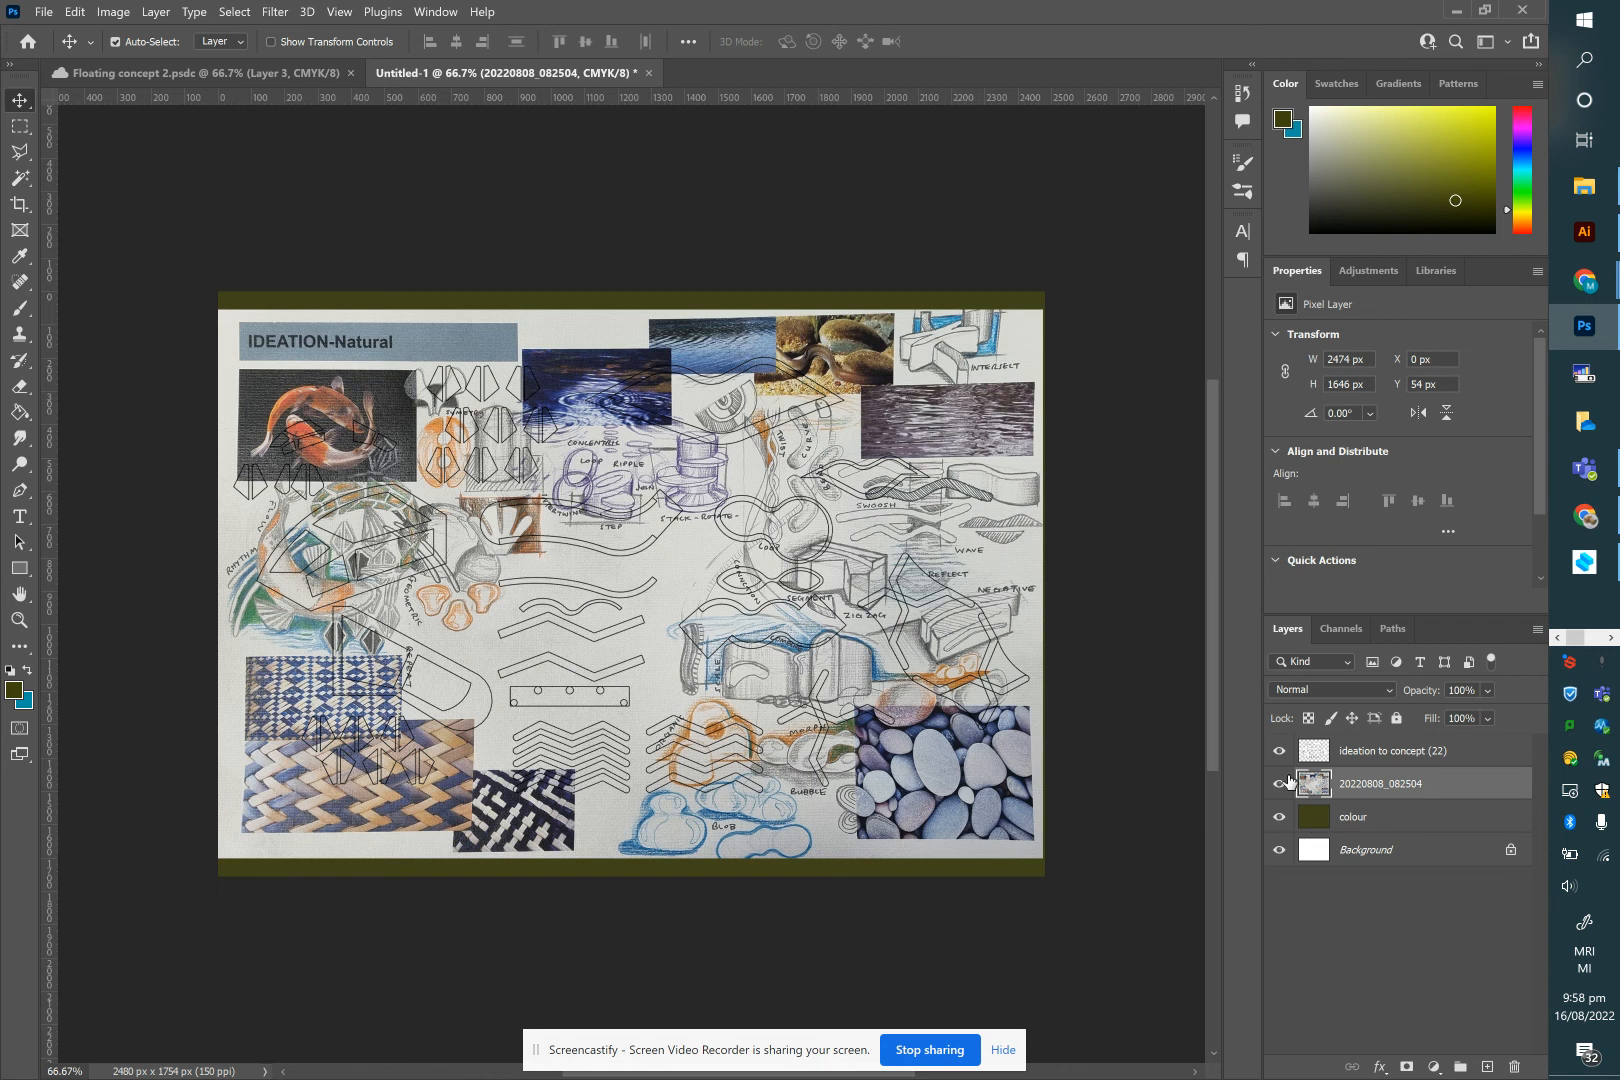
left_click(1383, 690)
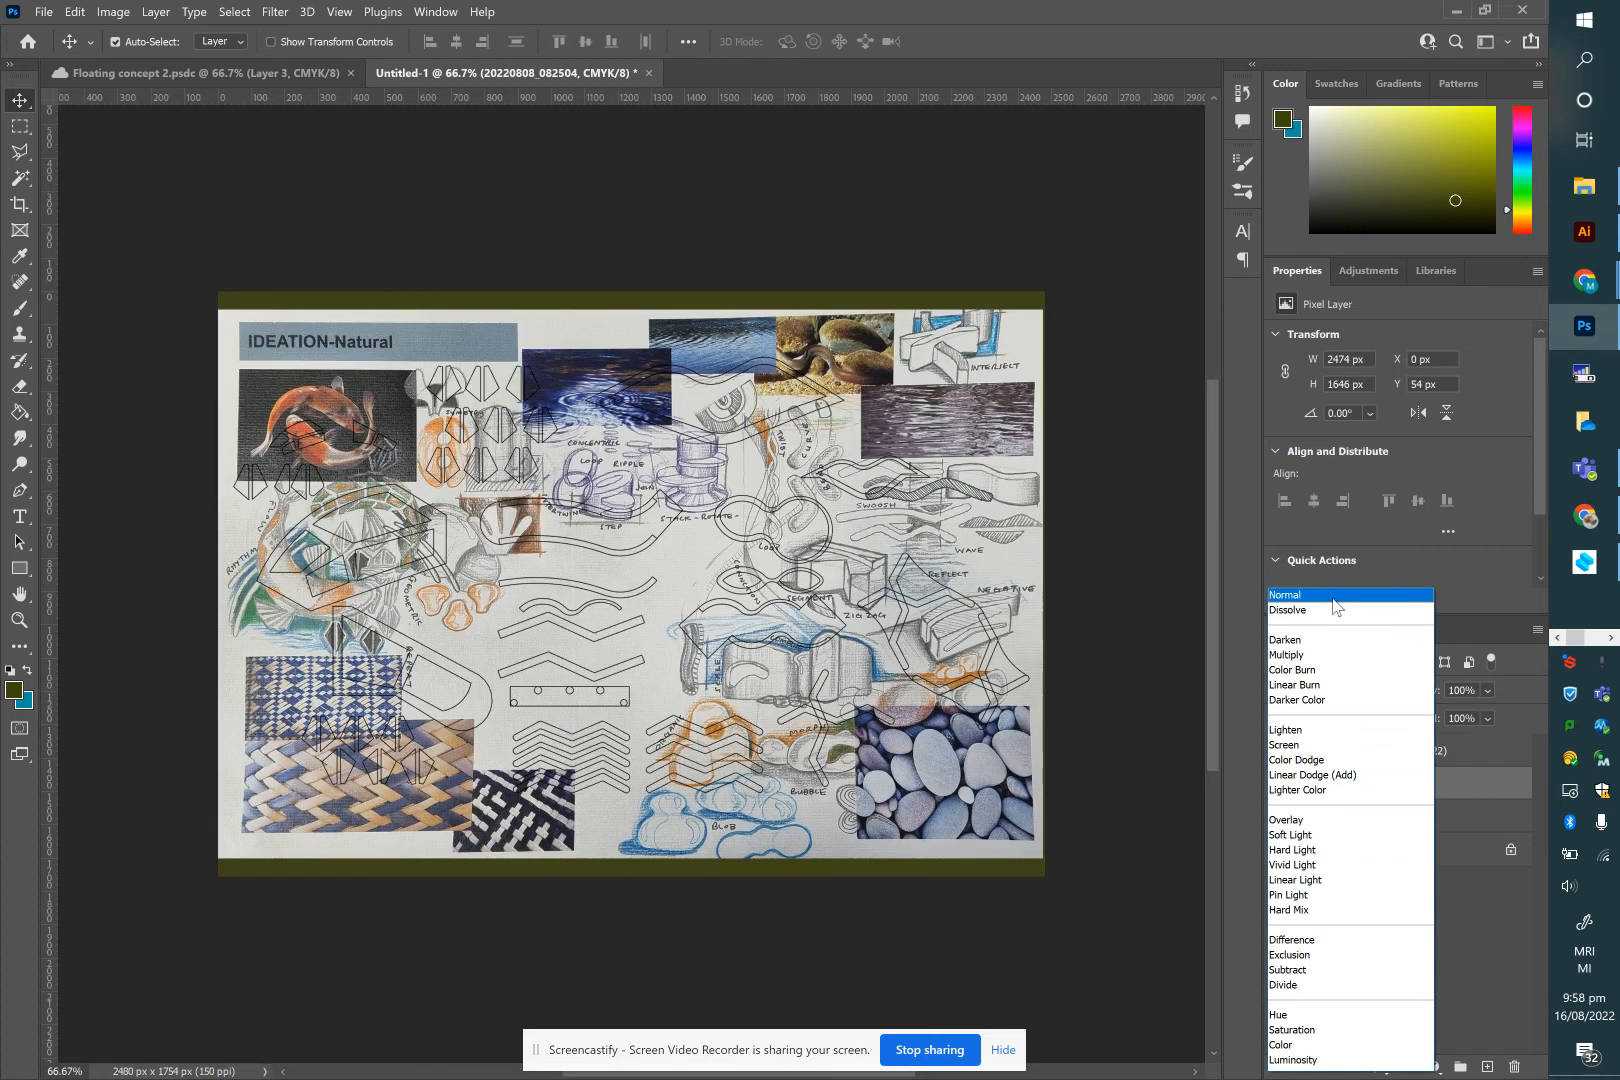
left_click(1336, 596)
left_click_drag(1352, 812, 1365, 782)
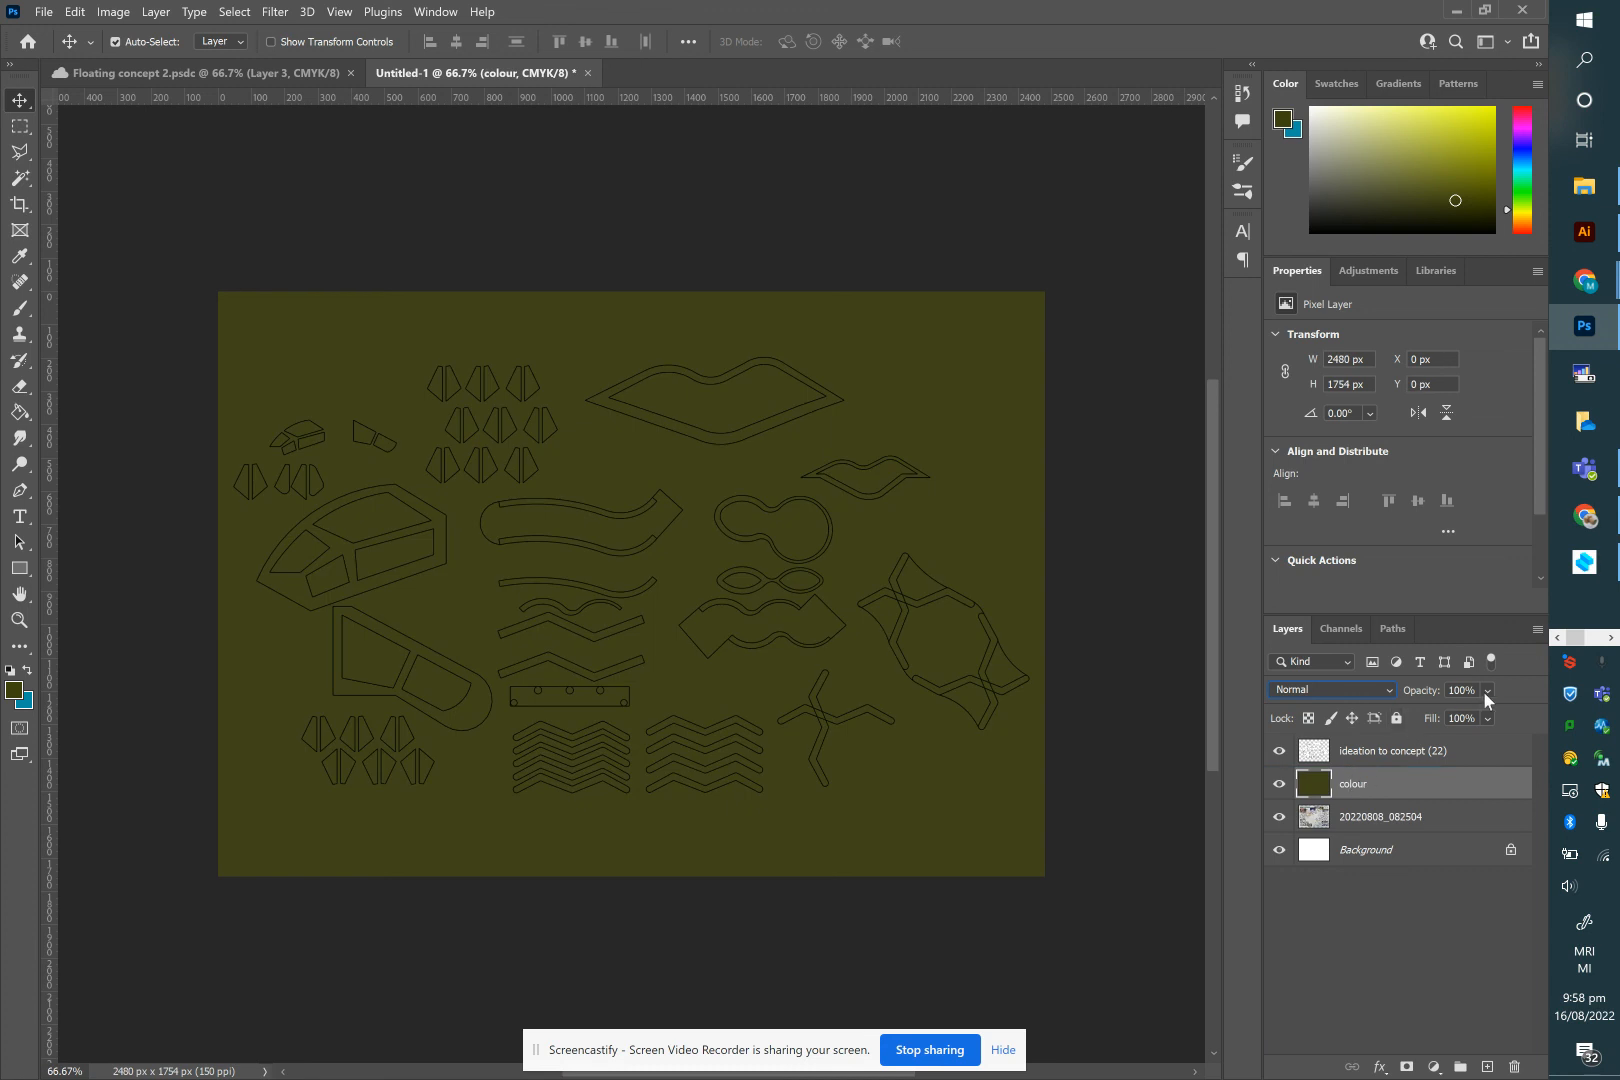
Lower the colour layer's opacity to 49% and set the ideation to concept (22) layer's blend mode to Divide
left_click_drag(1488, 716, 1482, 715)
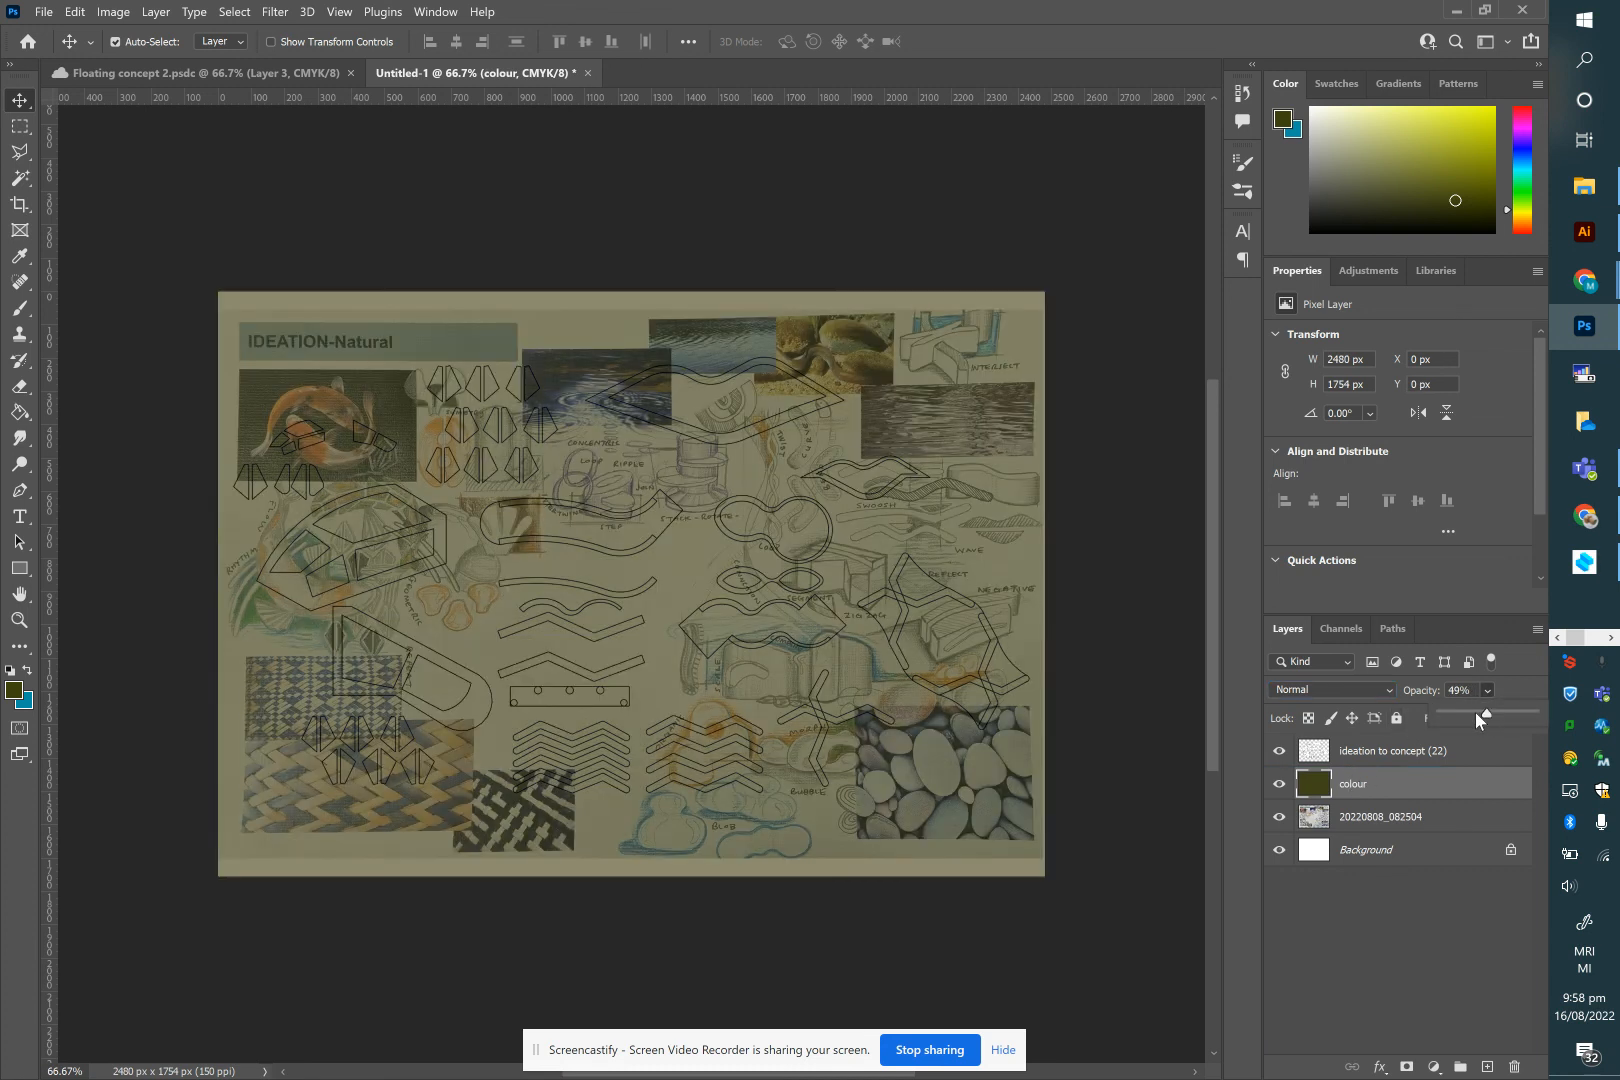
left_click(1383, 756)
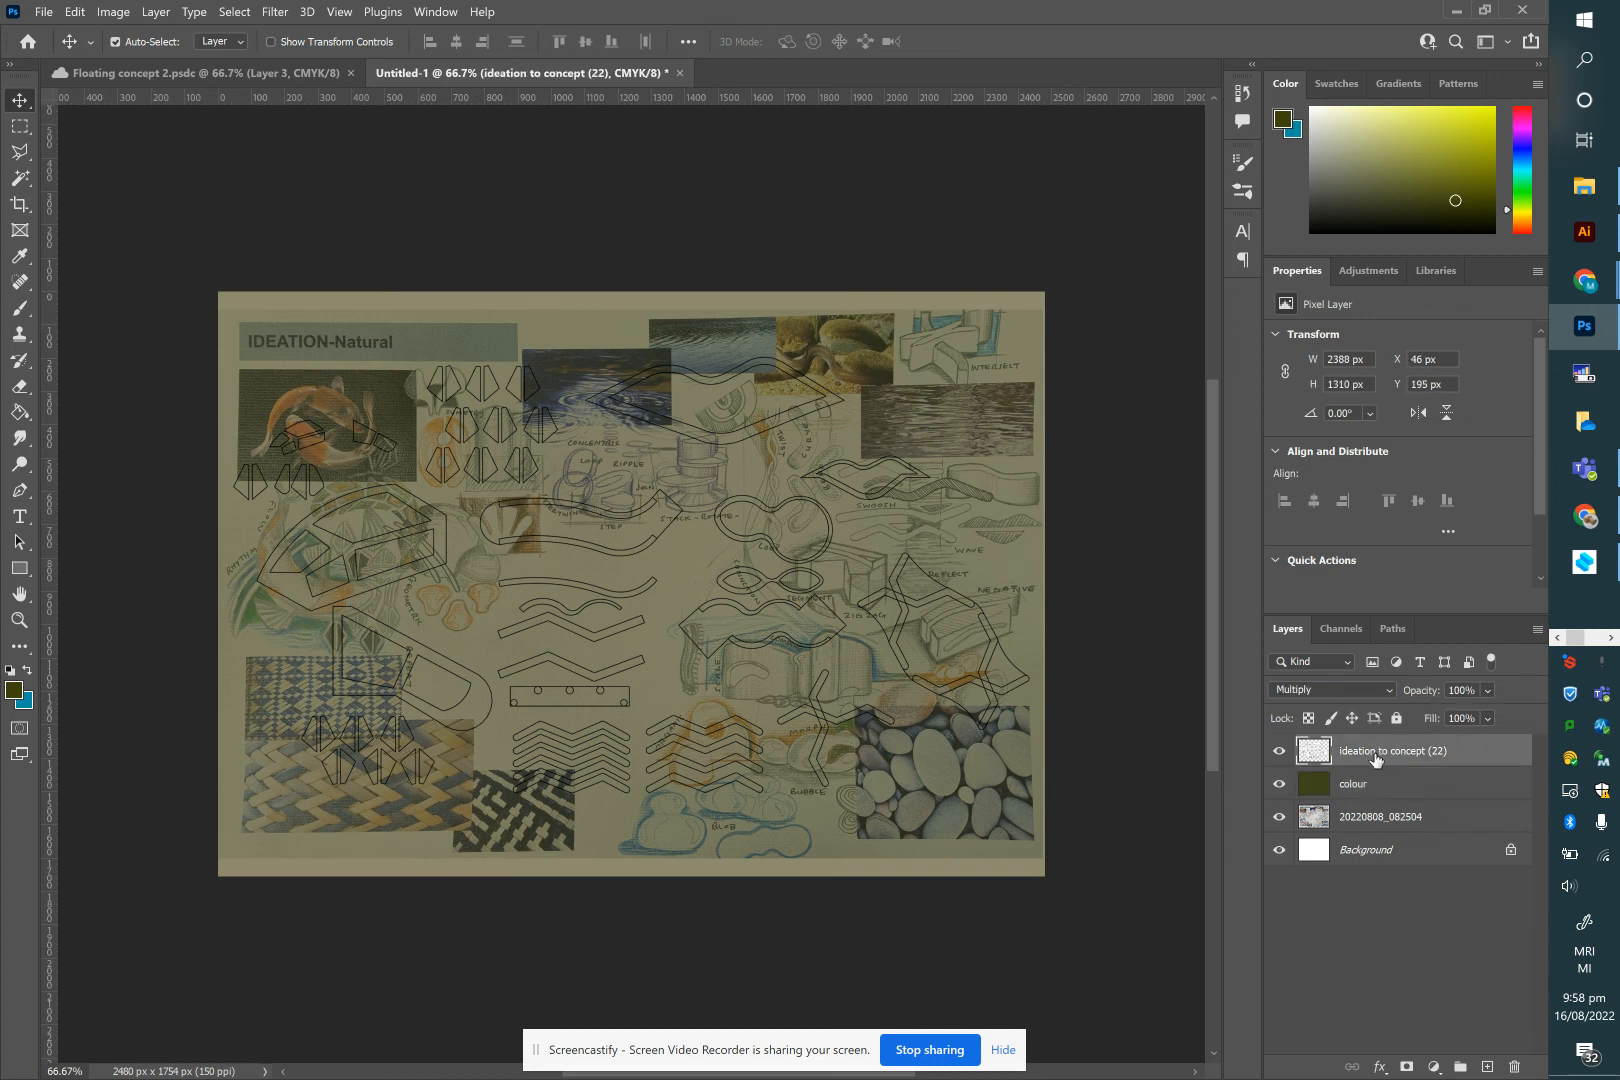
left_click(1388, 689)
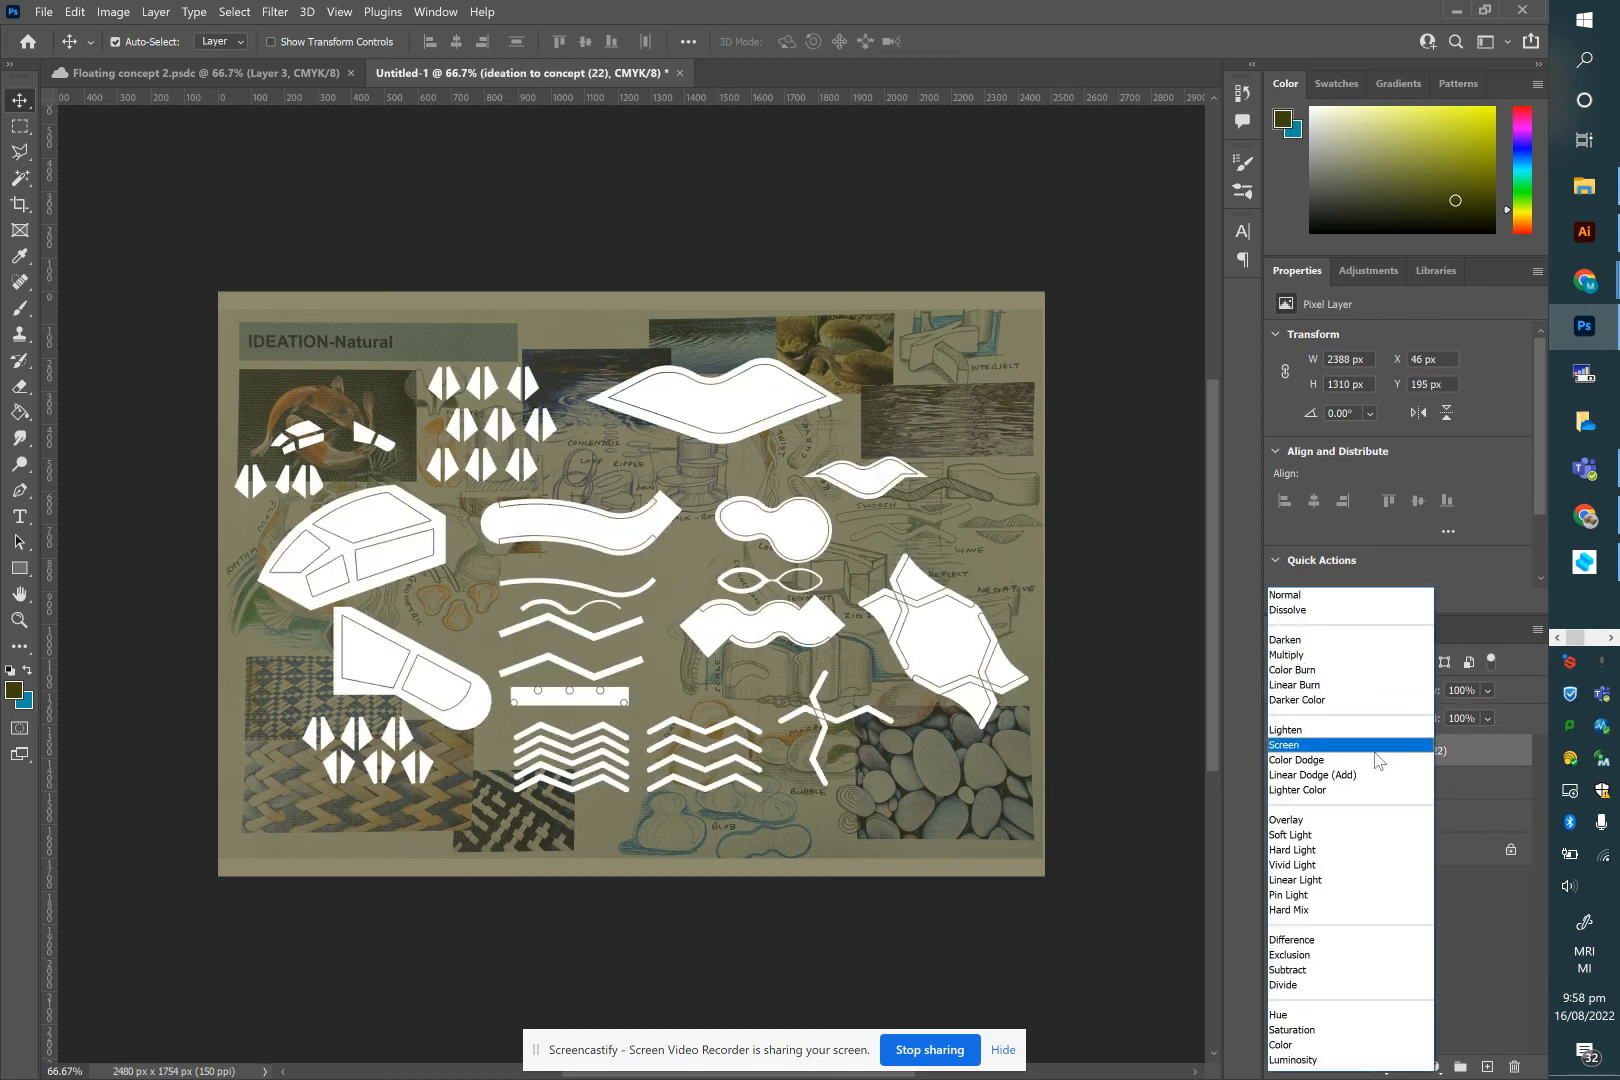
left_click(1365, 986)
Set the opacity of the sketch photo layer to 66% and of the colour layer to 57%
left_click(1403, 820)
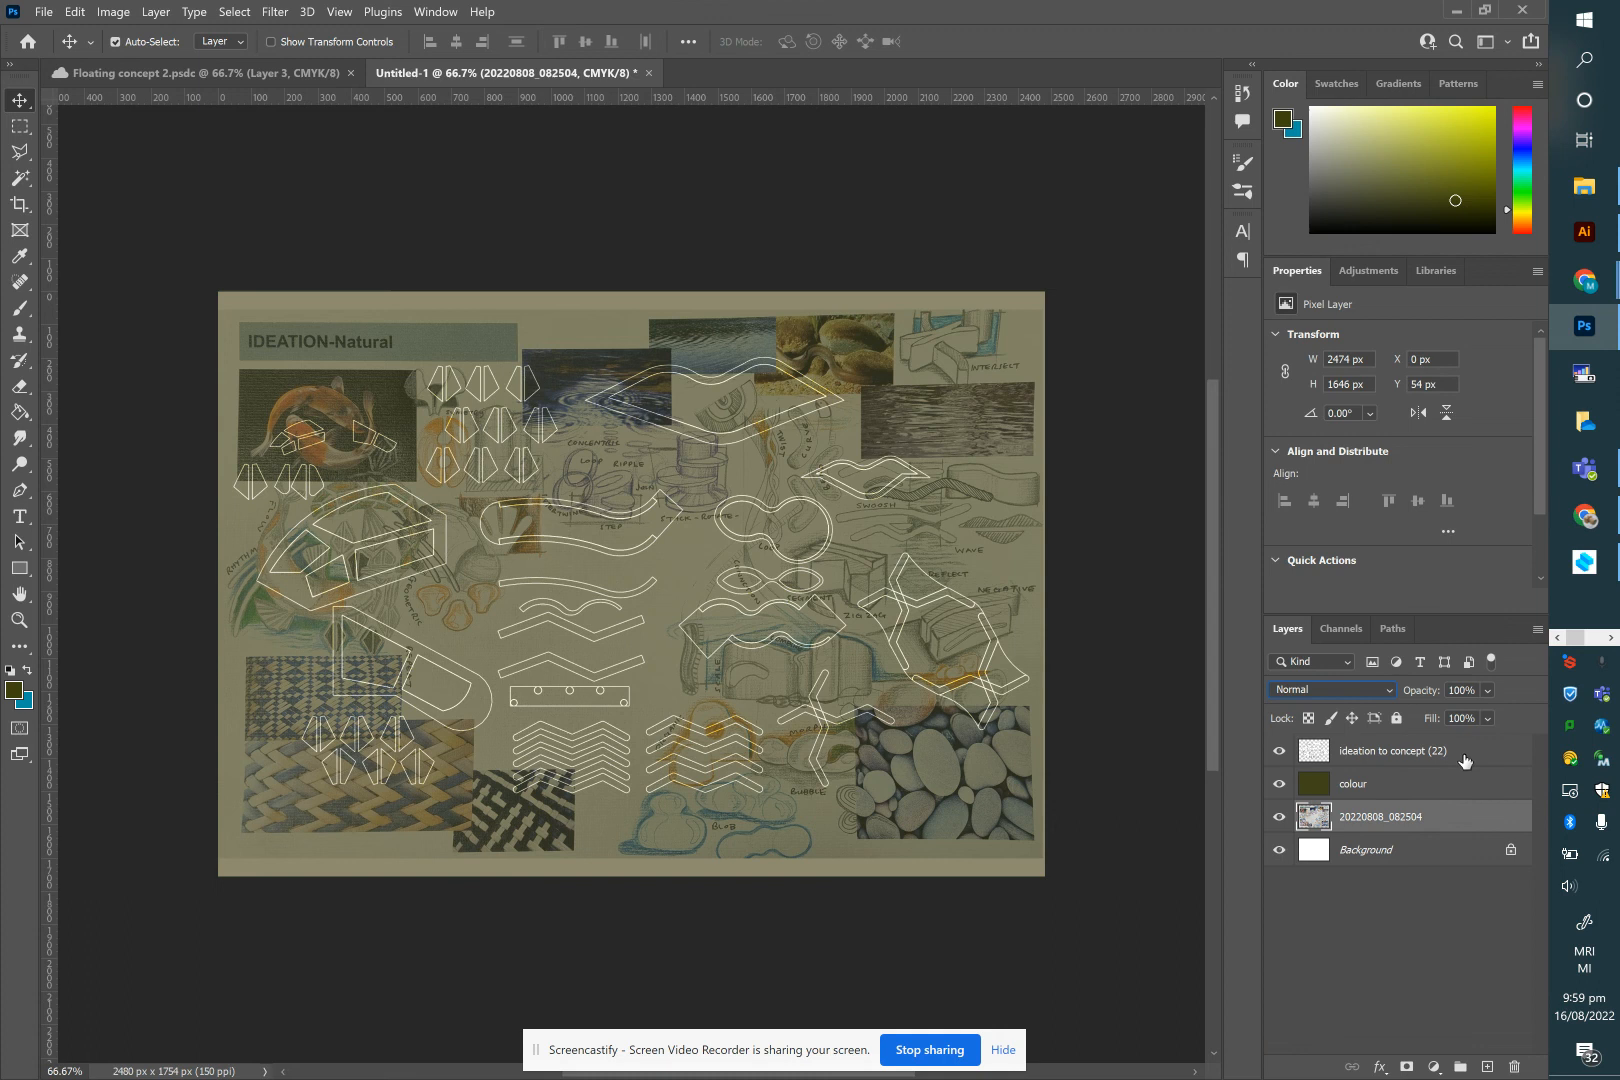
left_click(1488, 691)
left_click(1514, 713)
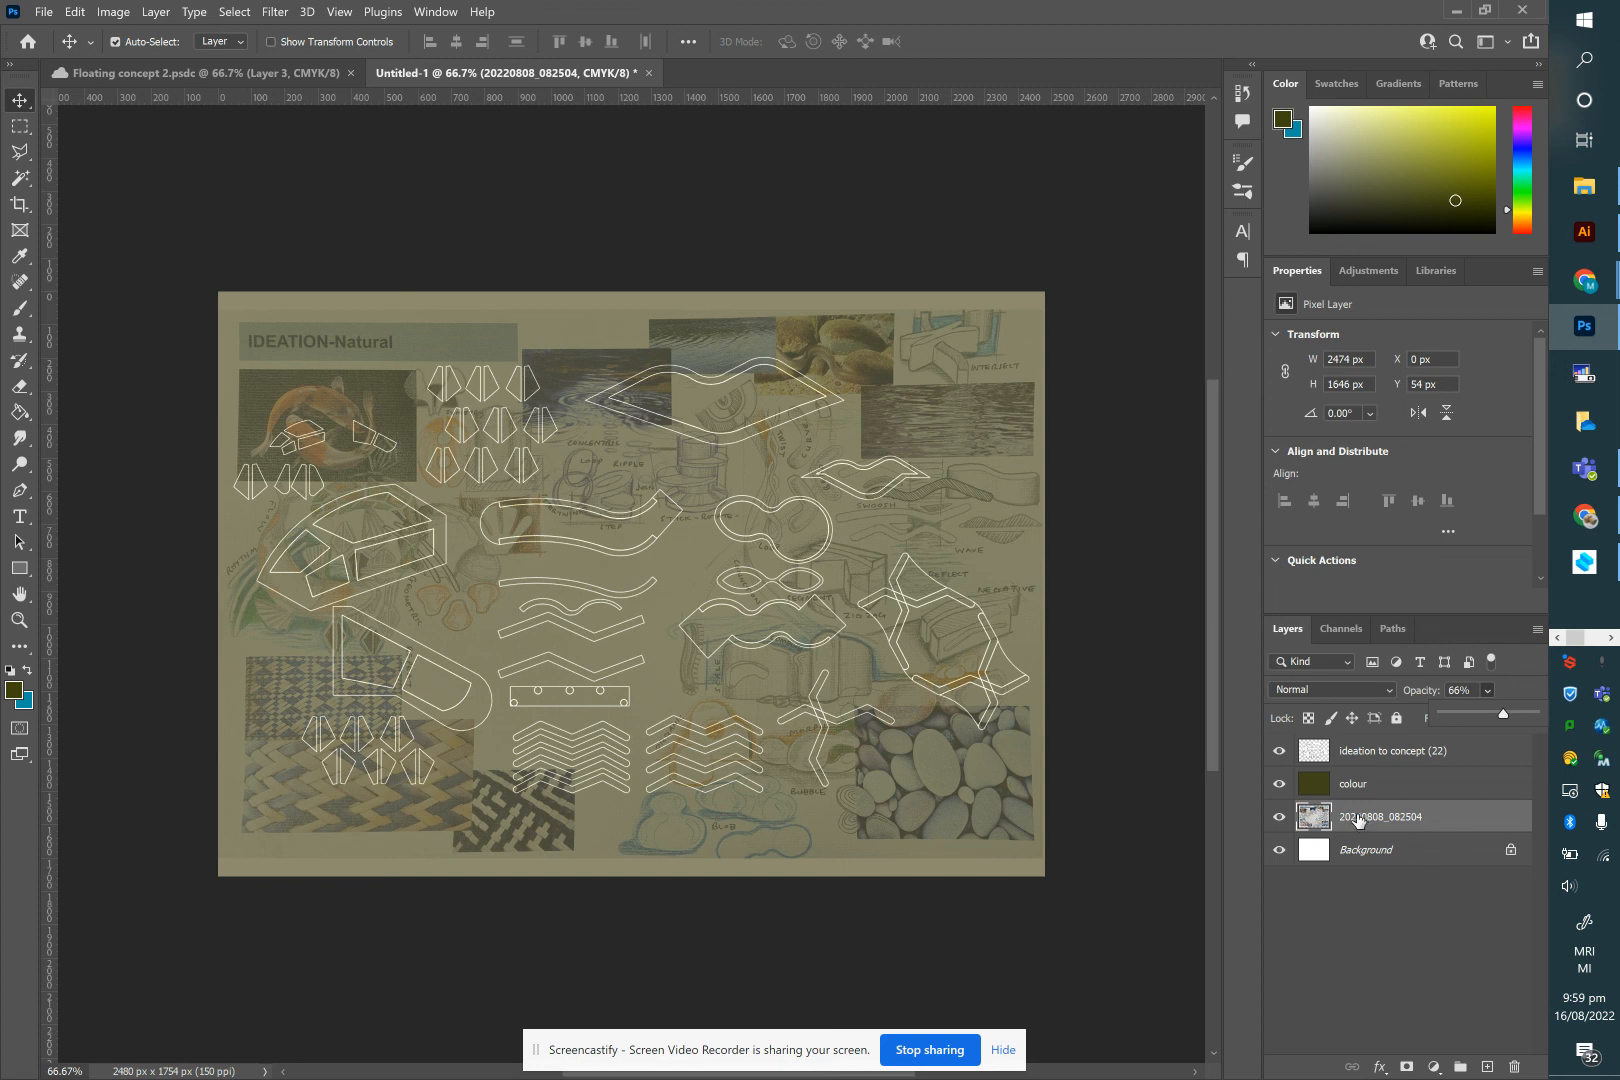
left_click(1368, 788)
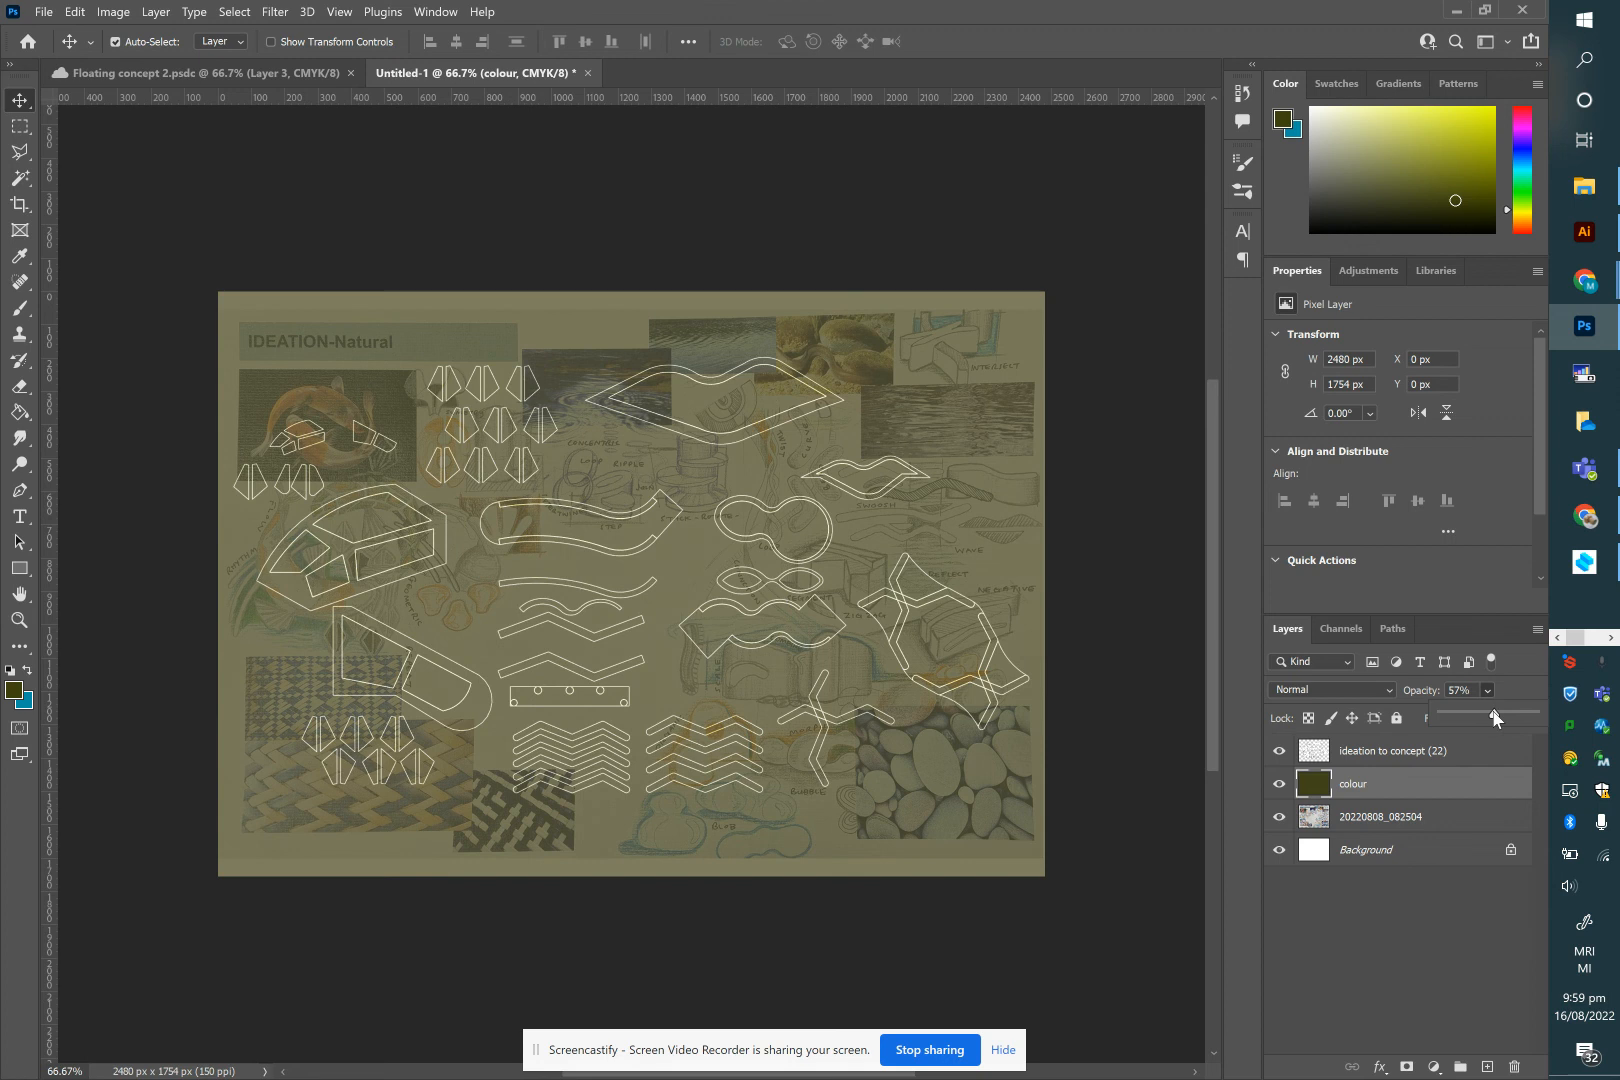
Review the blend mode options of the ideation to concept (22) layer and keep Divide
left_click(1356, 752)
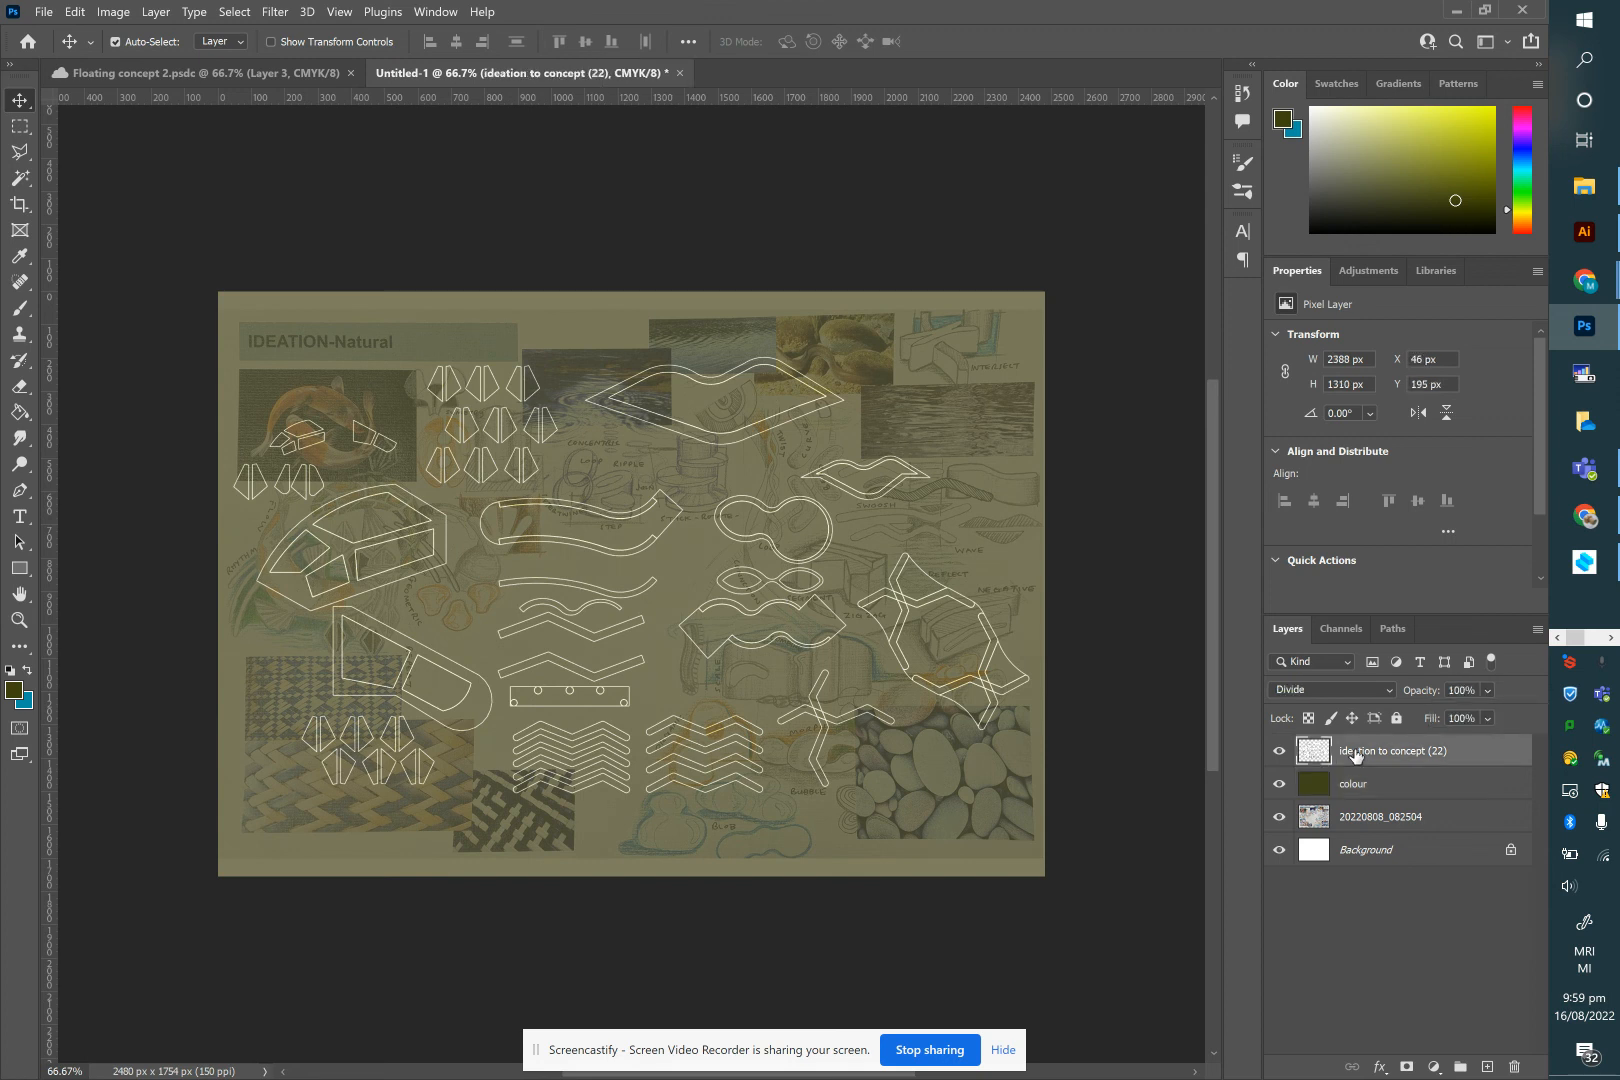
left_click(1387, 690)
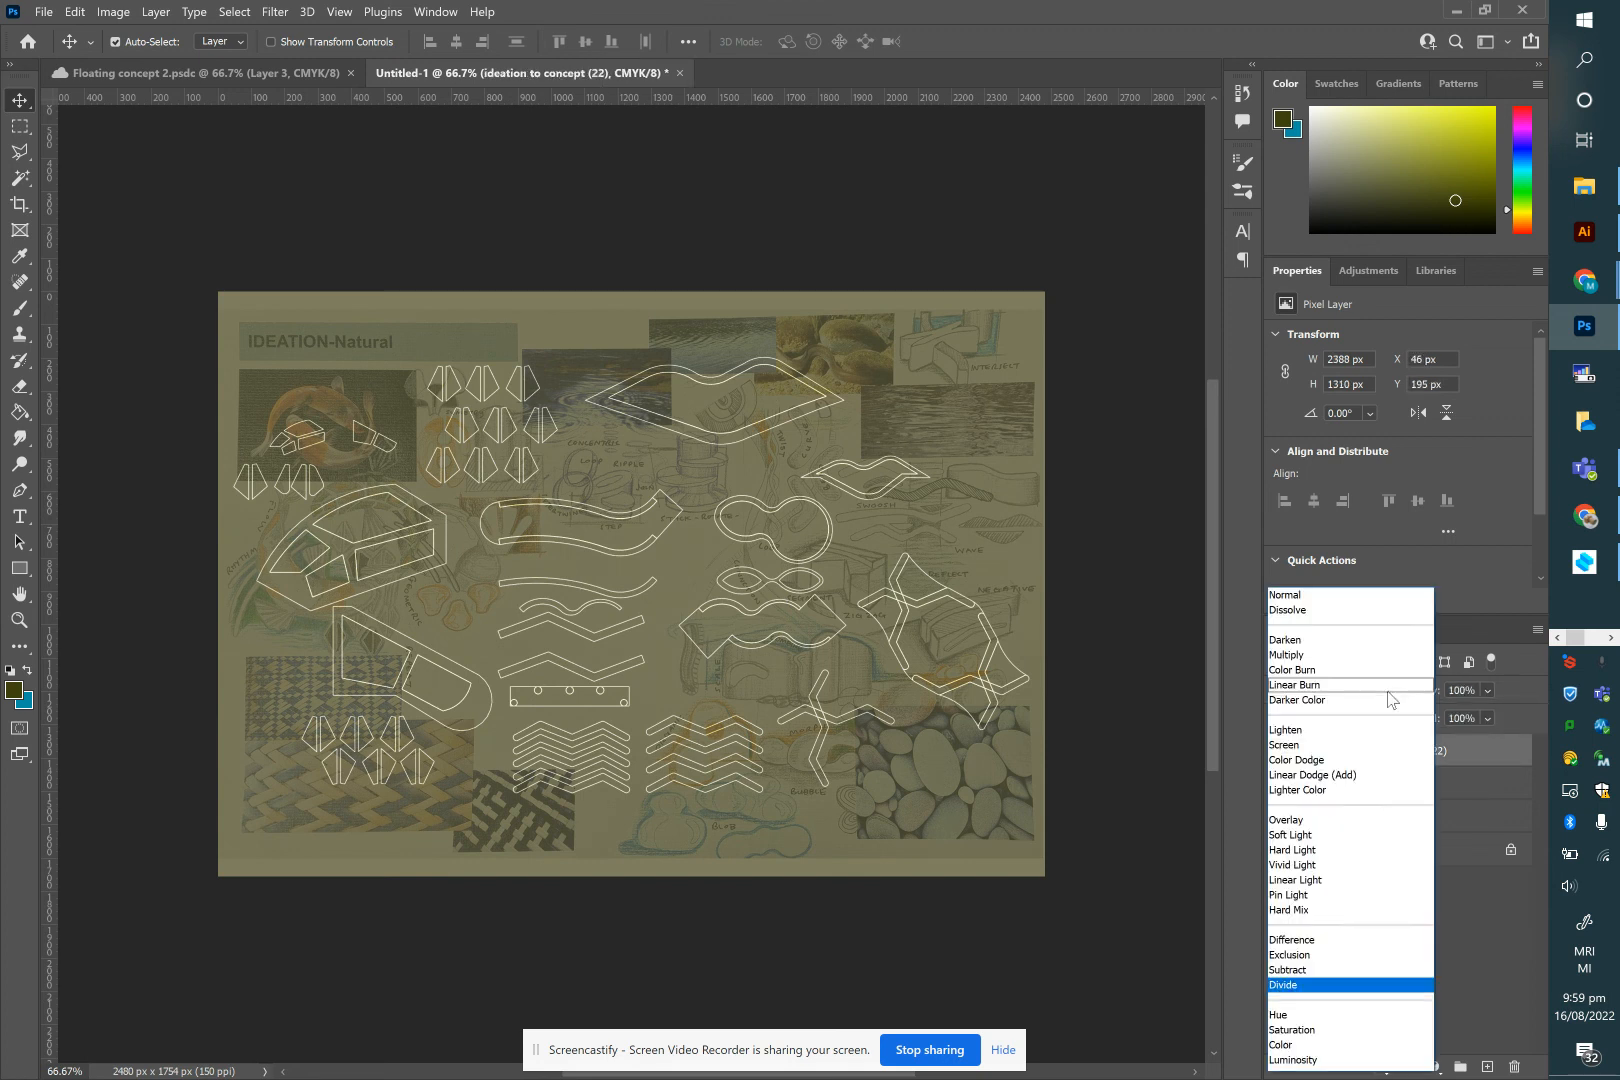
left_click(1320, 988)
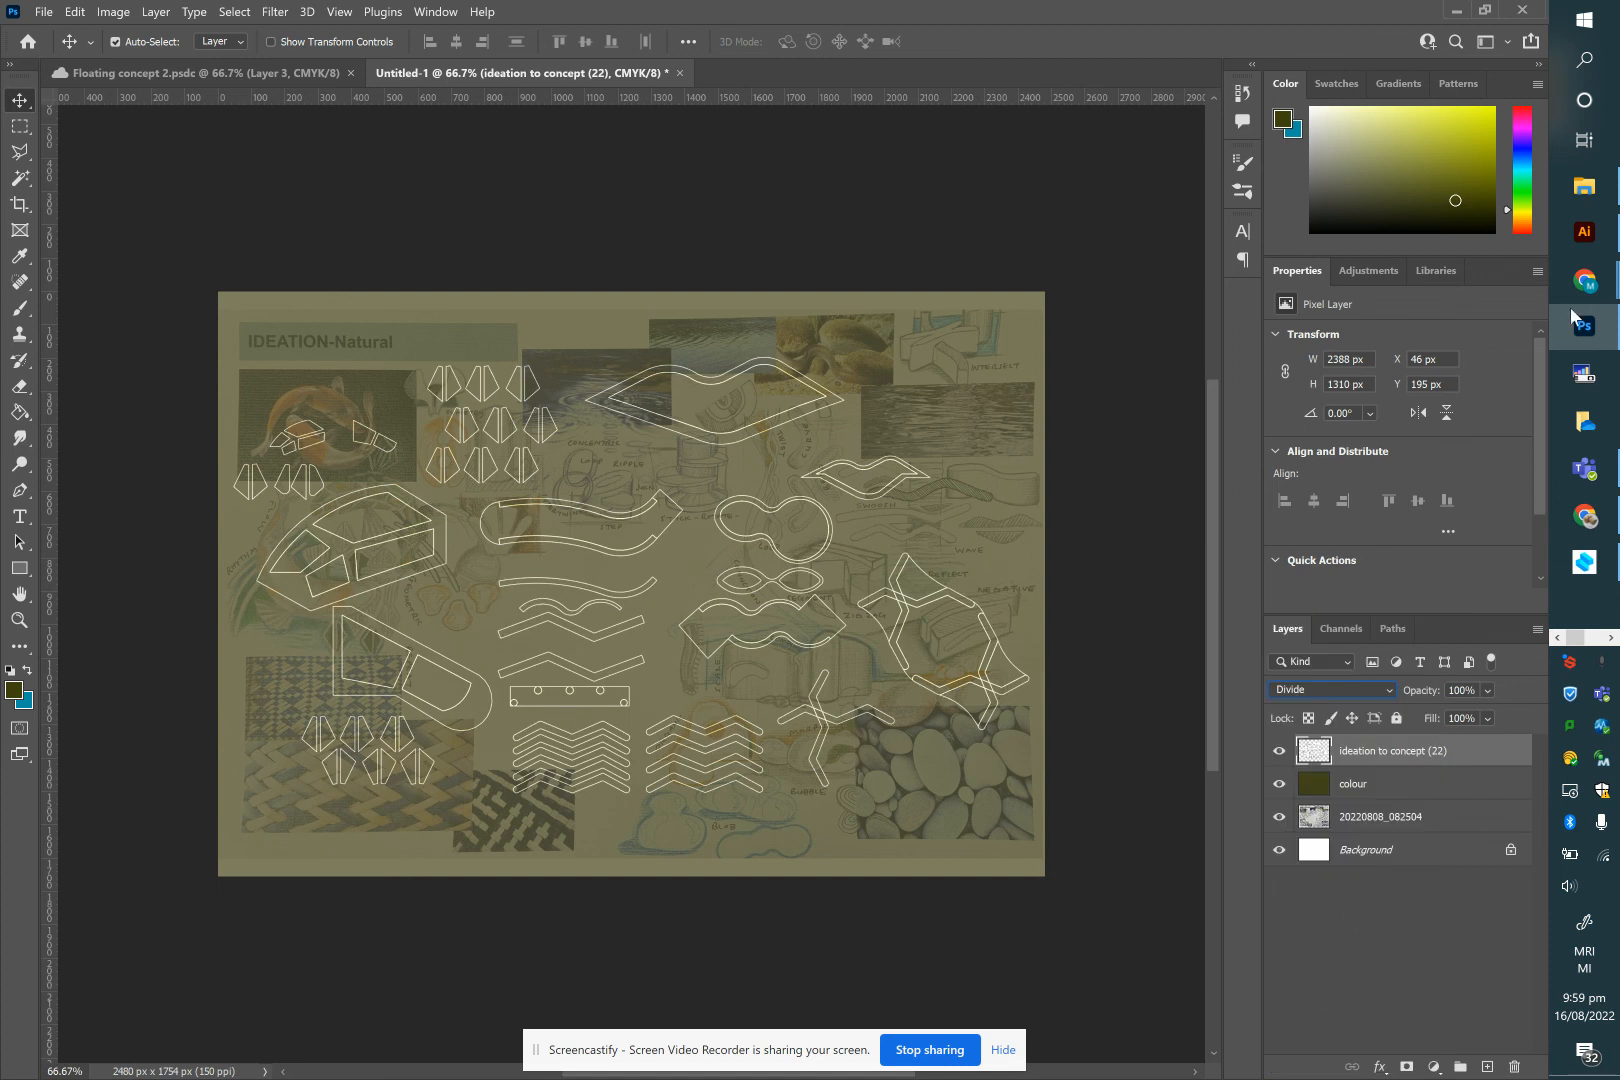
mouse_move(1585, 281)
left_click(1465, 213)
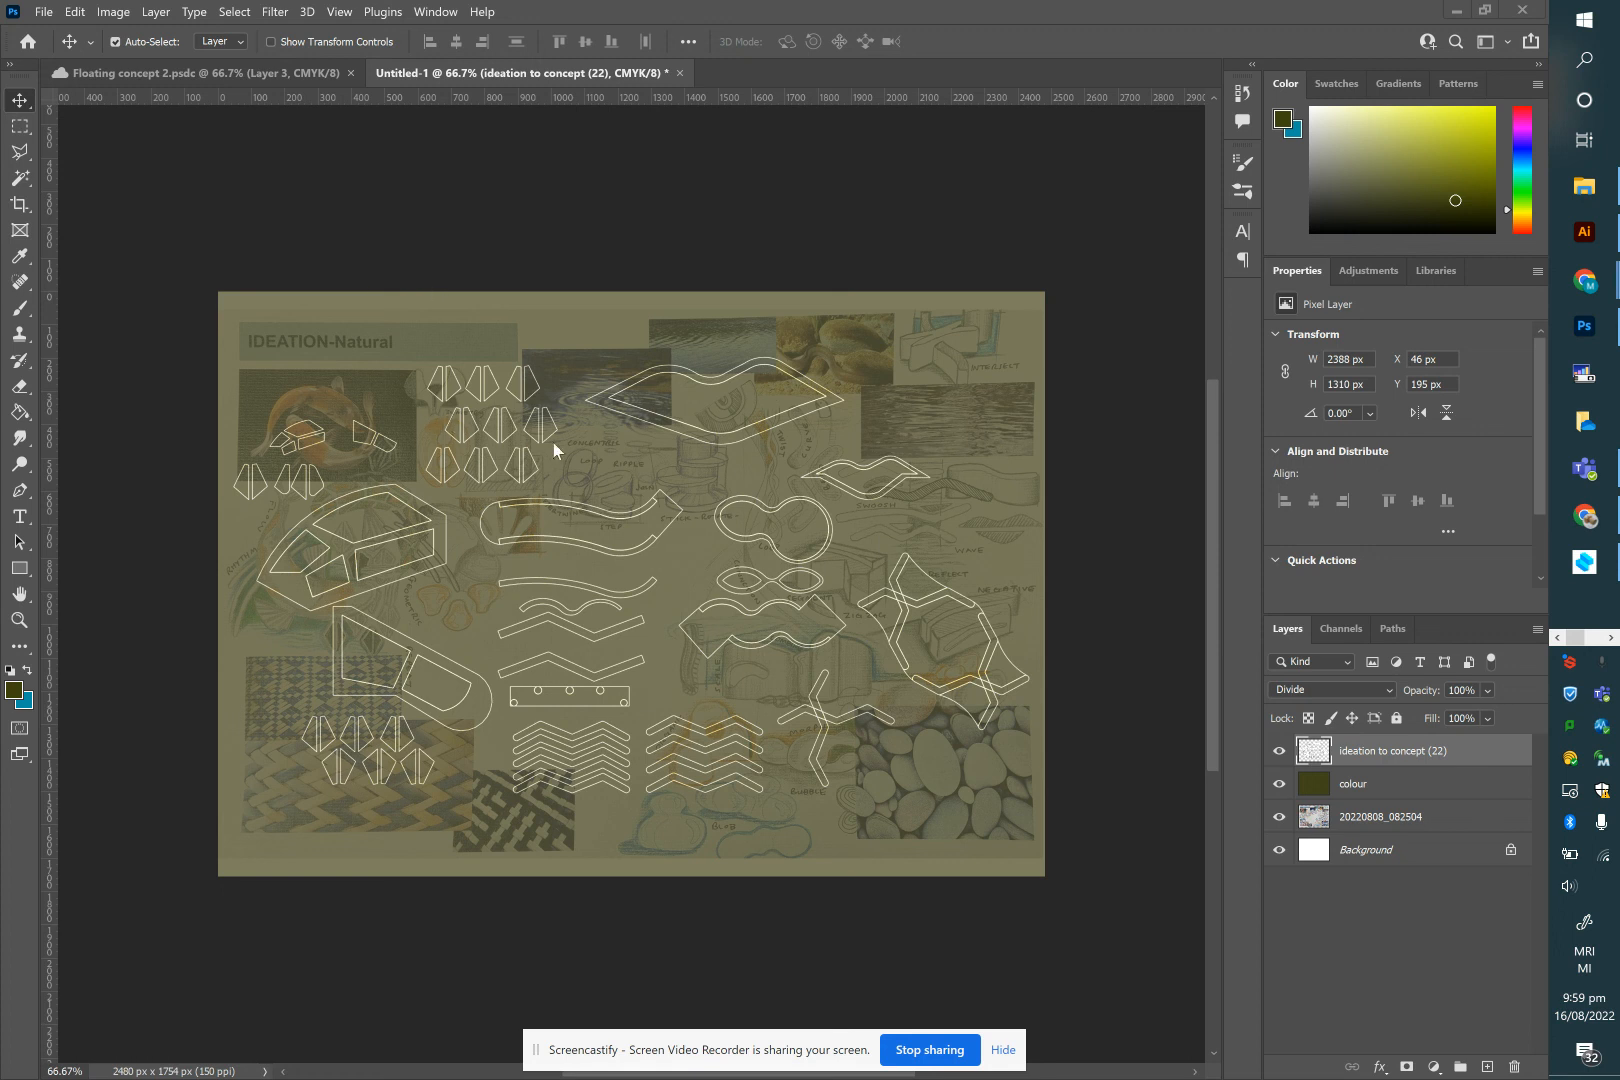
left_click(1353, 784)
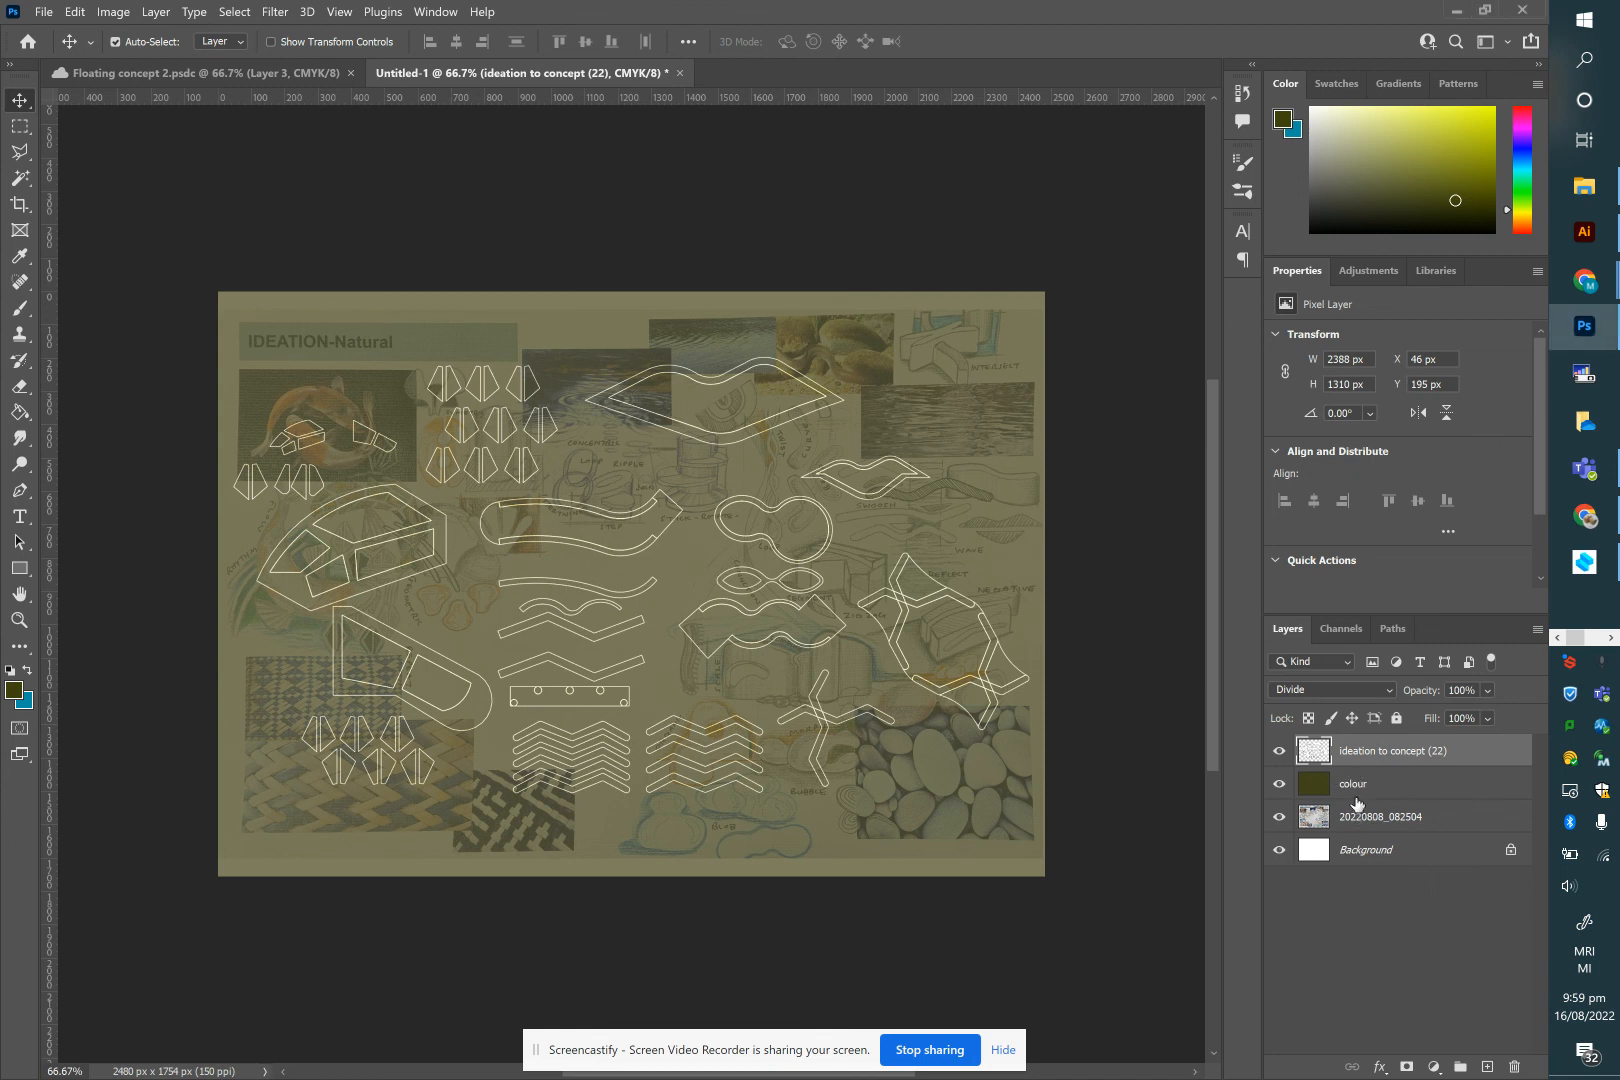
left_click(1356, 790)
left_click(1352, 757)
left_click(44, 12)
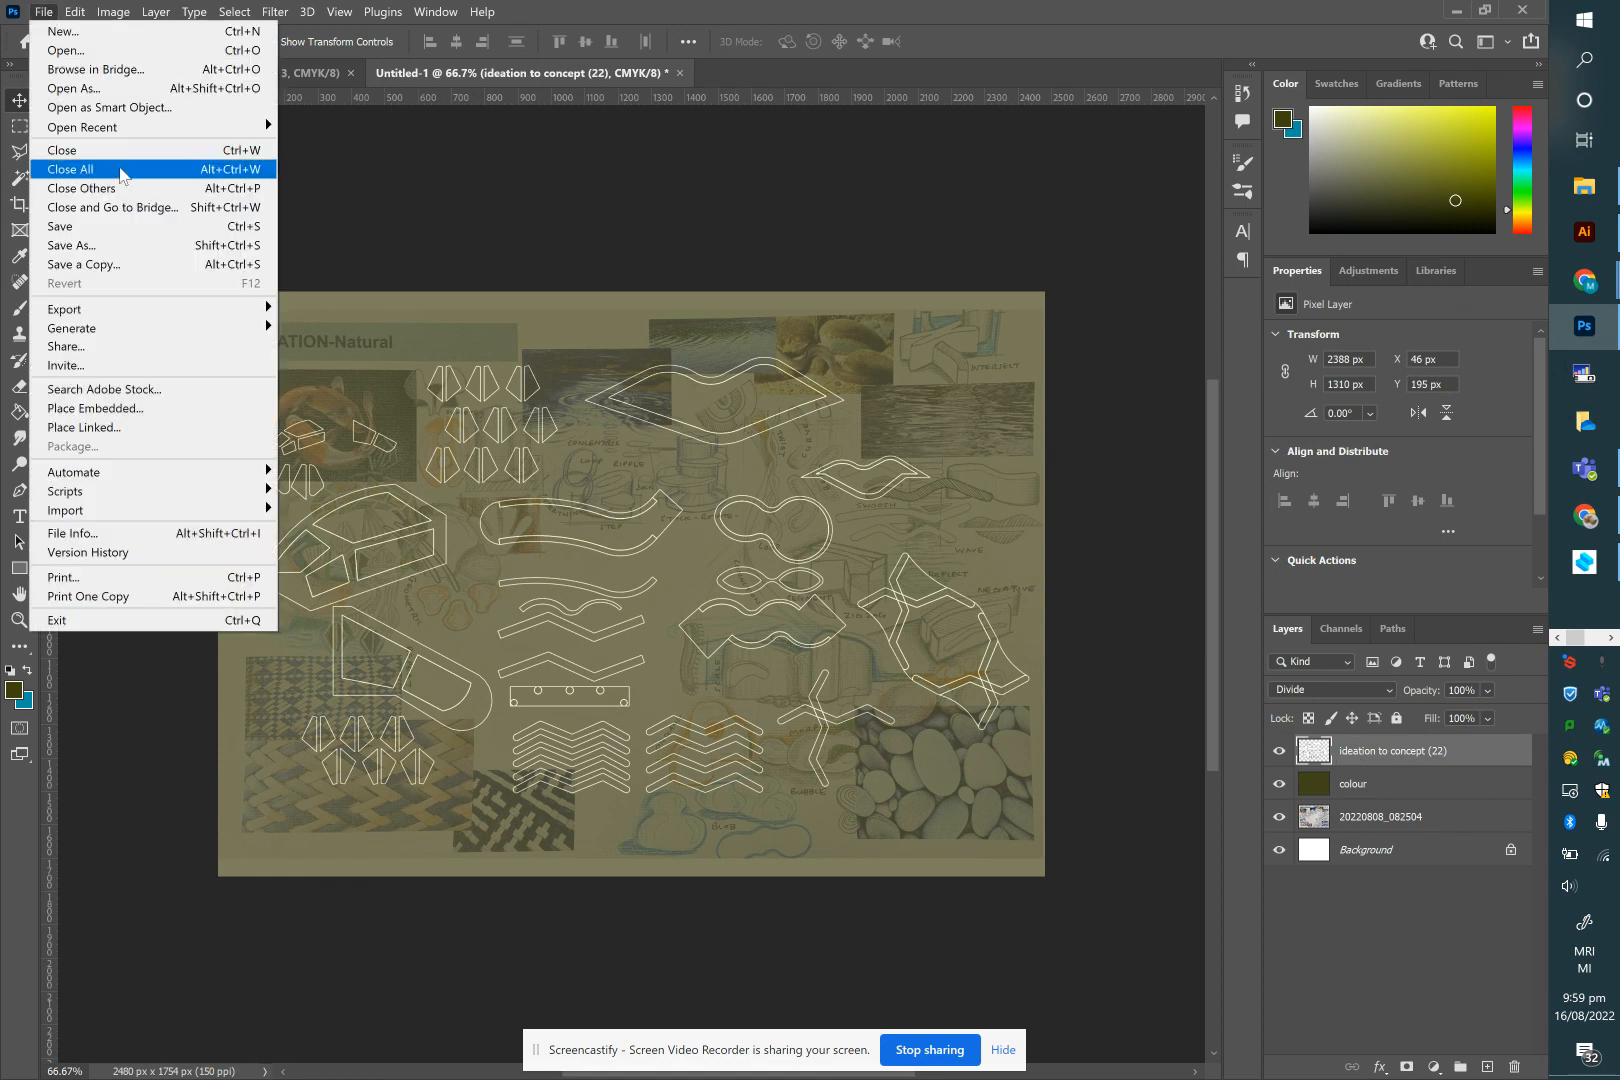
mouse_move(128, 319)
left_click(310, 326)
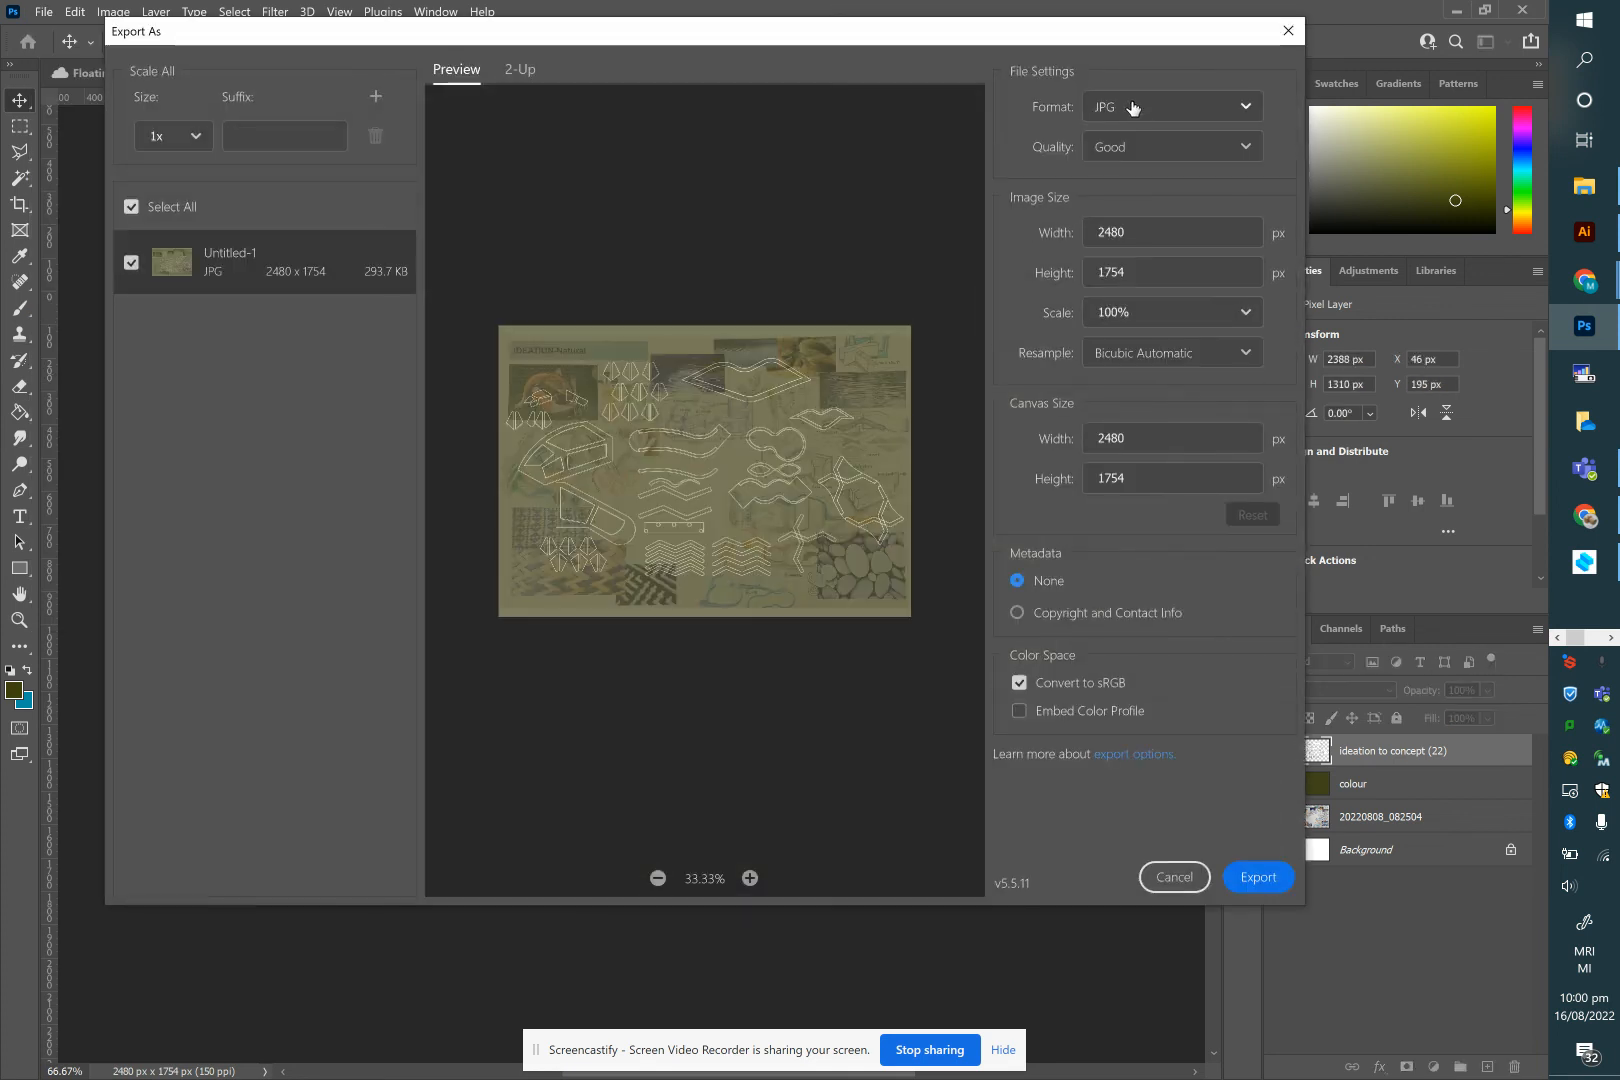
left_click(1180, 876)
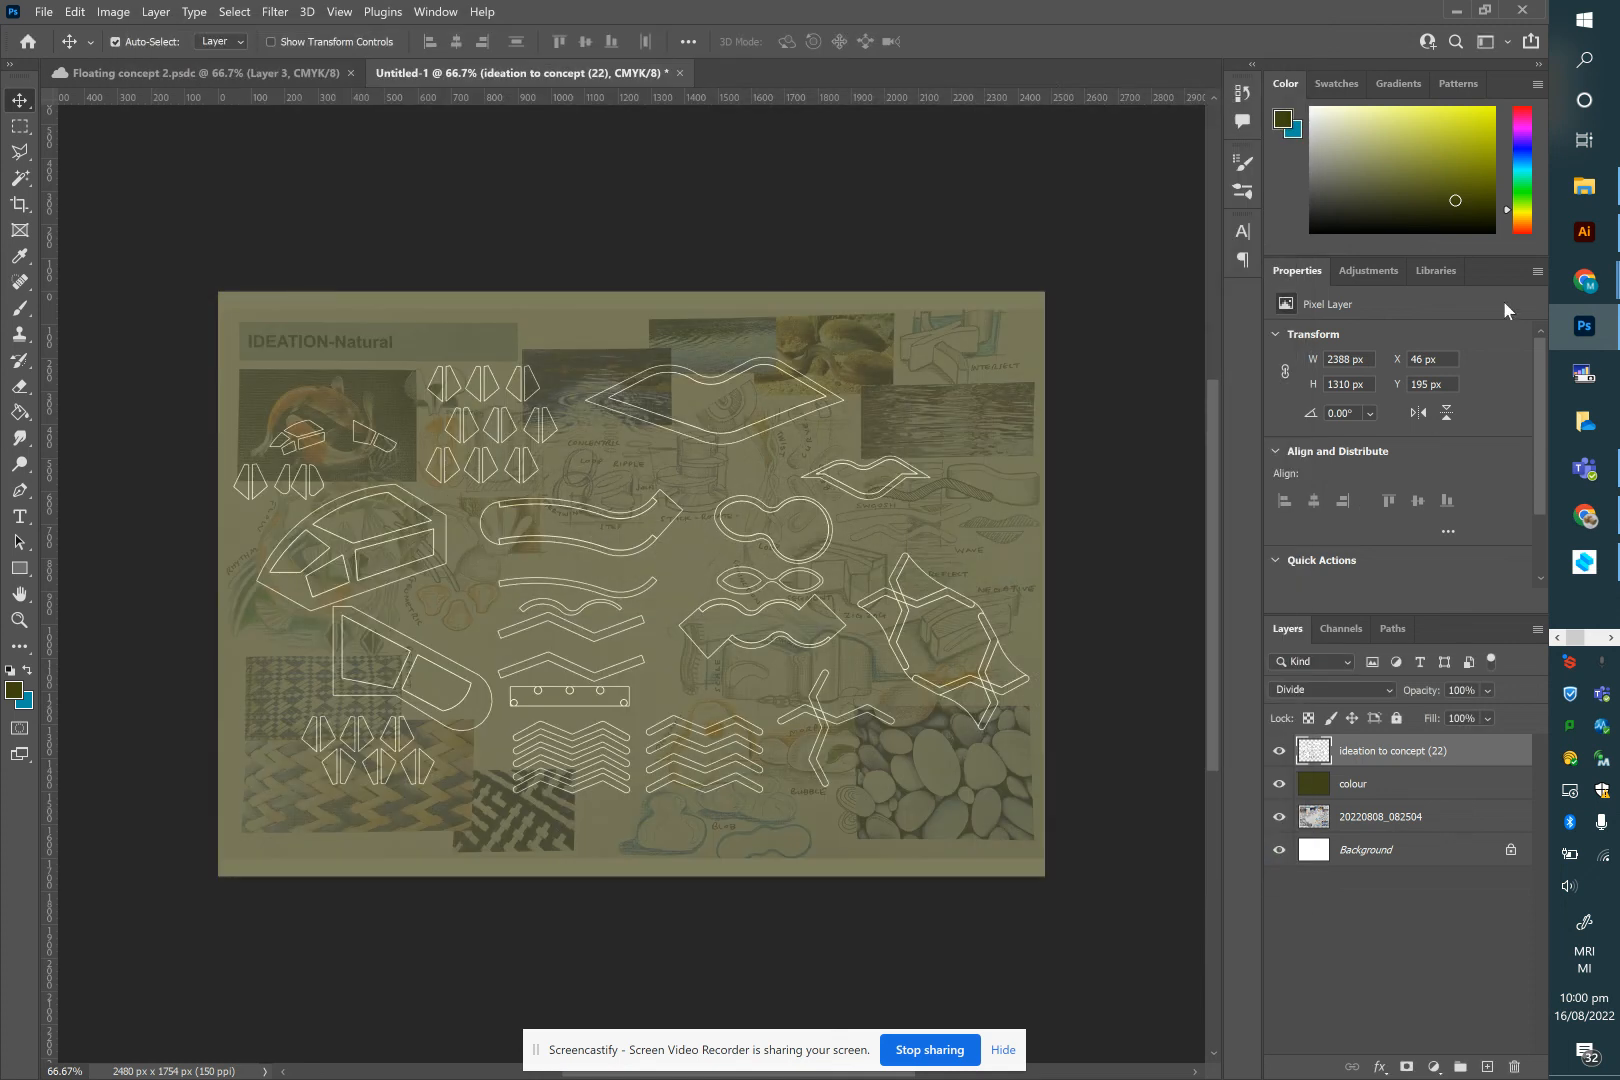
Switch to Chrome and view the Ideation Exploration slide of the Year 12 Floating architecture presentation
mouse_move(1574, 286)
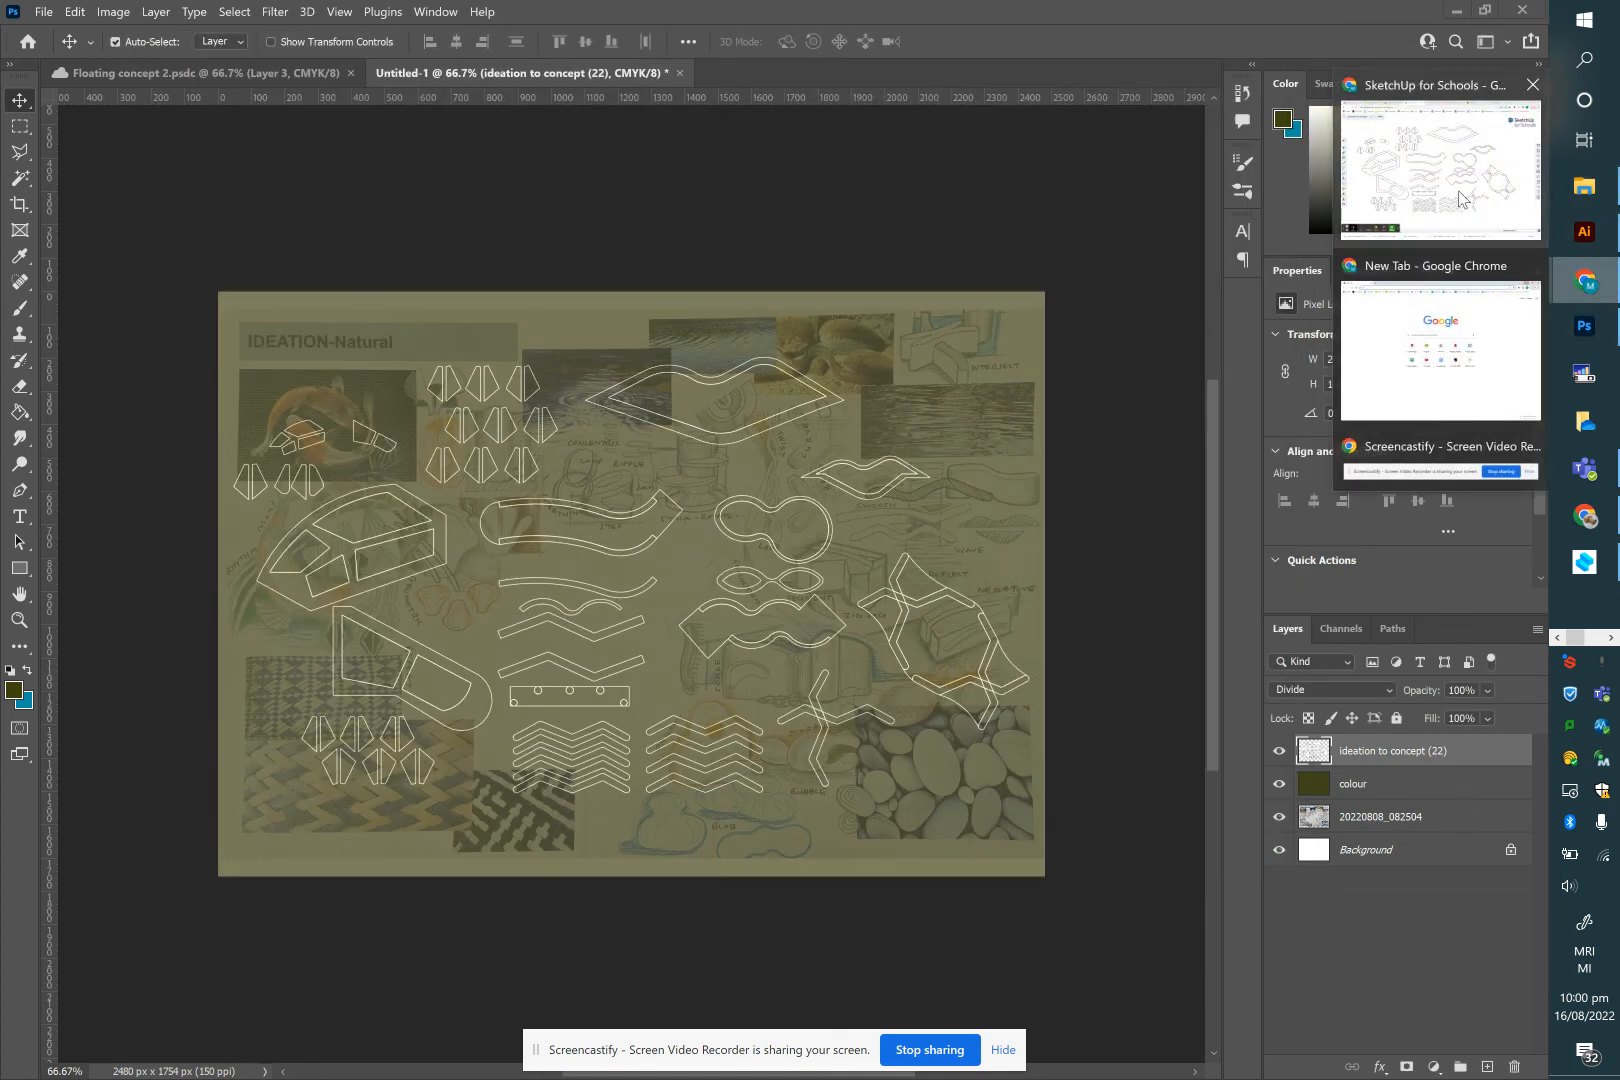
left_click(1440, 200)
left_click(268, 22)
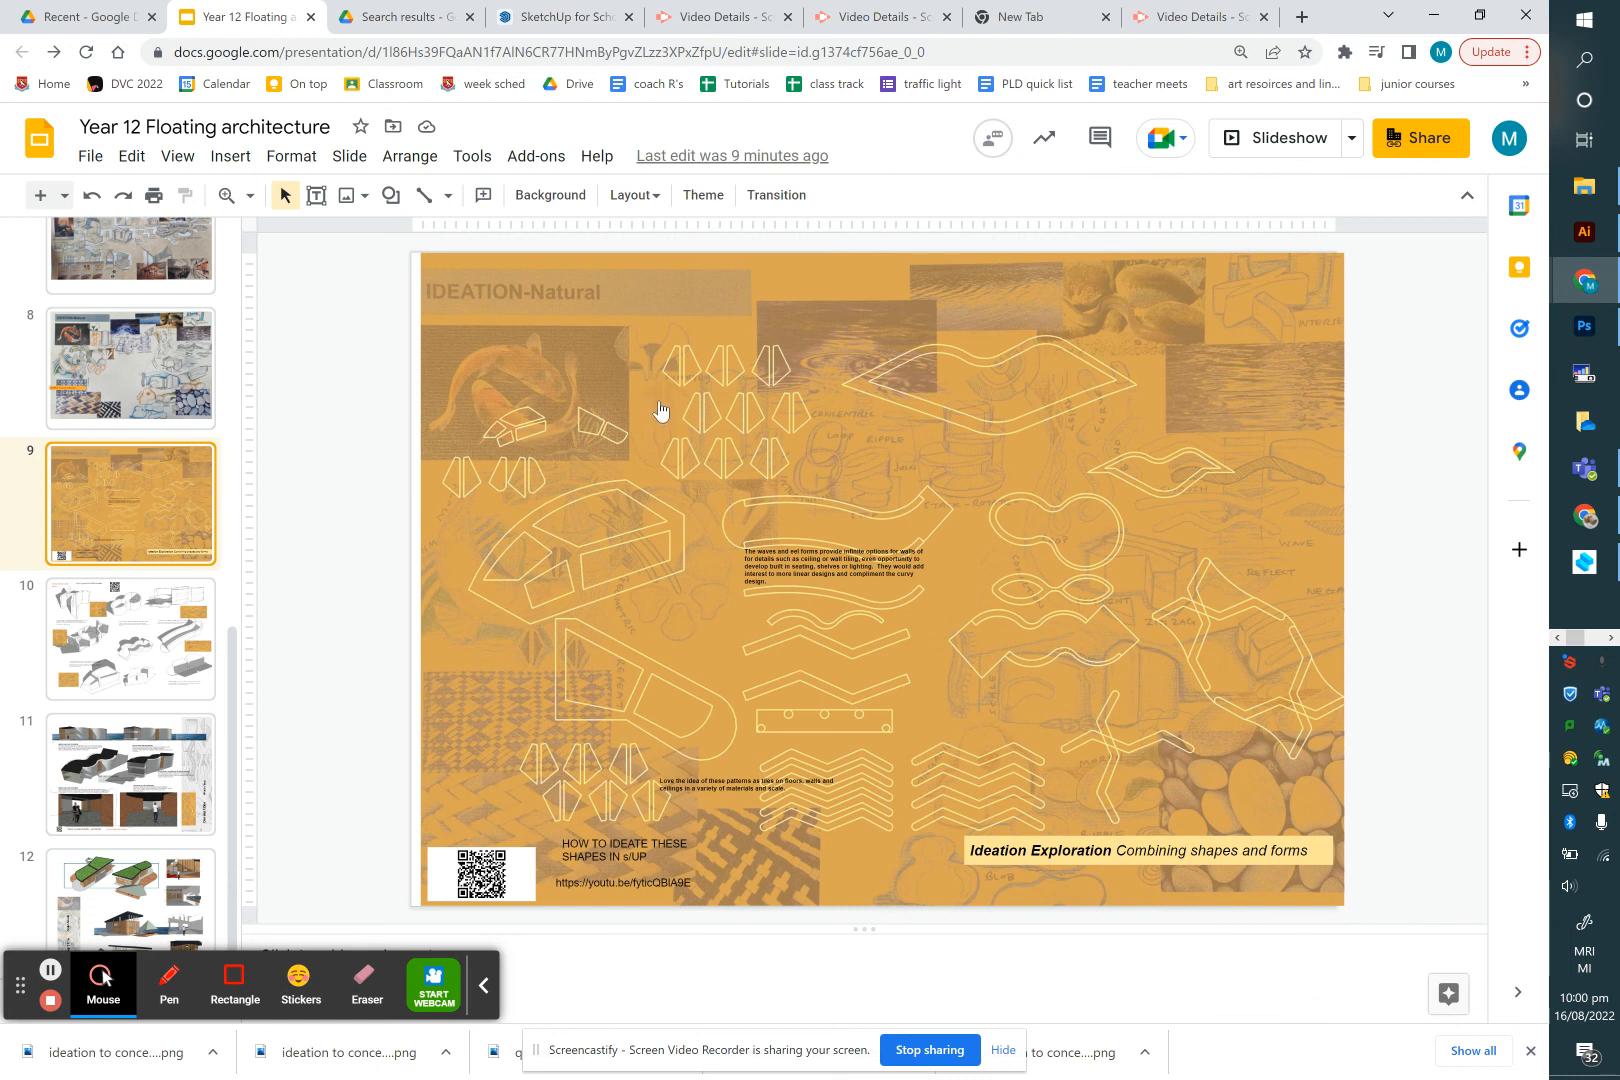